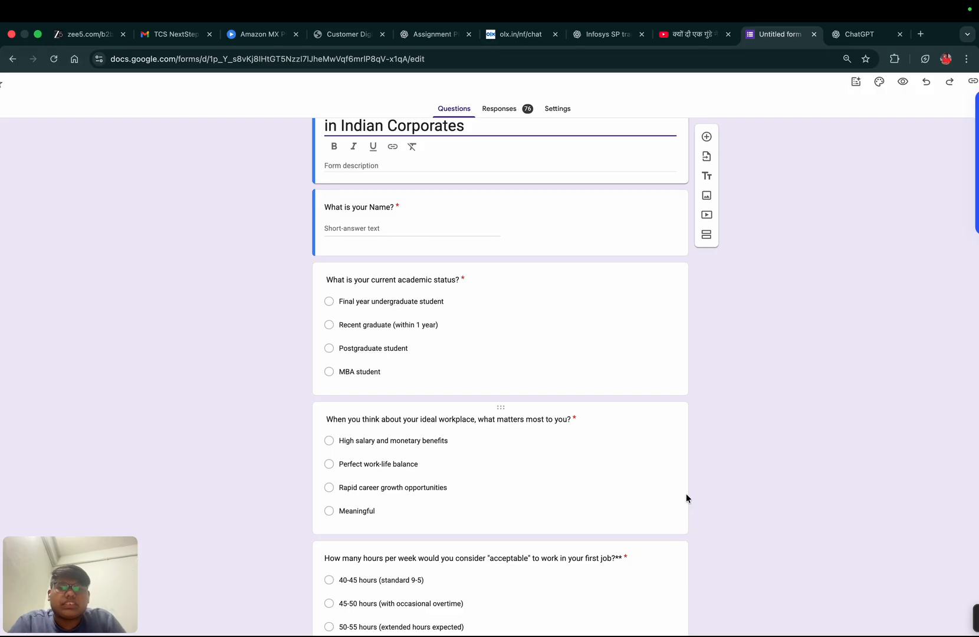
- Review every question and its answer options in the work-life expectations form, from name through work-stress support
scroll(685, 498, down, 1)
scroll(685, 499, down, 1)
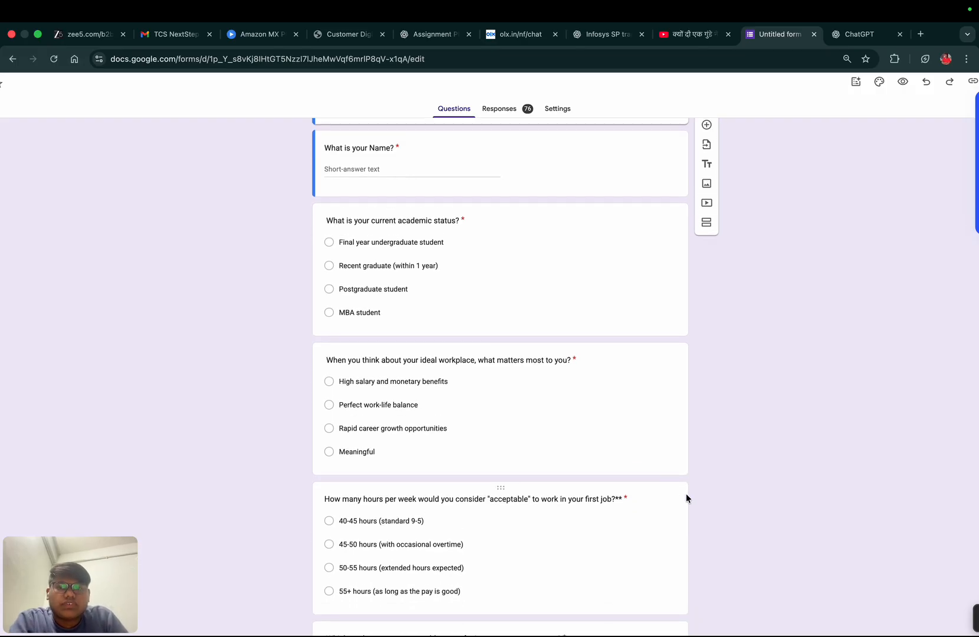
scroll(685, 498, down, 1)
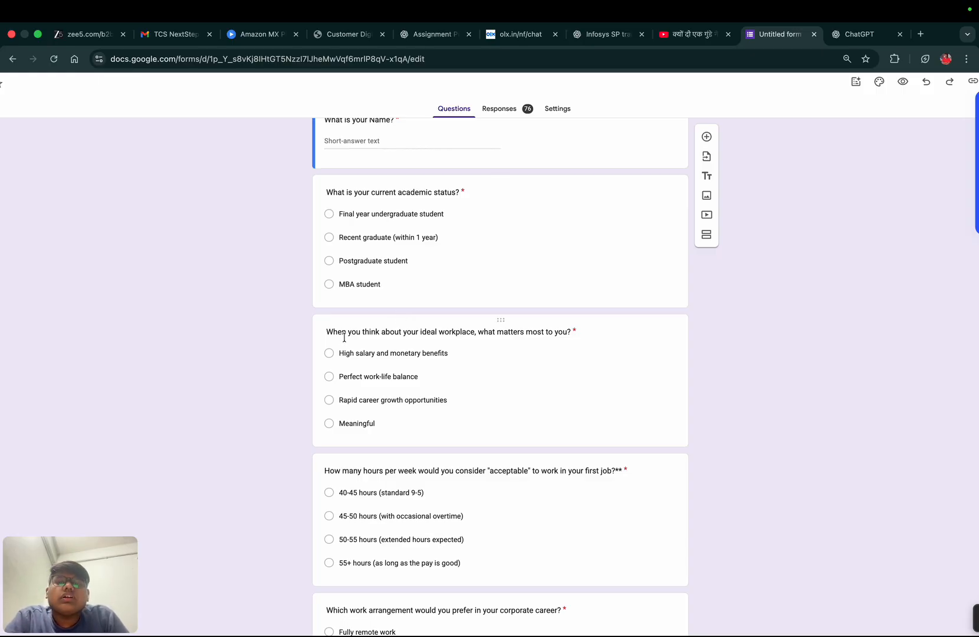
scroll(339, 342, down, 1)
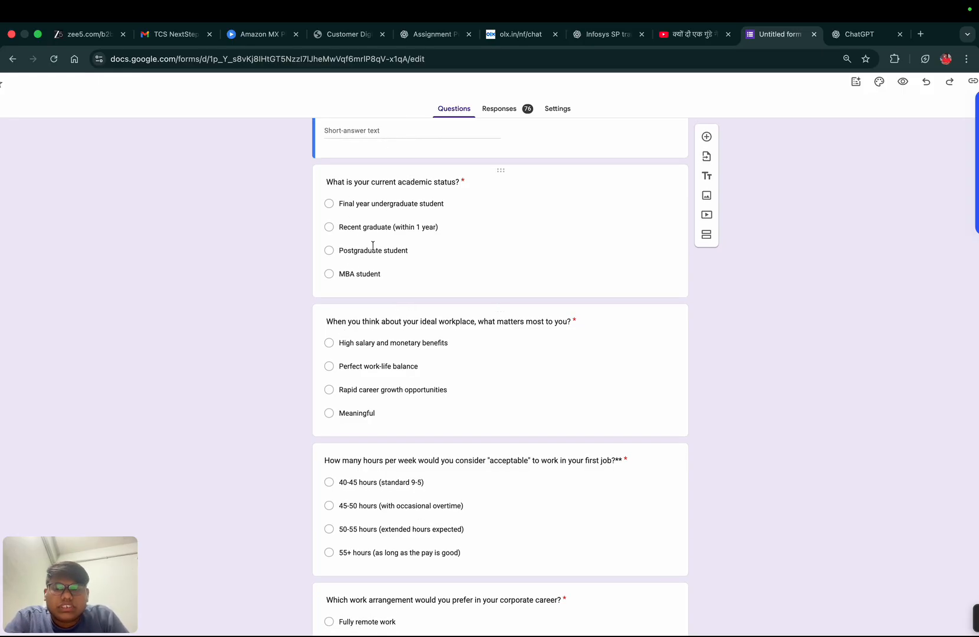
scroll(354, 239, down, 3)
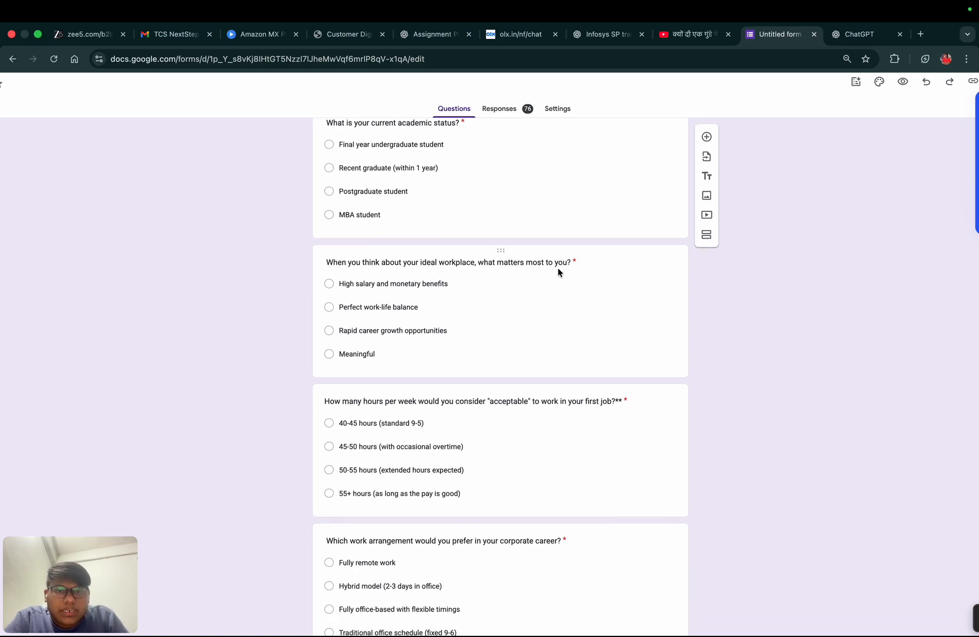
scroll(557, 271, down, 4)
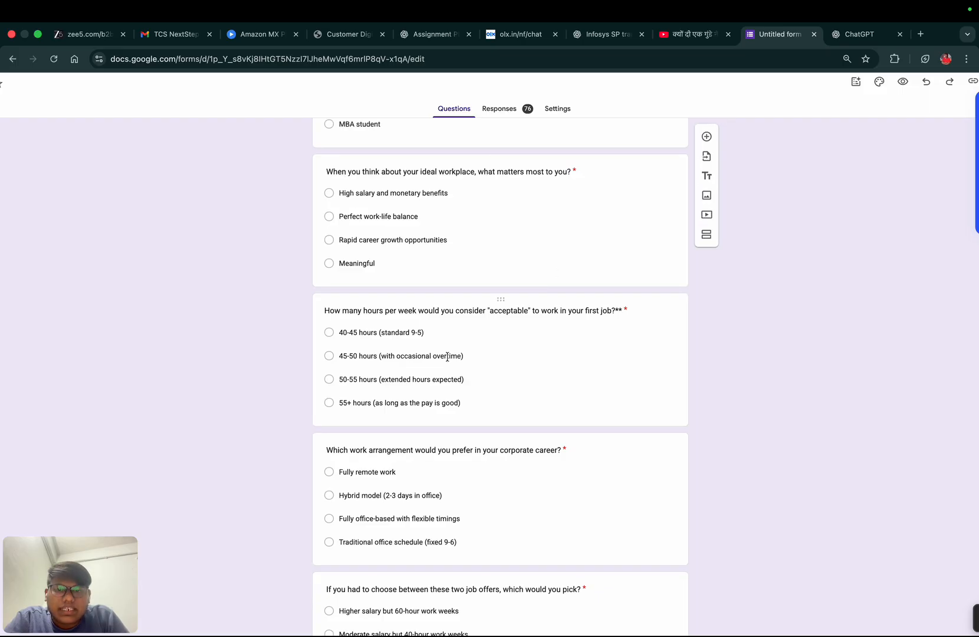
scroll(451, 369, down, 3)
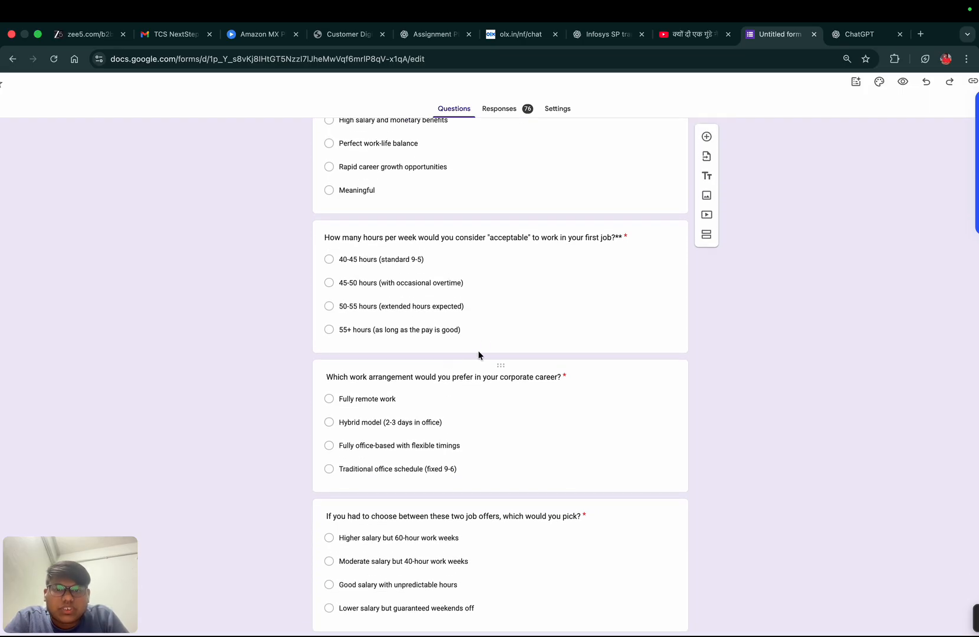
scroll(488, 327, down, 2)
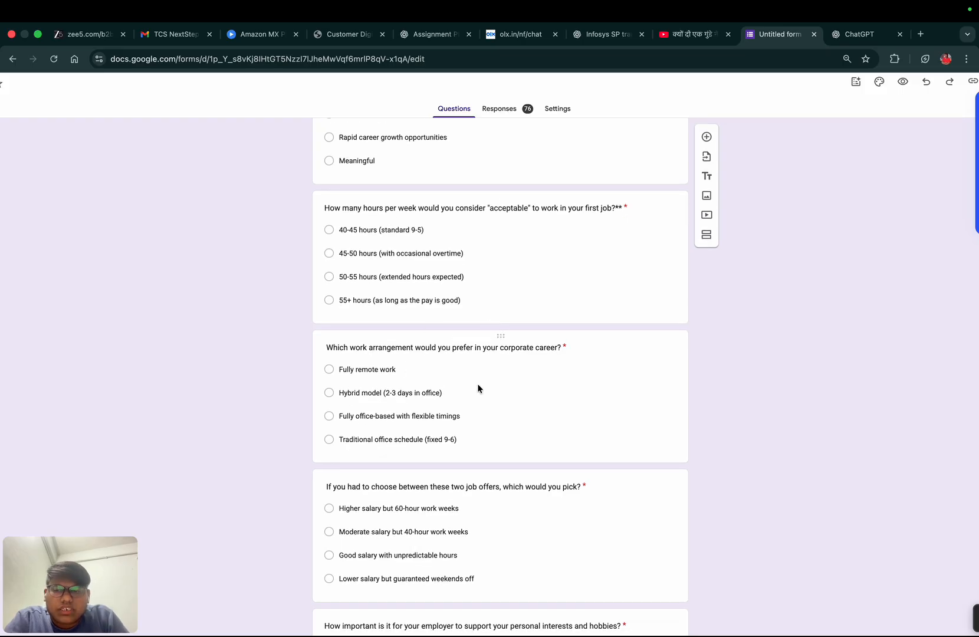
scroll(478, 387, down, 3)
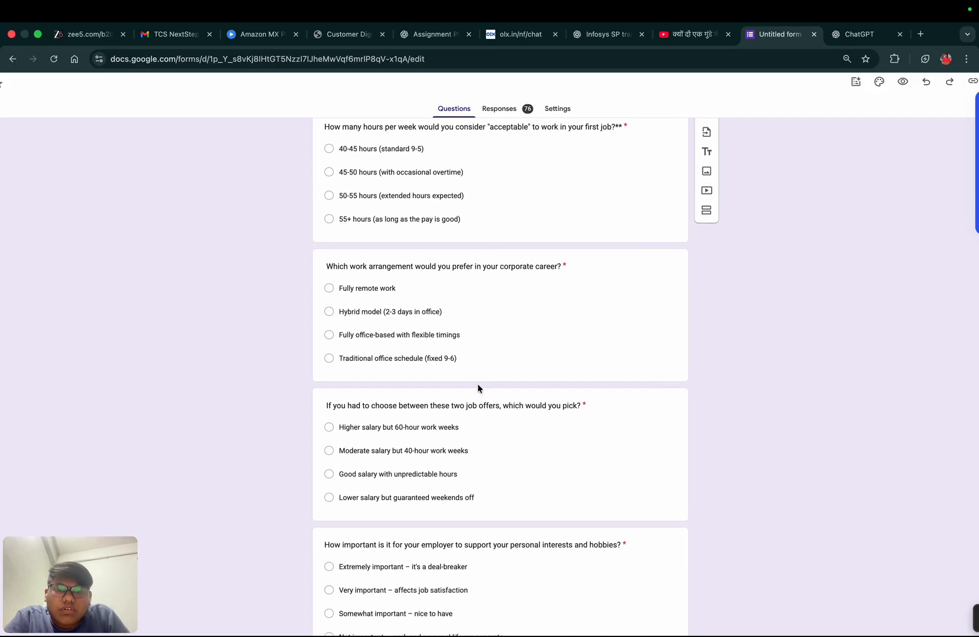
scroll(477, 385, down, 1)
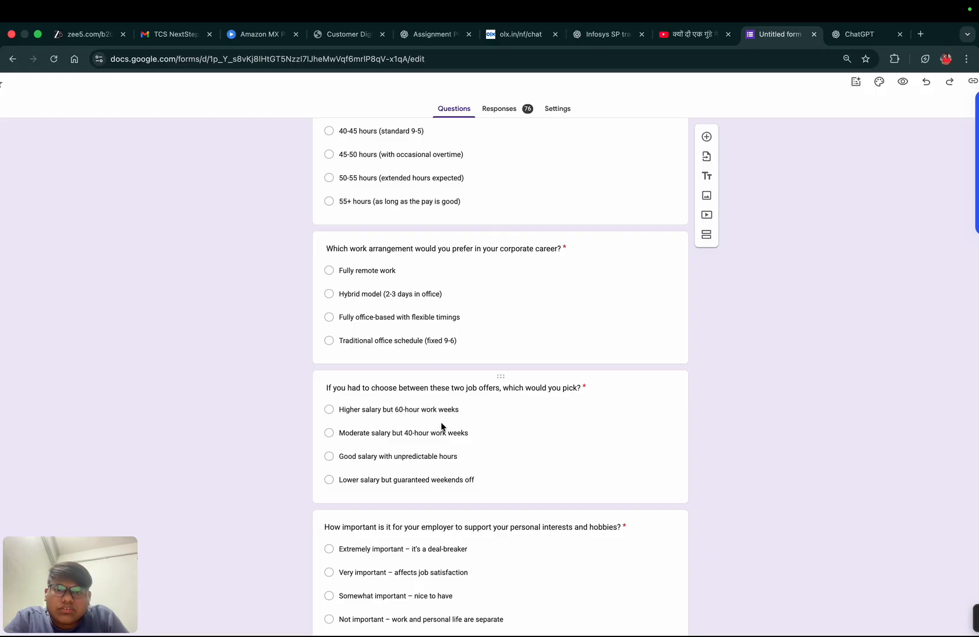
scroll(441, 423, down, 4)
scroll(441, 425, down, 4)
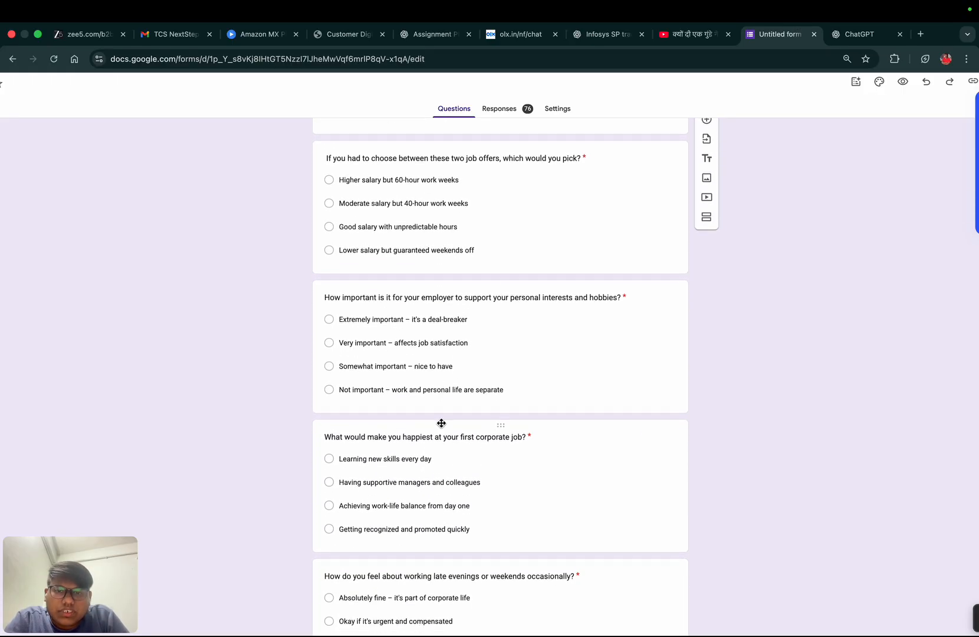
scroll(441, 422, down, 1)
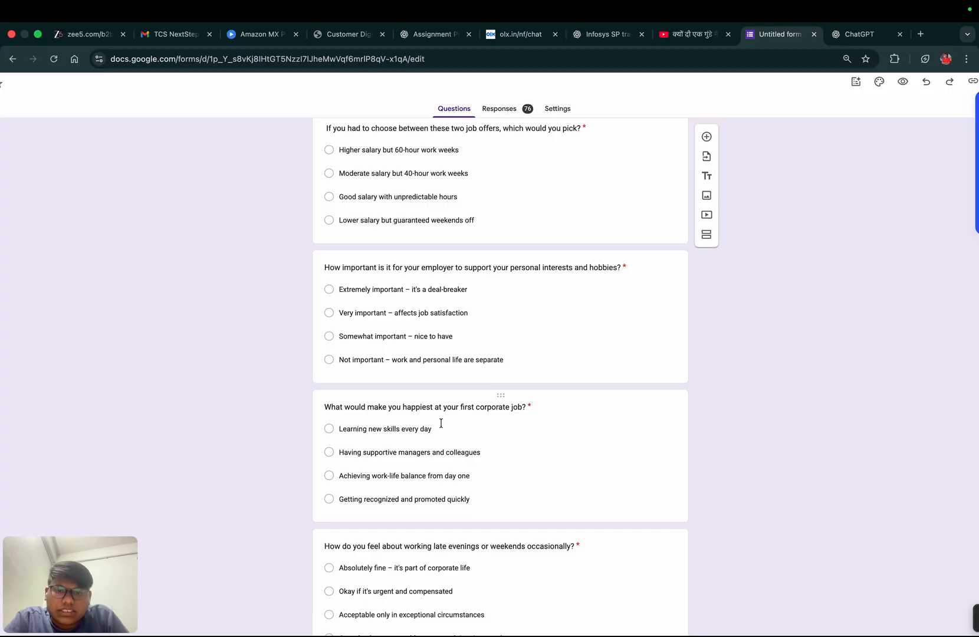
scroll(440, 422, down, 3)
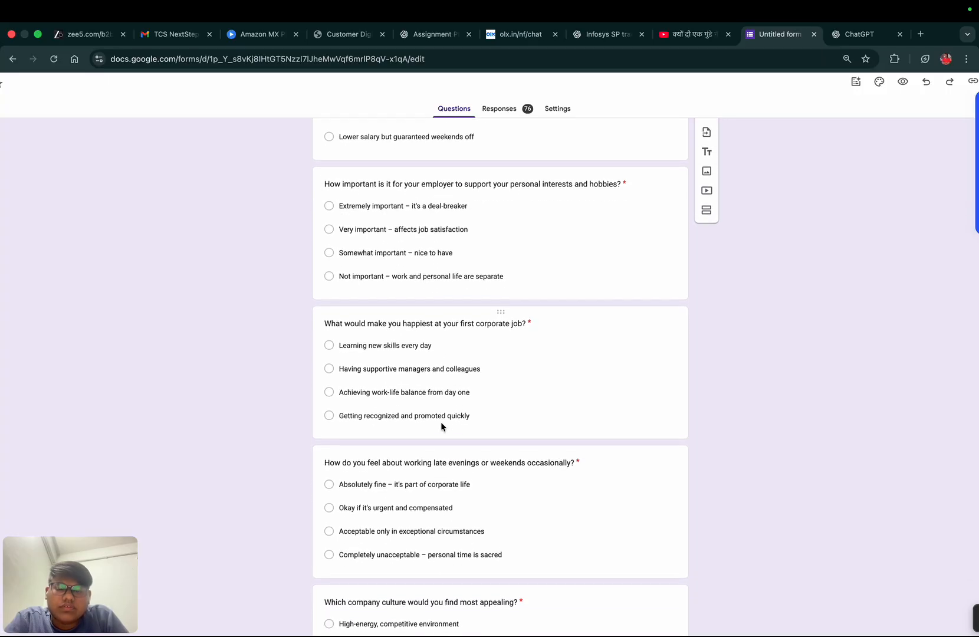
scroll(441, 422, down, 2)
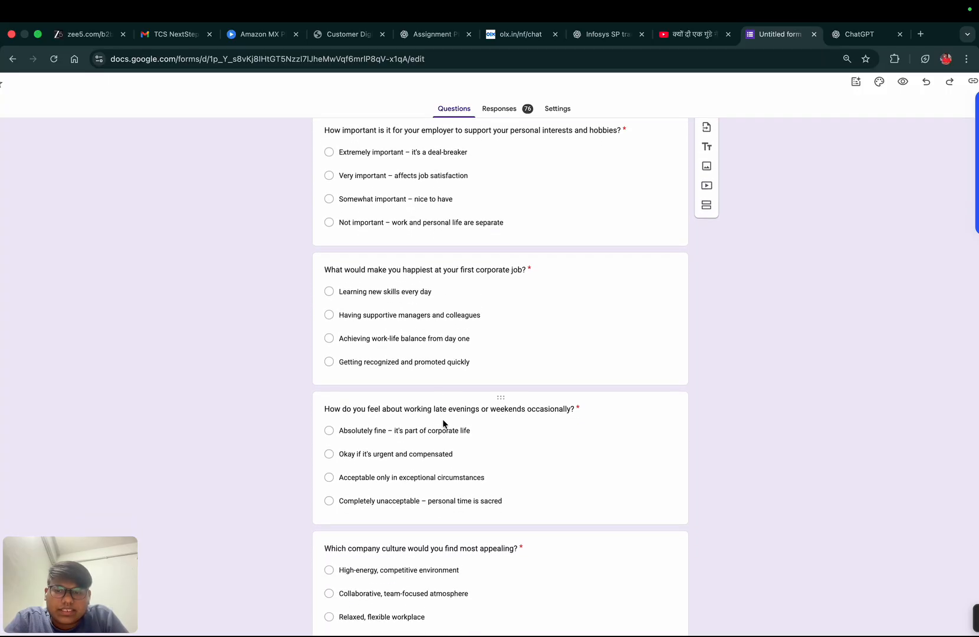
scroll(442, 422, down, 2)
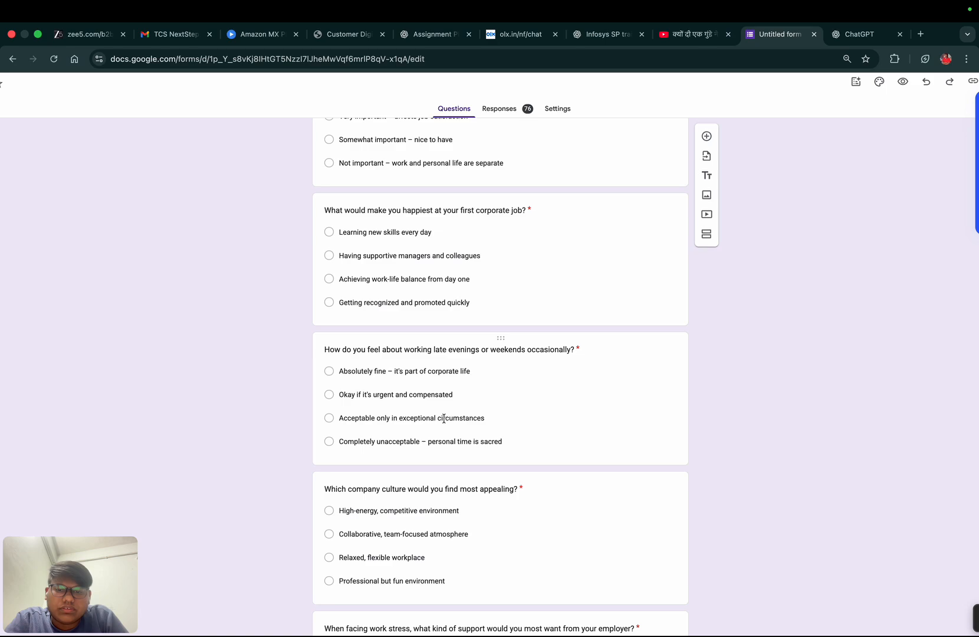
scroll(443, 418, down, 5)
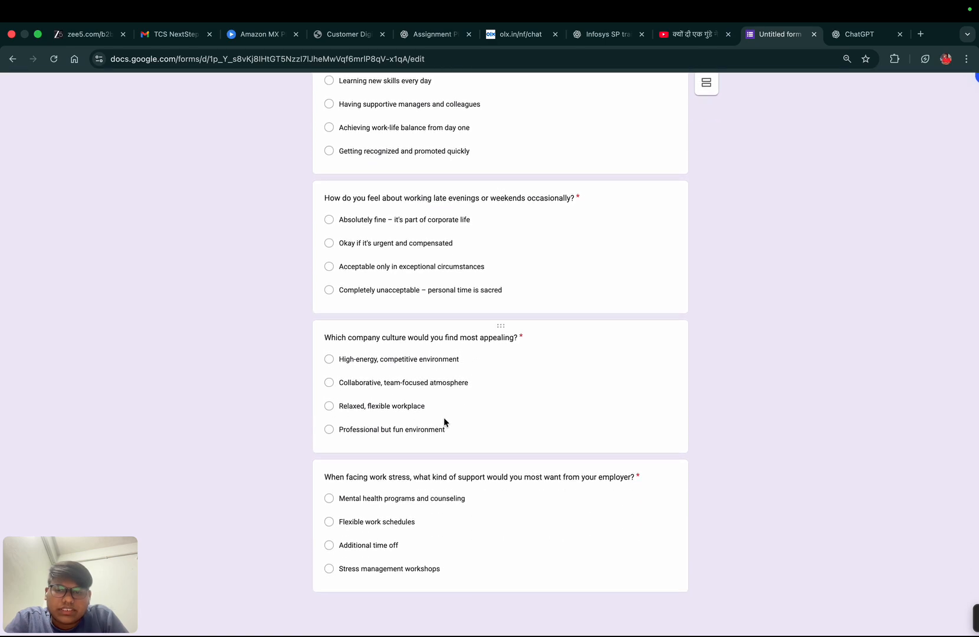
- Open the form's response summary and examine the charts on academic status and ideal workplace priorities
scroll(502, 402, up, 15)
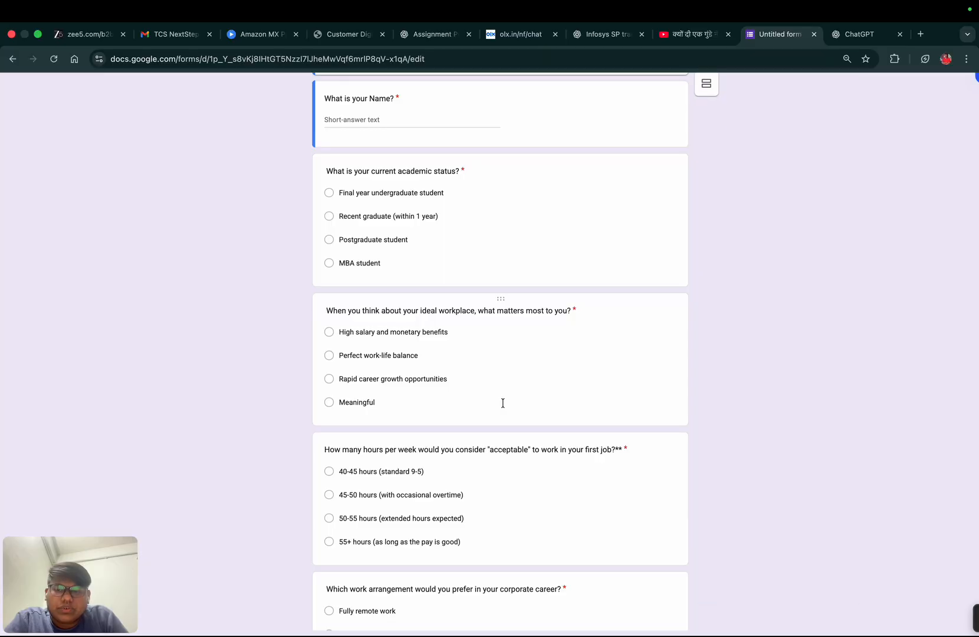
scroll(498, 305, up, 5)
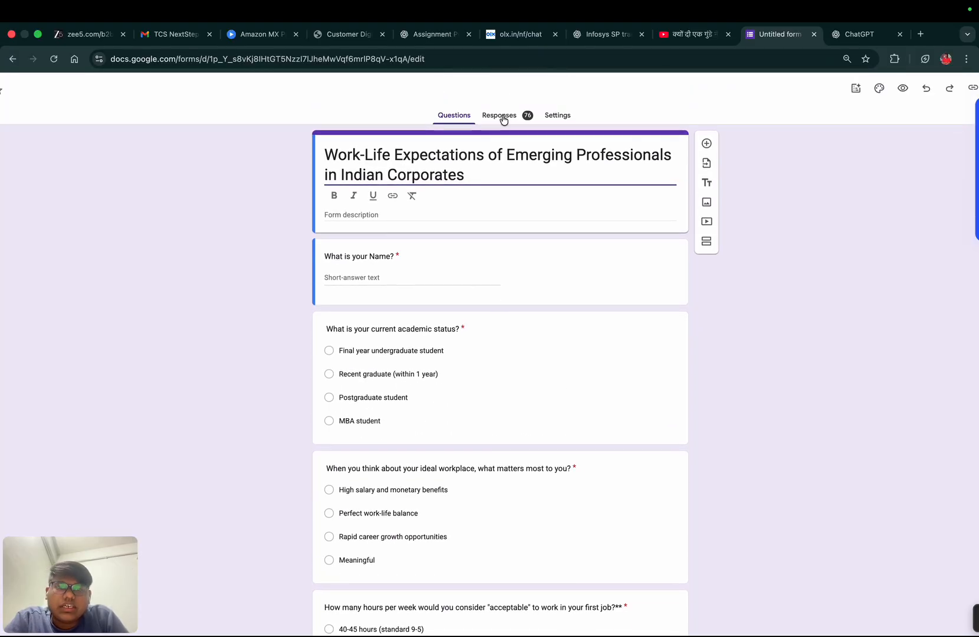
click(503, 117)
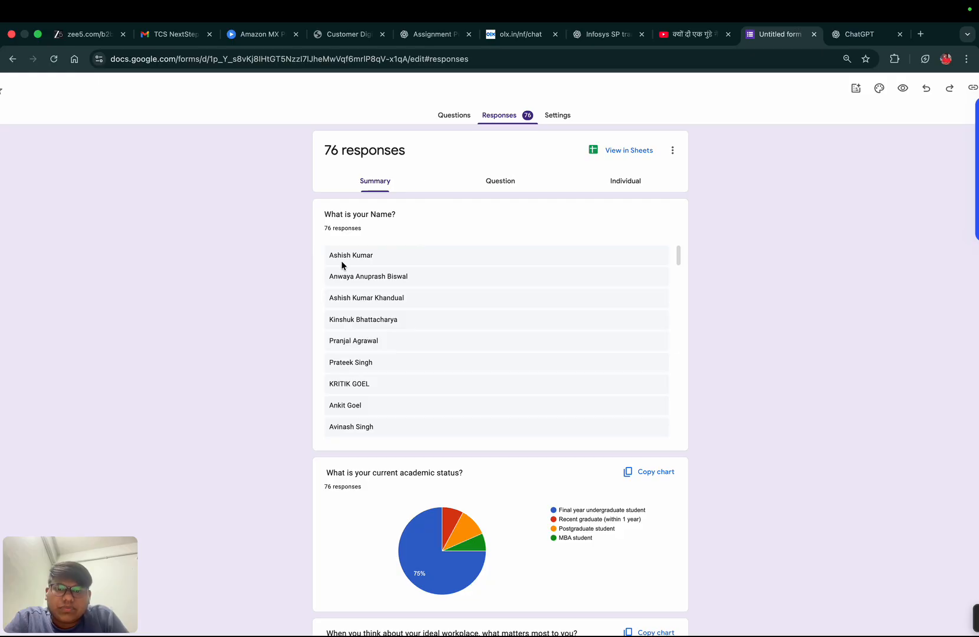
scroll(317, 460, down, 2)
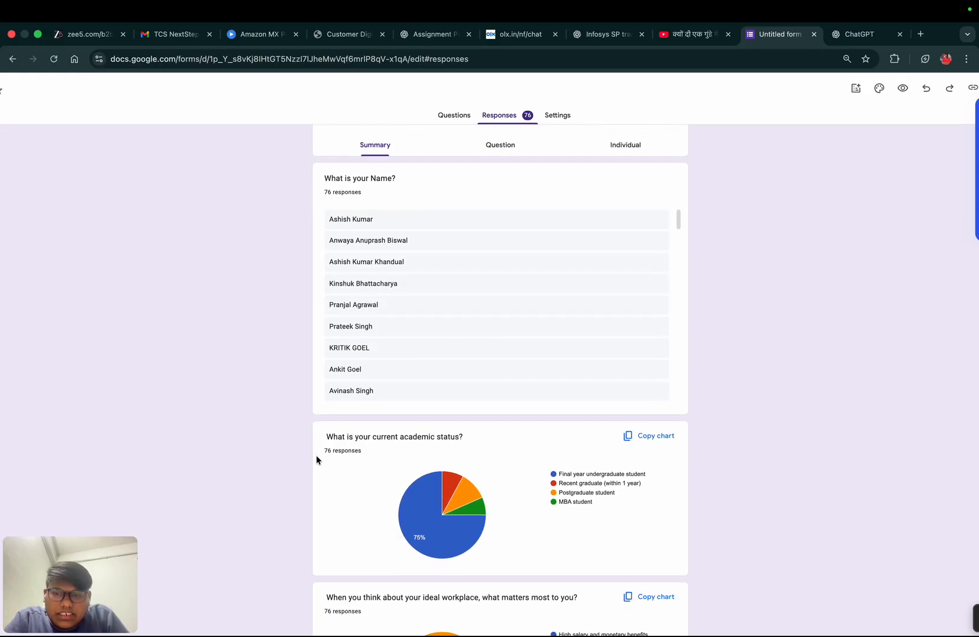
scroll(317, 460, down, 2)
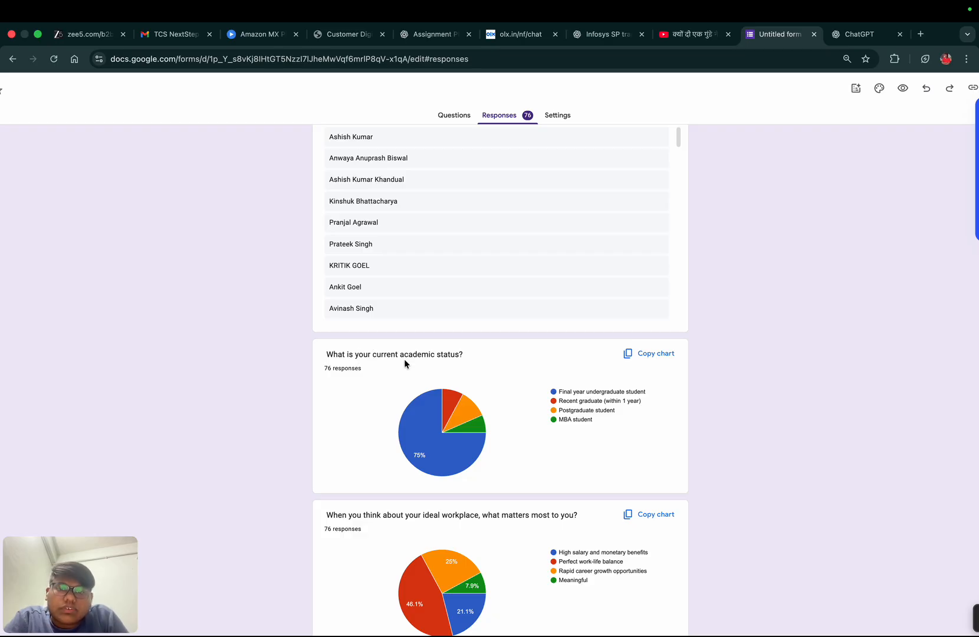
scroll(370, 391, down, 2)
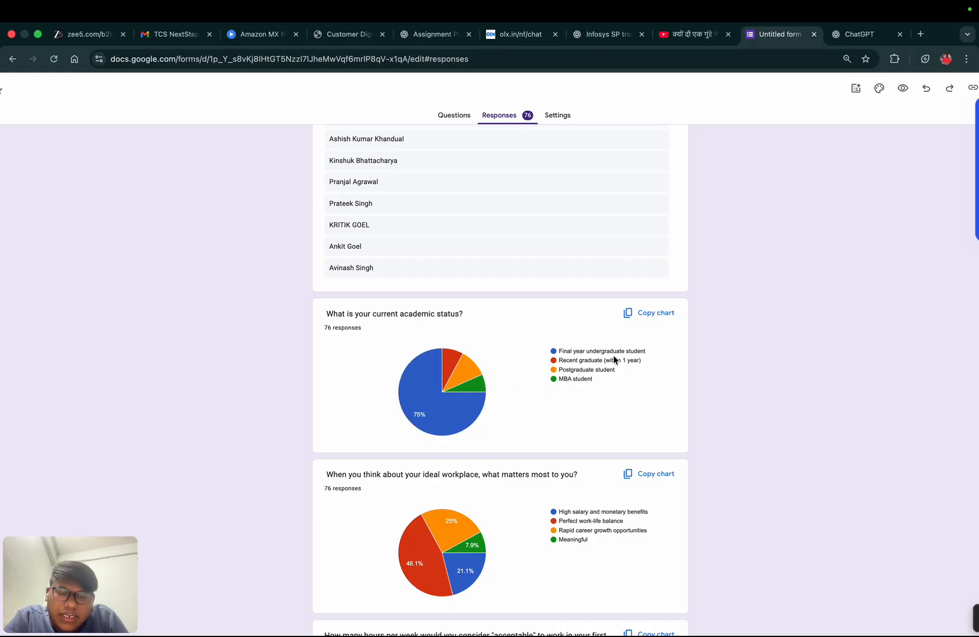
mouse_move(459, 382)
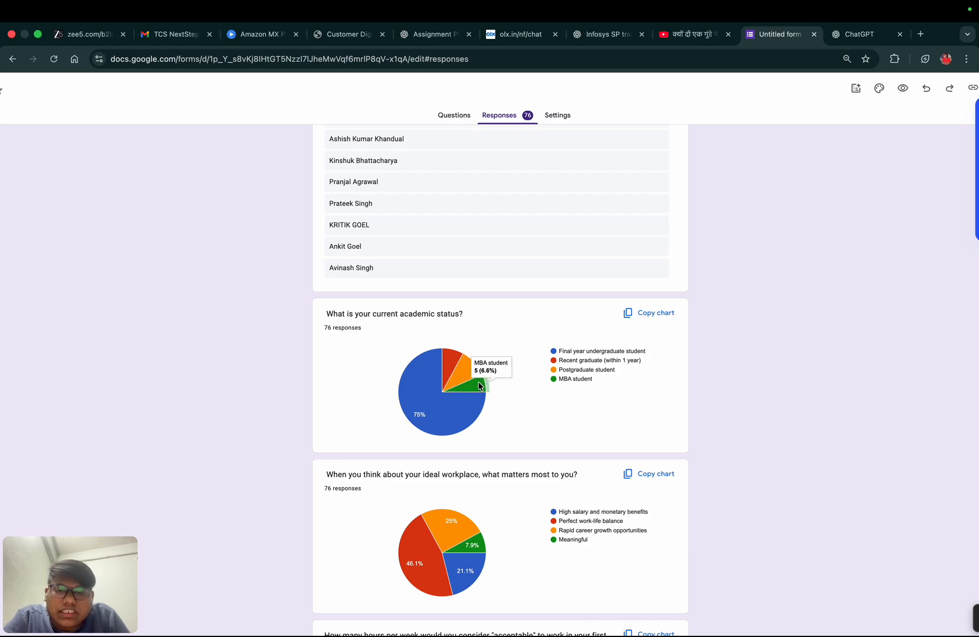
scroll(479, 386, down, 3)
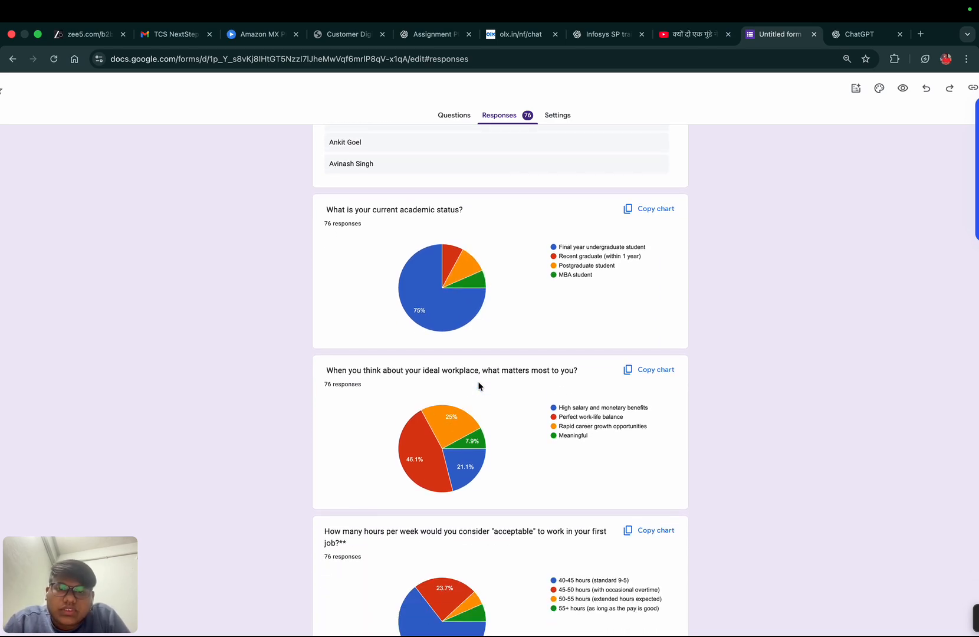
mouse_move(418, 472)
scroll(418, 471, down, 2)
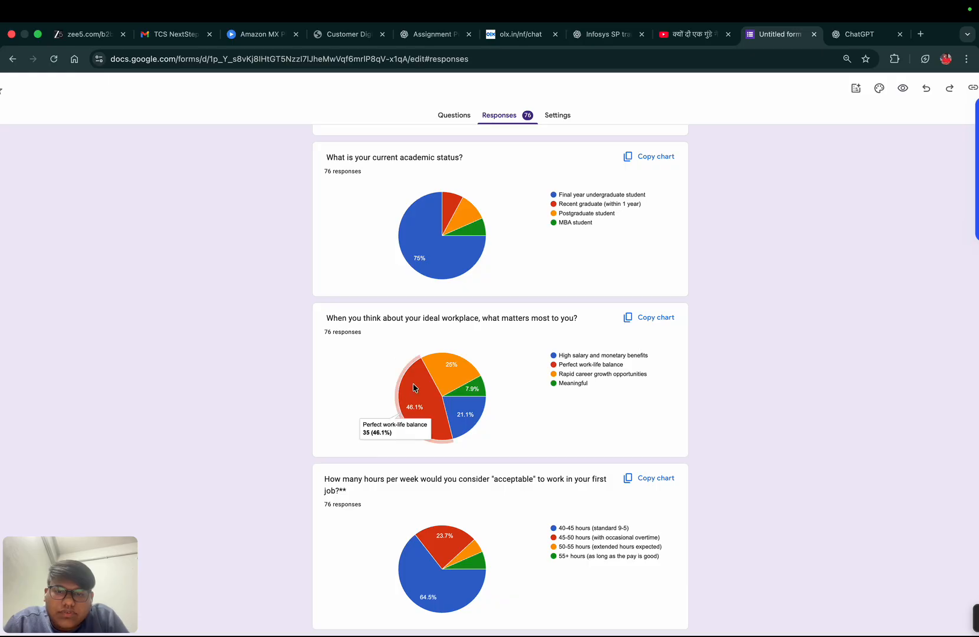
scroll(395, 406, down, 1)
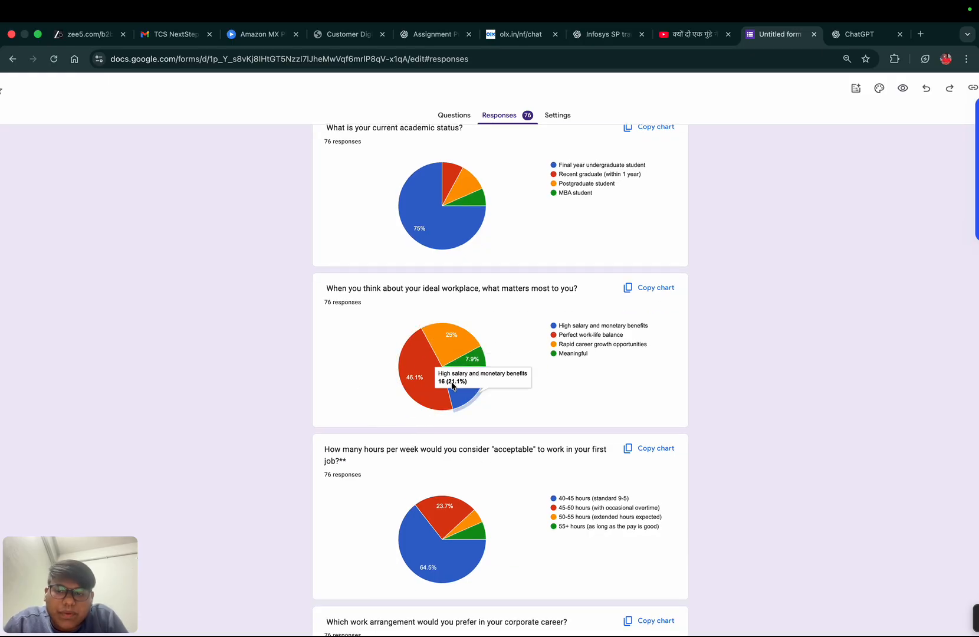
scroll(452, 386, down, 1)
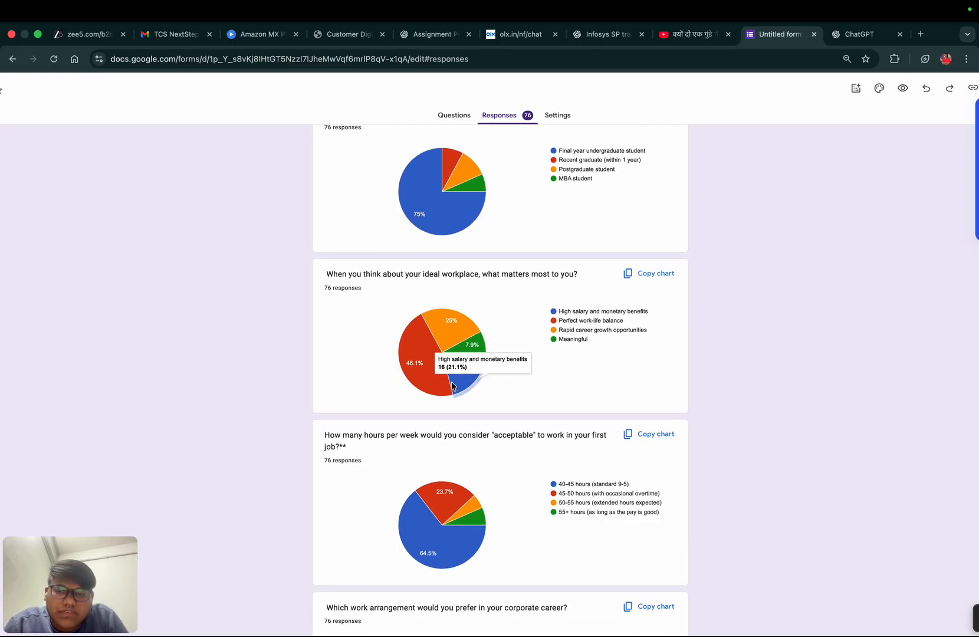
scroll(453, 386, down, 1)
scroll(451, 386, down, 1)
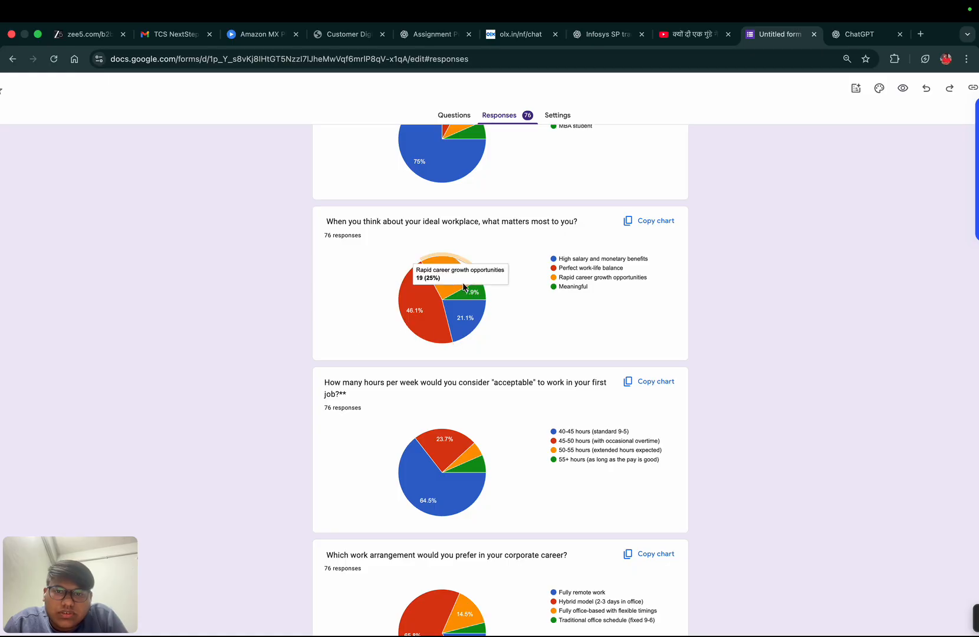
- Examine the remaining response charts, from acceptable weekly hours through the support wanted from employers for work stress
scroll(420, 411, down, 2)
scroll(420, 411, down, 5)
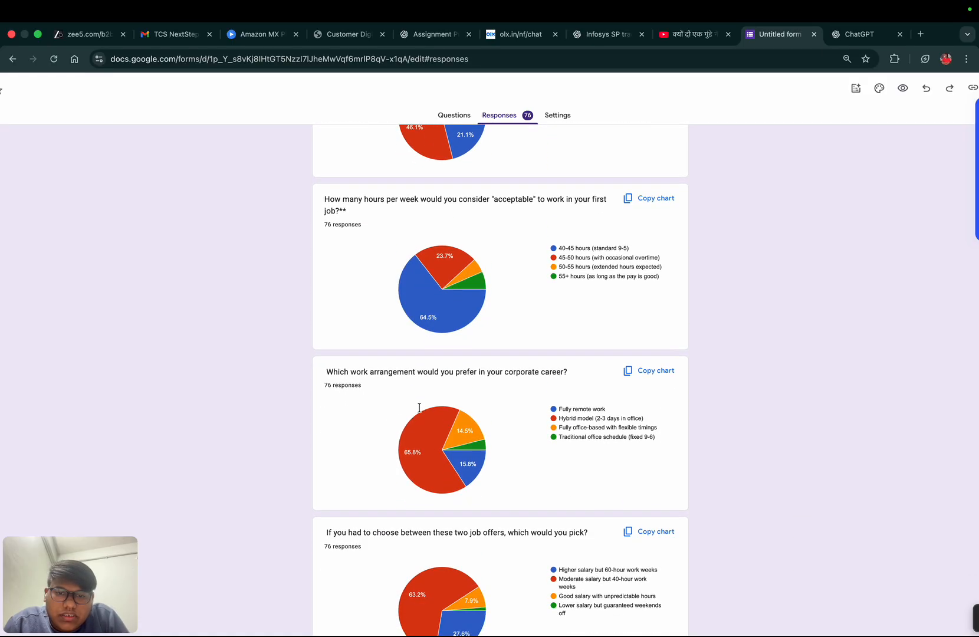
scroll(420, 411, down, 1)
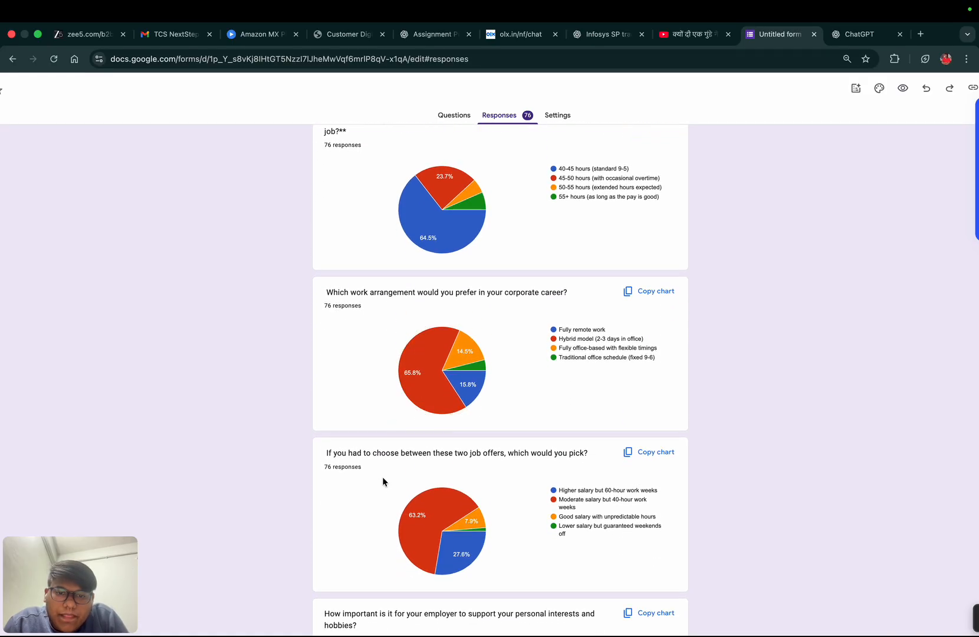
scroll(384, 471, down, 8)
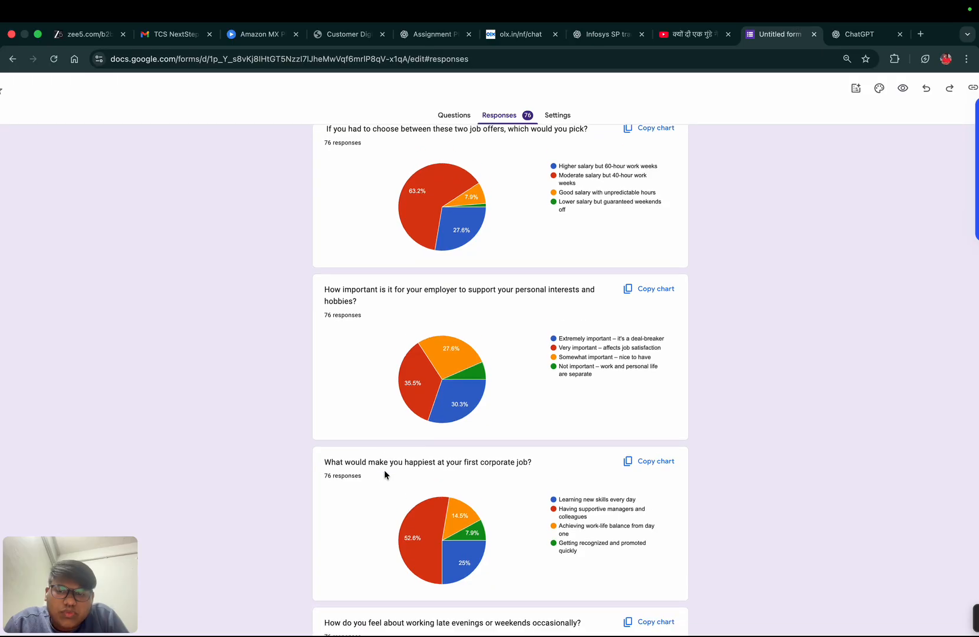
scroll(383, 472, down, 4)
scroll(384, 473, down, 4)
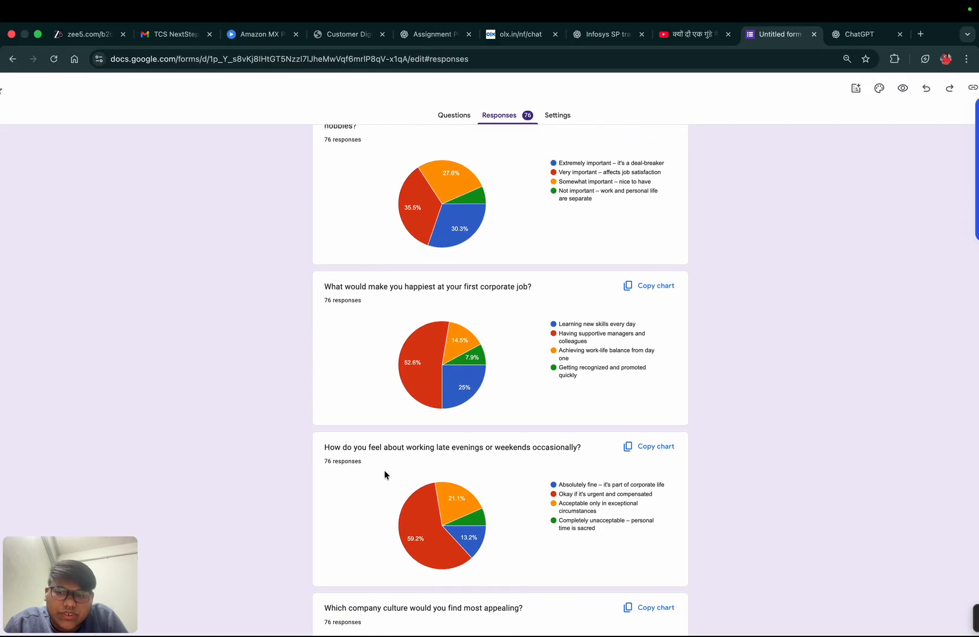
scroll(384, 474, down, 5)
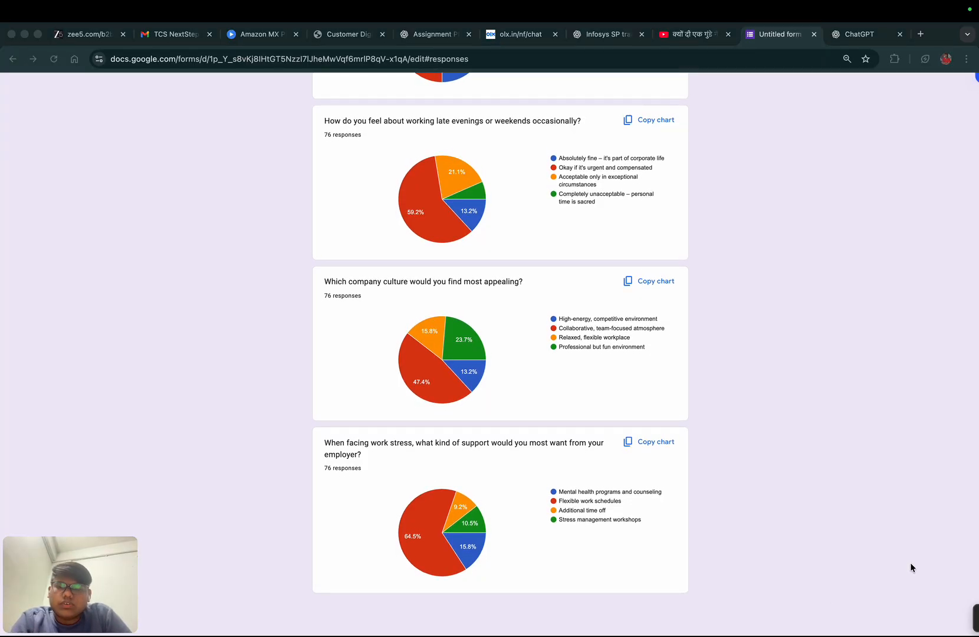
- Switch to the Google Classroom window and open the completed assignment "EBDA- ABL-1.1 - Import Data, Data Coding" from the to-do list
key(ctrl+Right)
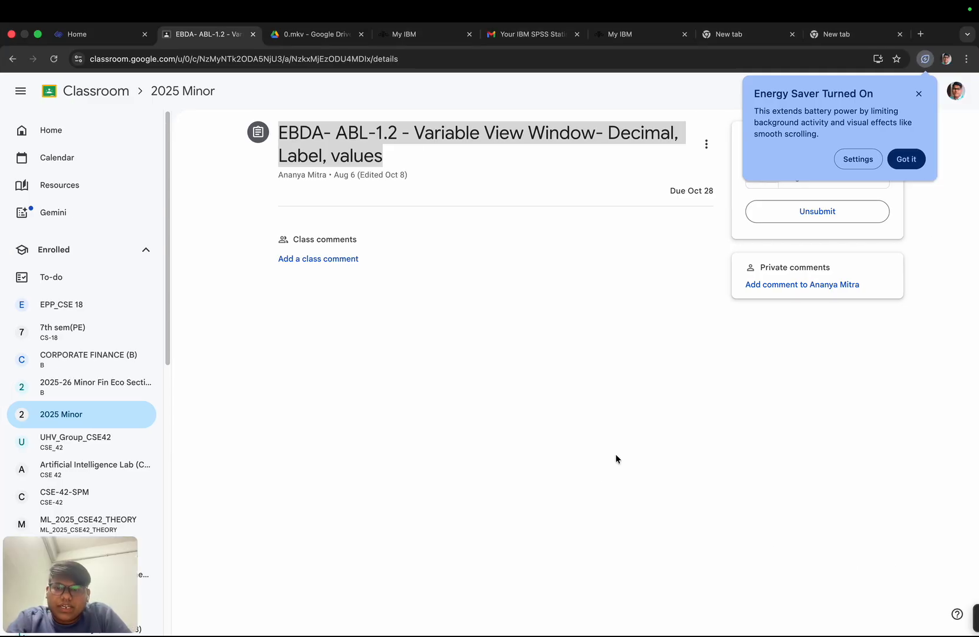
click(14, 59)
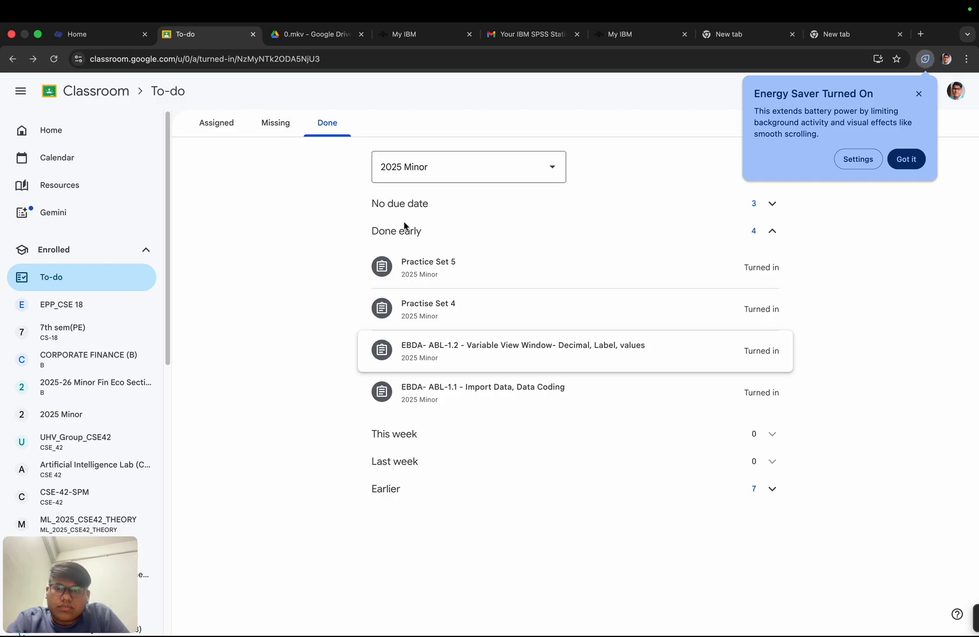
click(494, 397)
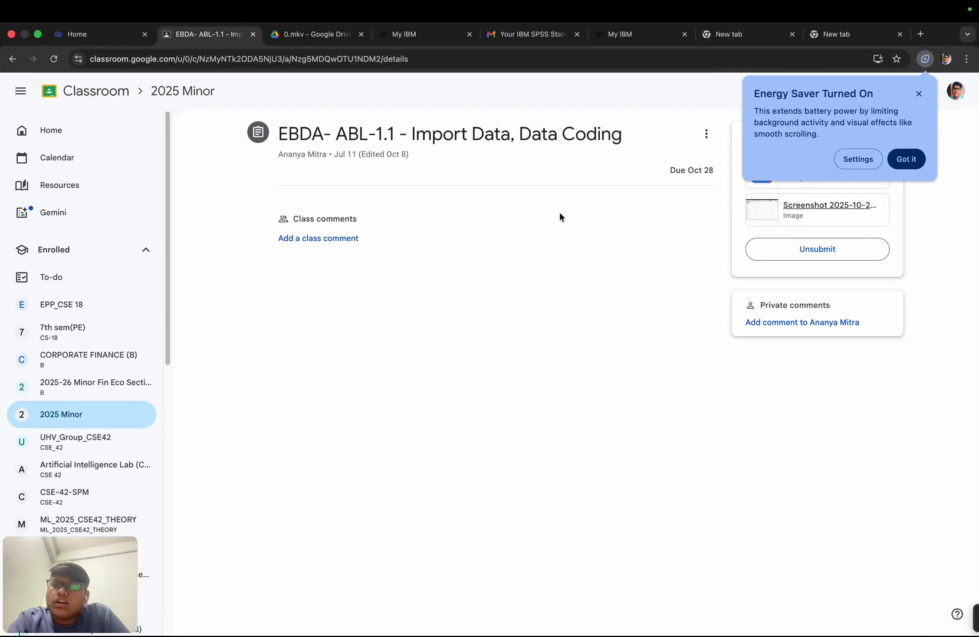
- Switch to SPSS Statistics, look at the saved data files in Downloads without opening one, and show the survey dataset's first variables
key(ctrl+Right)
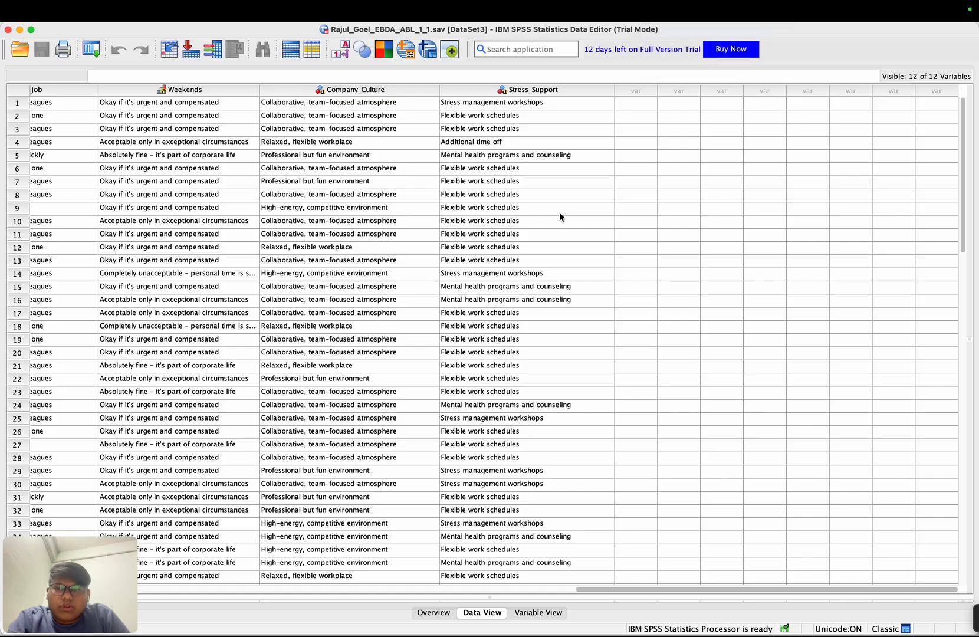
click(28, 52)
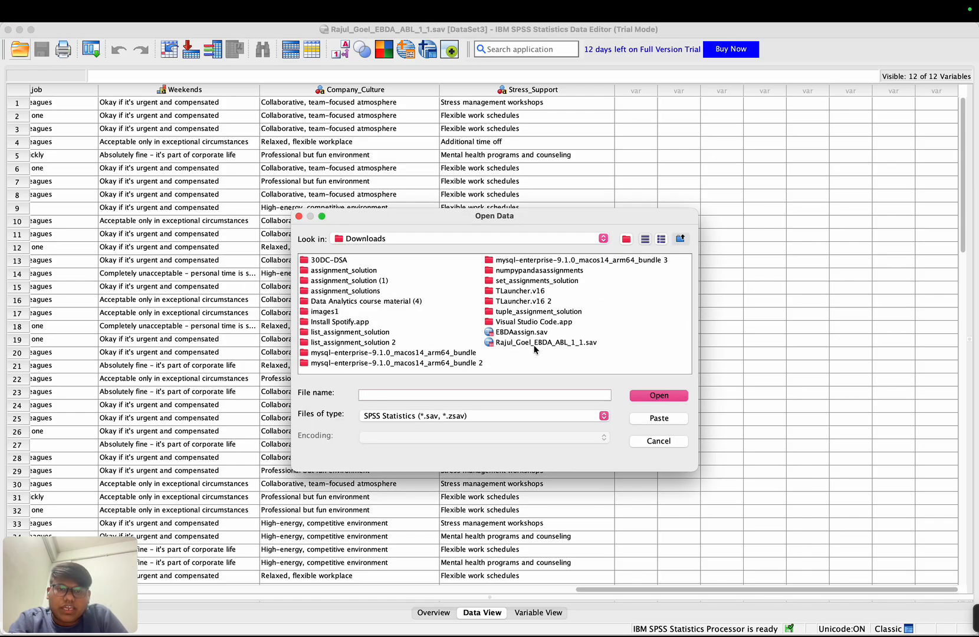
click(299, 217)
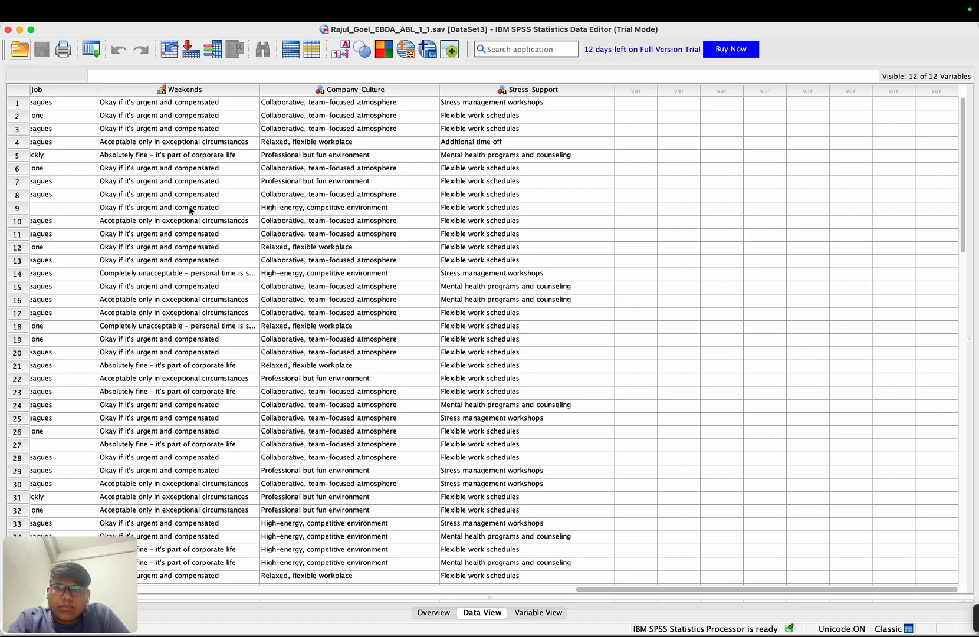
scroll(190, 209, left, 15)
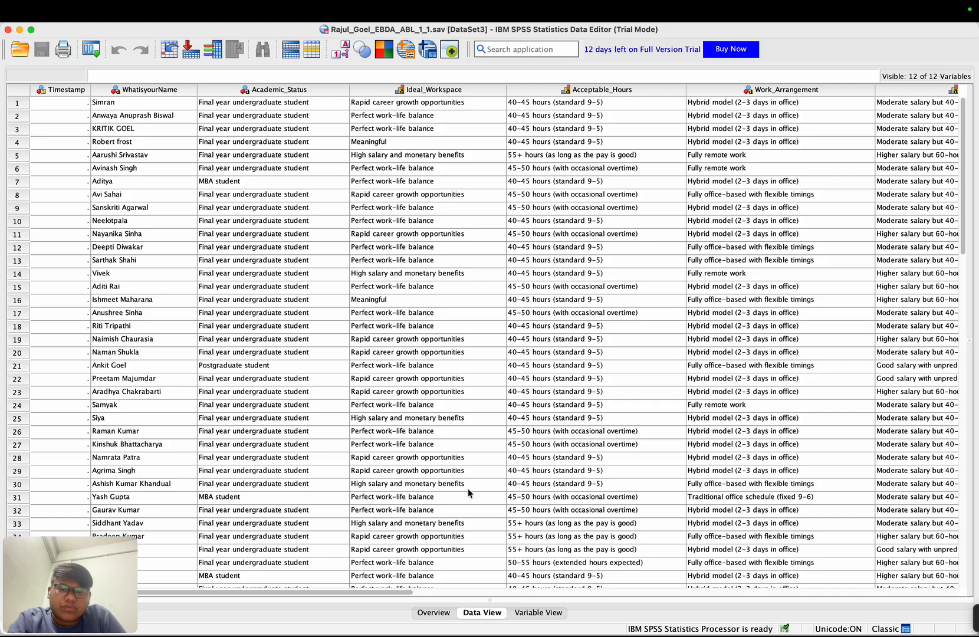
- Examine the value labels that code the Academic_Status answers in the dataset's variable definitions
click(534, 613)
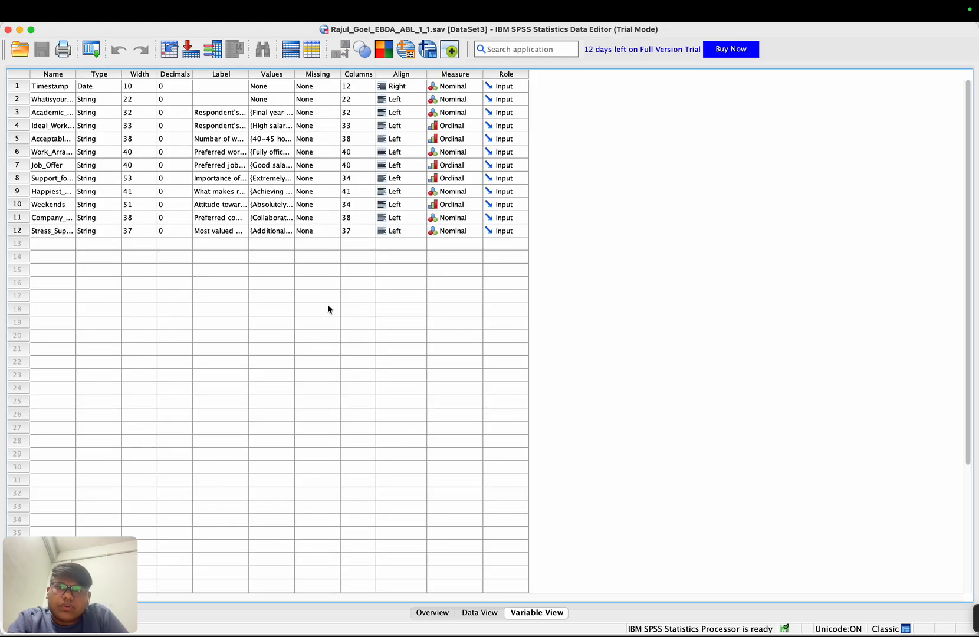
click(271, 117)
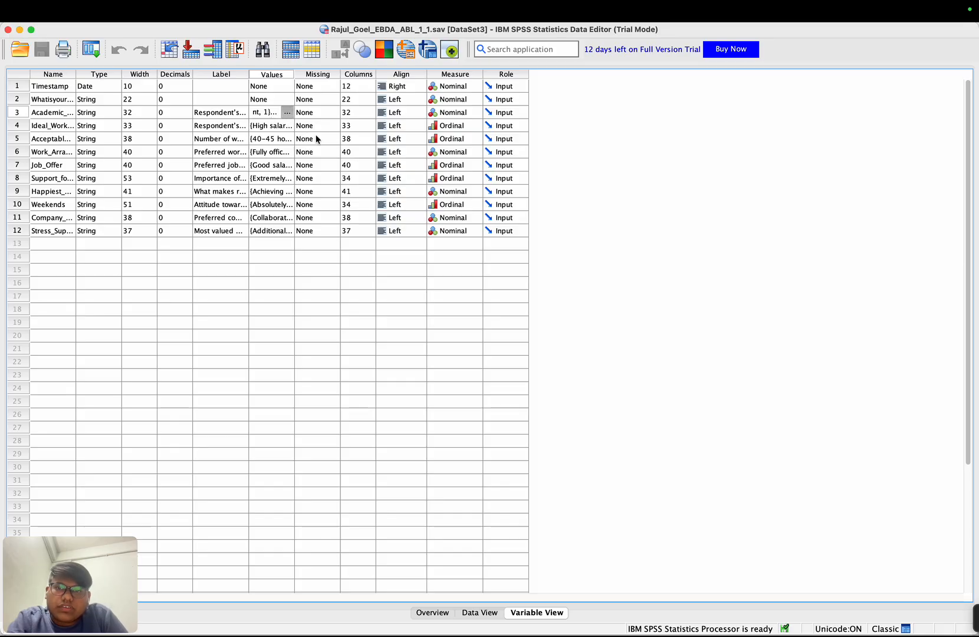
click(287, 112)
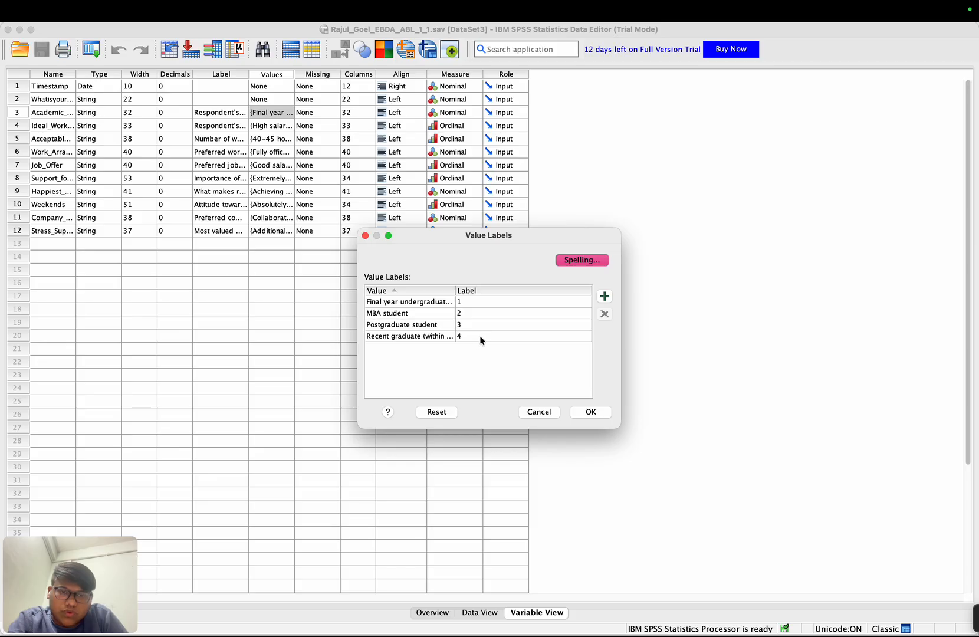
click(591, 412)
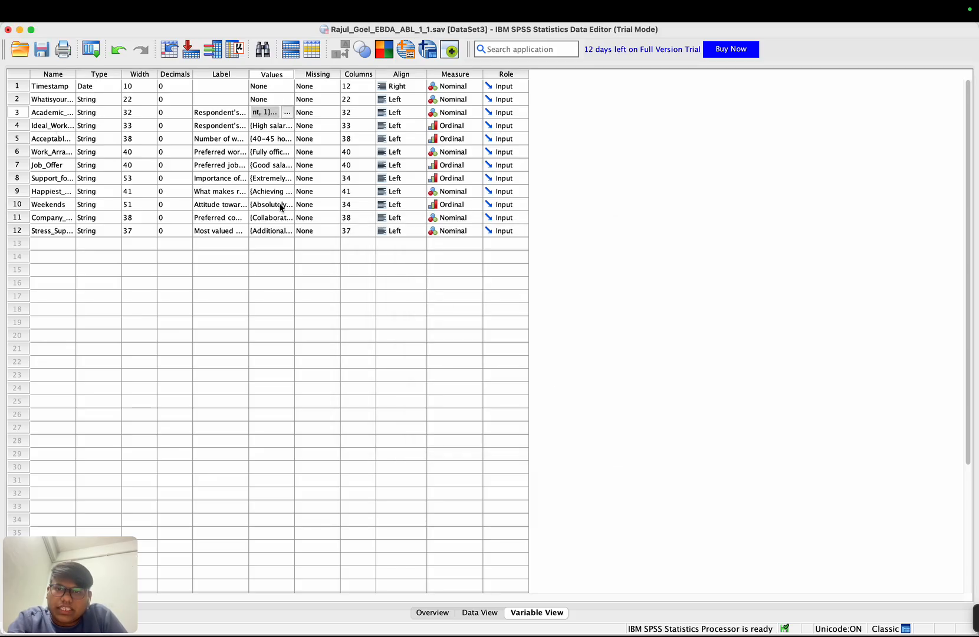
- Display the survey answers as numeric codes instead of text in the data view, and look through the coded columns
click(489, 614)
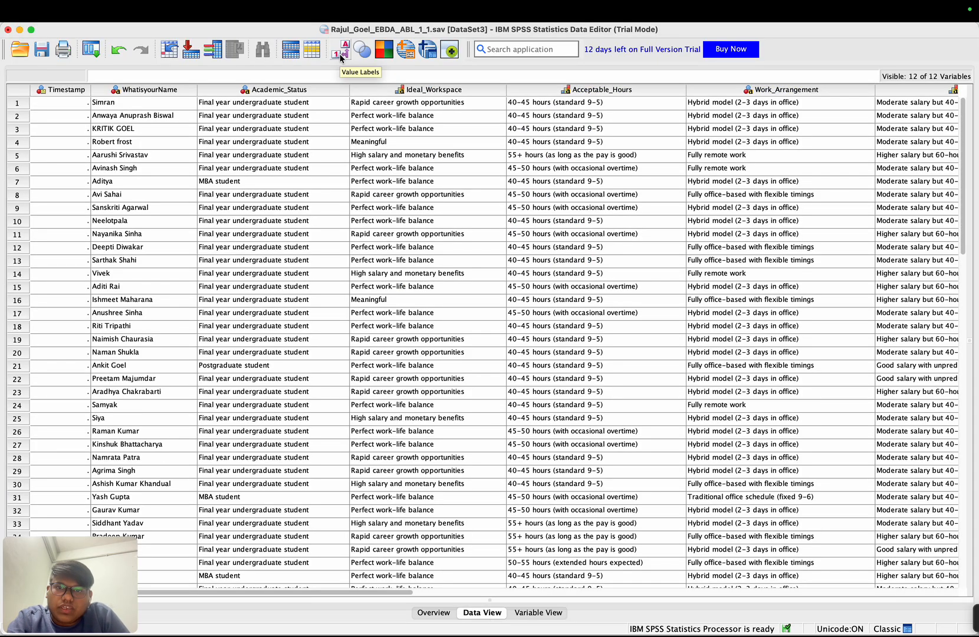
click(341, 53)
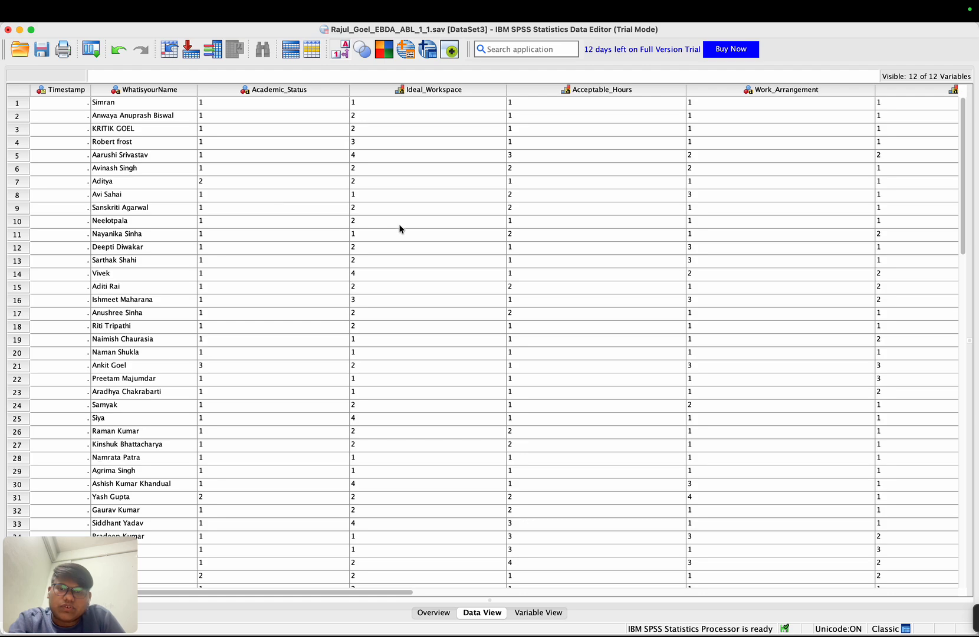
scroll(618, 256, right, 5)
scroll(617, 255, left, 5)
scroll(617, 255, down, 1)
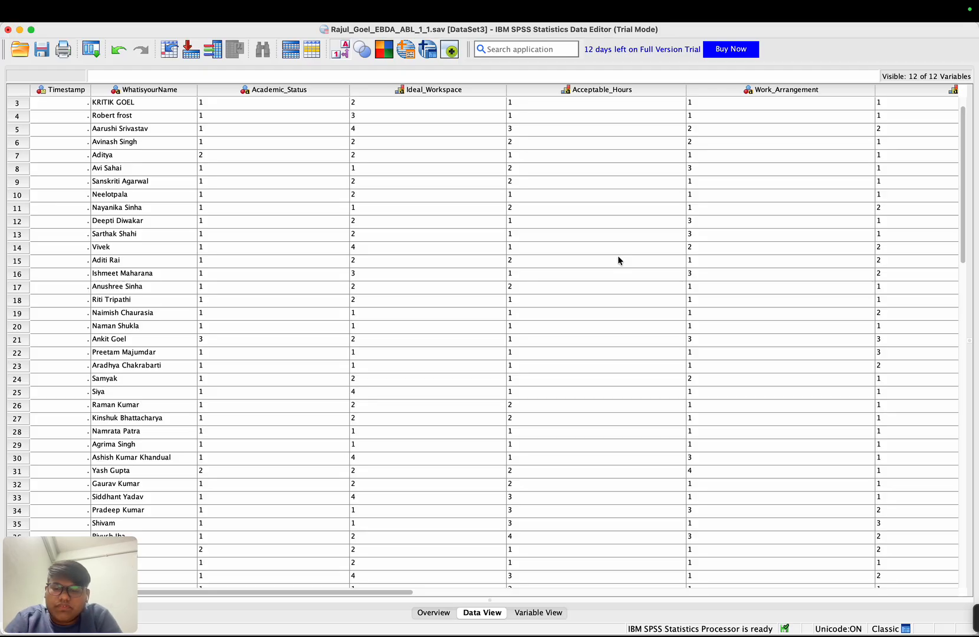
- Check the Cronbach's Alpha assignment in Google Classroom, and open Reliability Analysis for the numeric survey dataset back in SPSS
key(super+Tab)
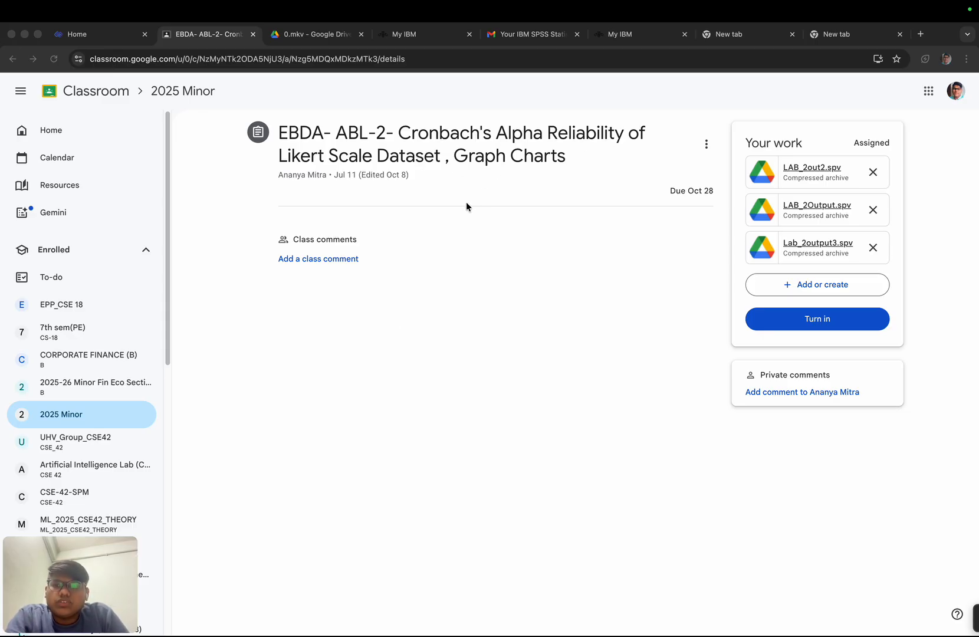
key(ctrl+Right)
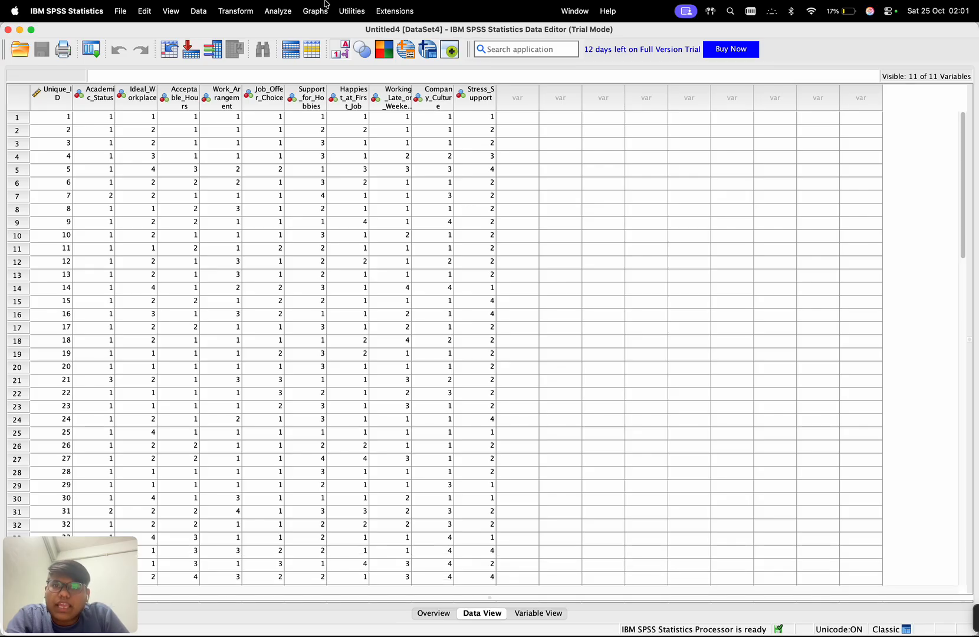
click(278, 11)
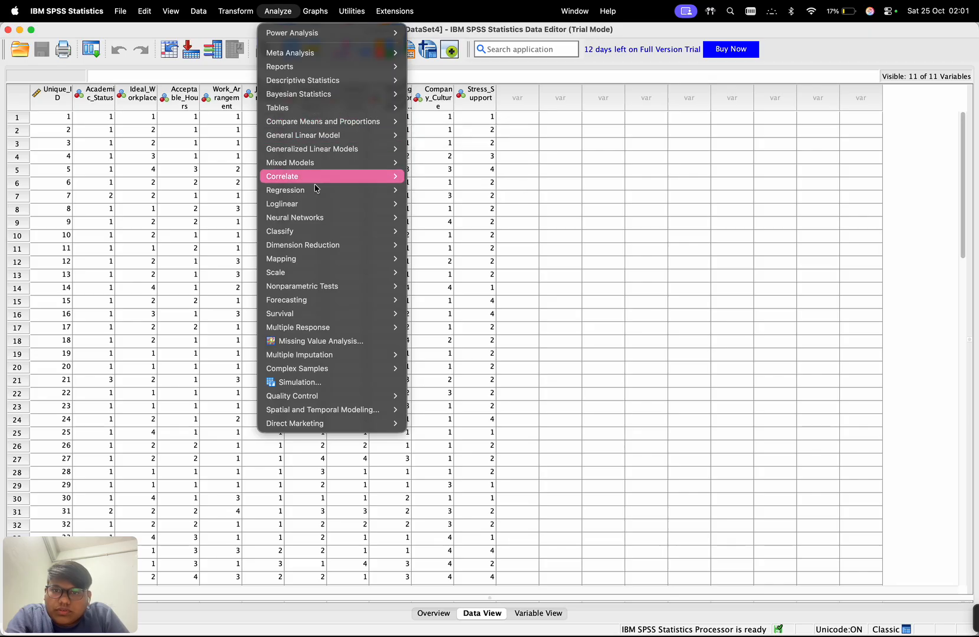
mouse_move(317, 274)
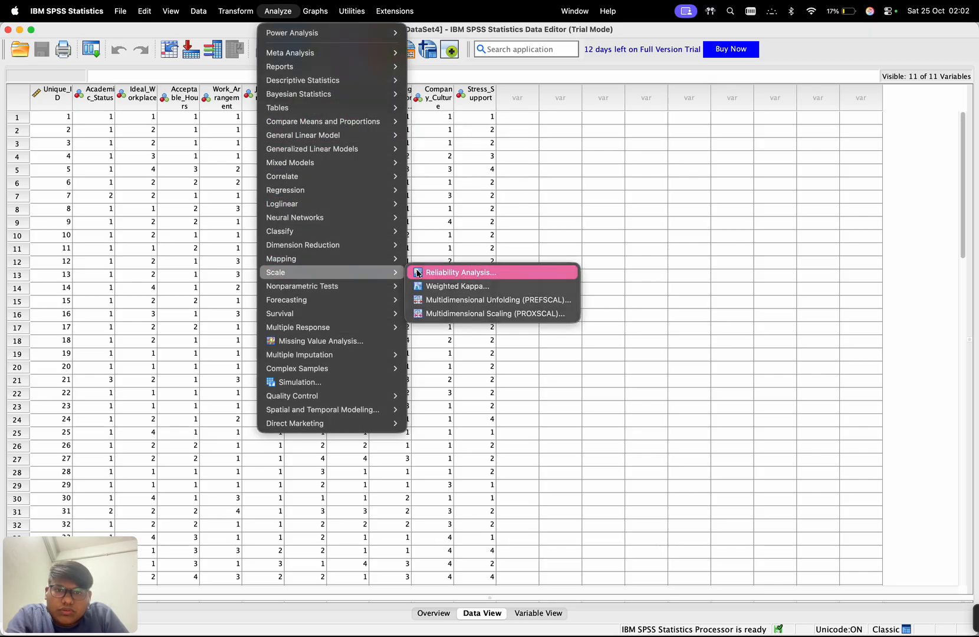
click(484, 273)
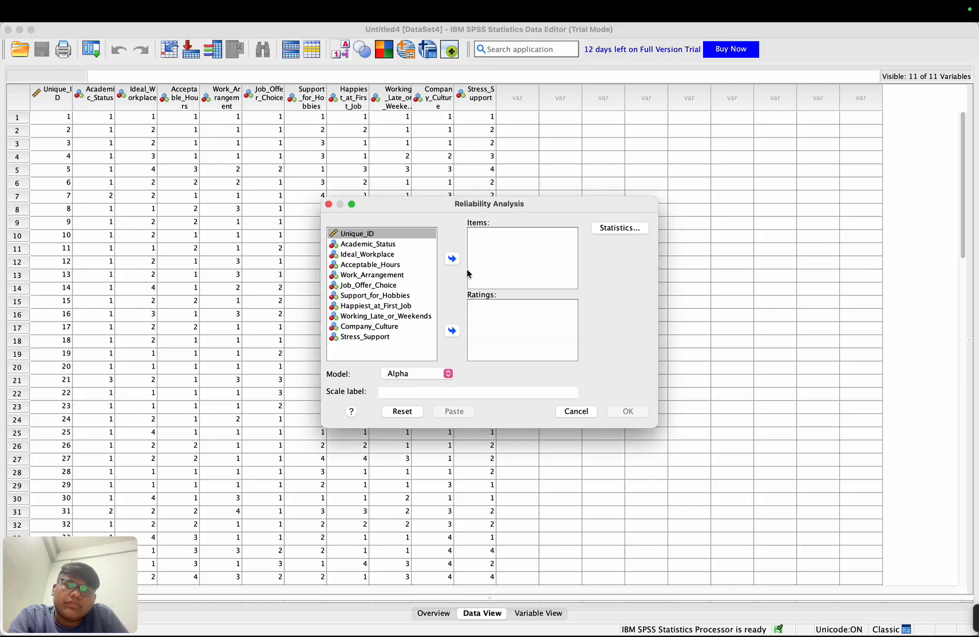
- Add all variables from Academic_Status through Stress_Support as items of the reliability analysis
click(395, 245)
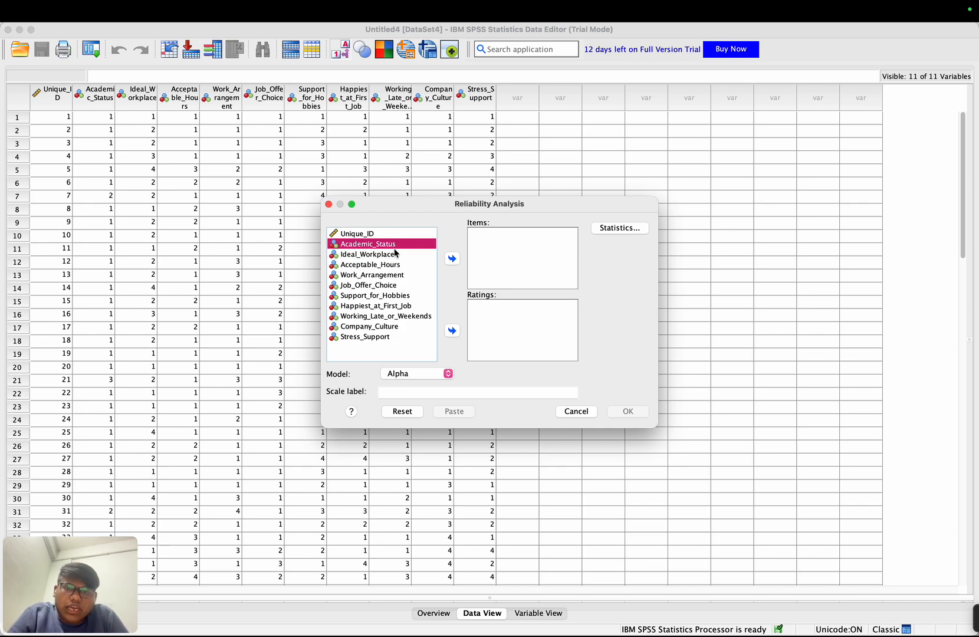
shift+click(389, 336)
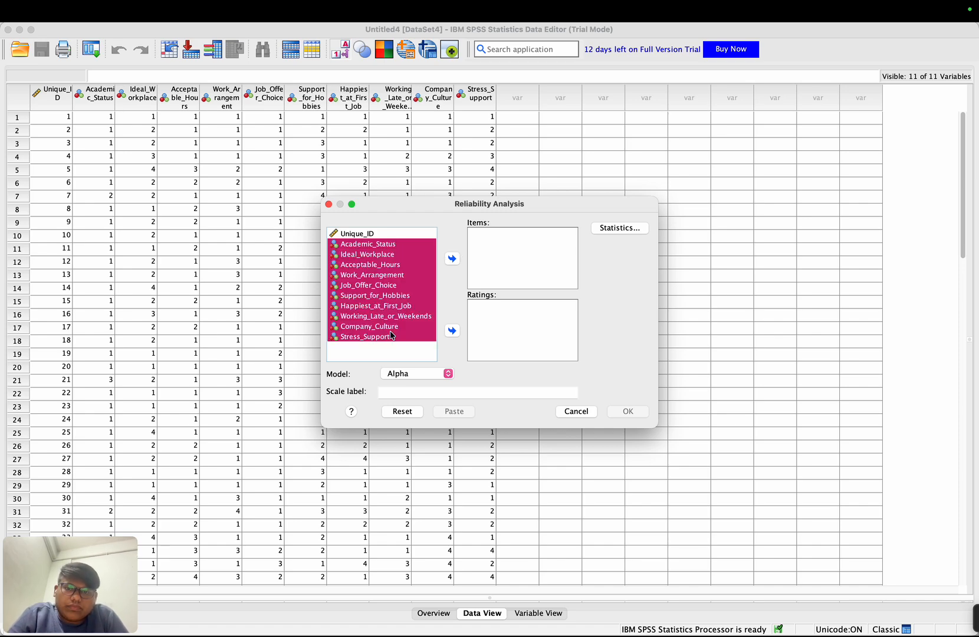
click(452, 260)
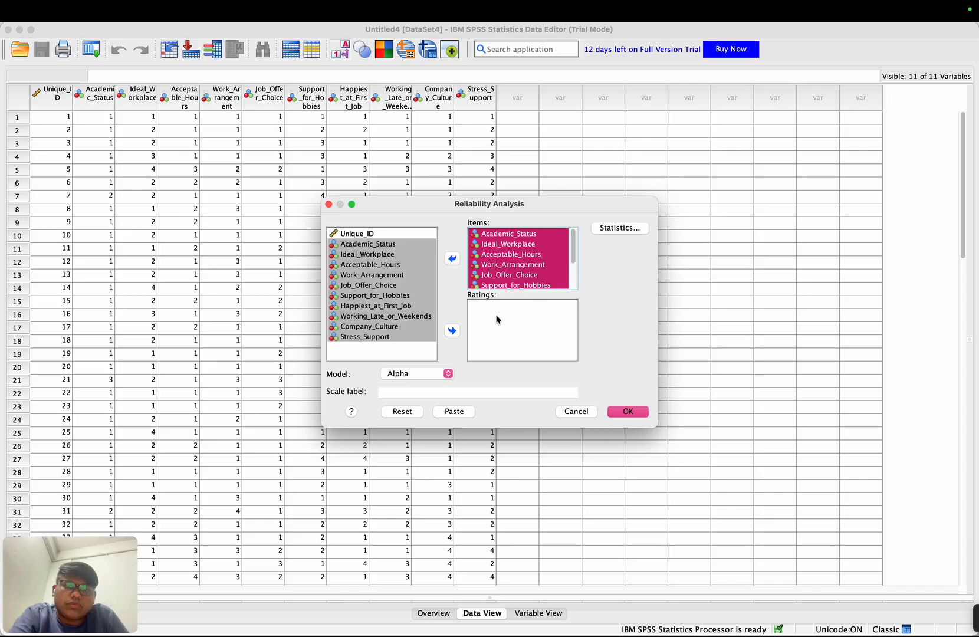
- Request descriptives for item, scale and scale if item deleted, and run the Alpha reliability analysis
click(620, 228)
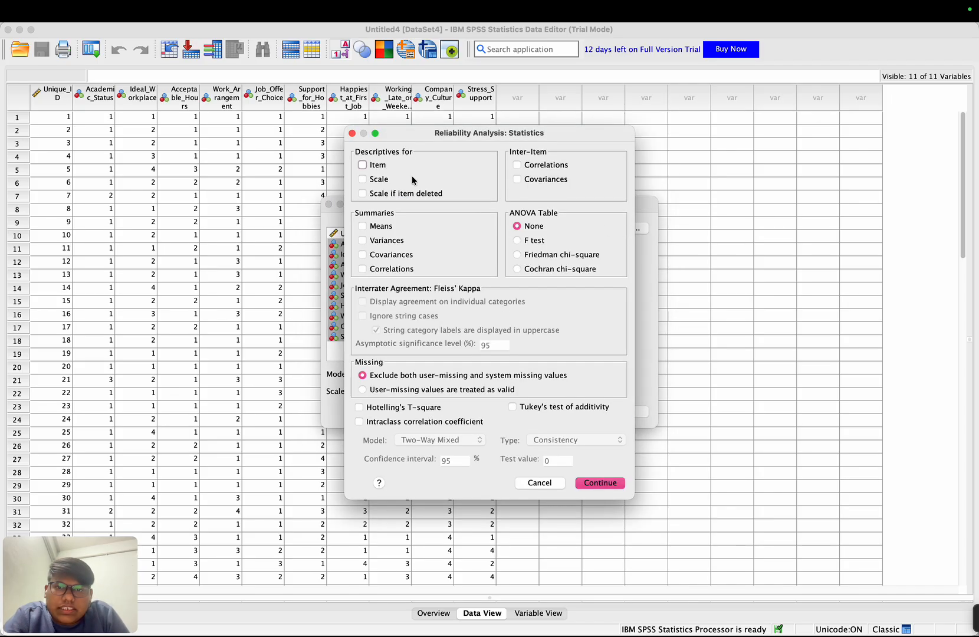
click(366, 165)
click(368, 179)
click(371, 195)
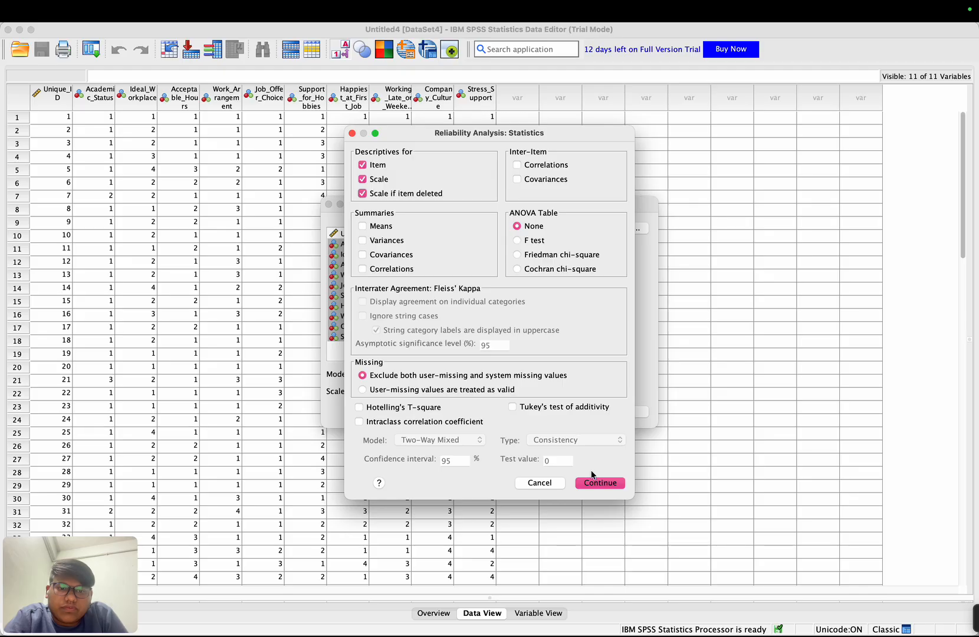
click(594, 483)
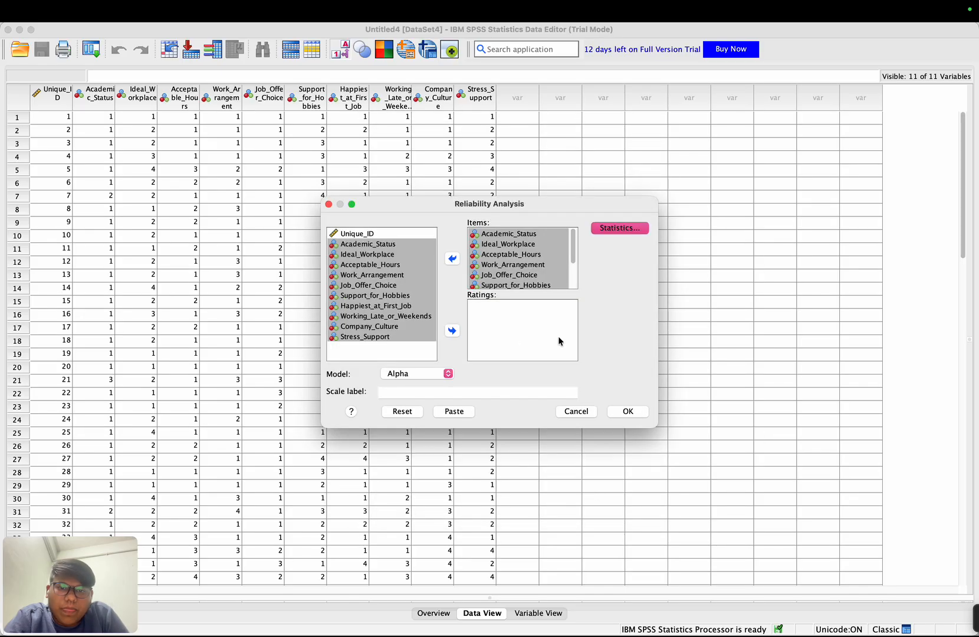
click(628, 411)
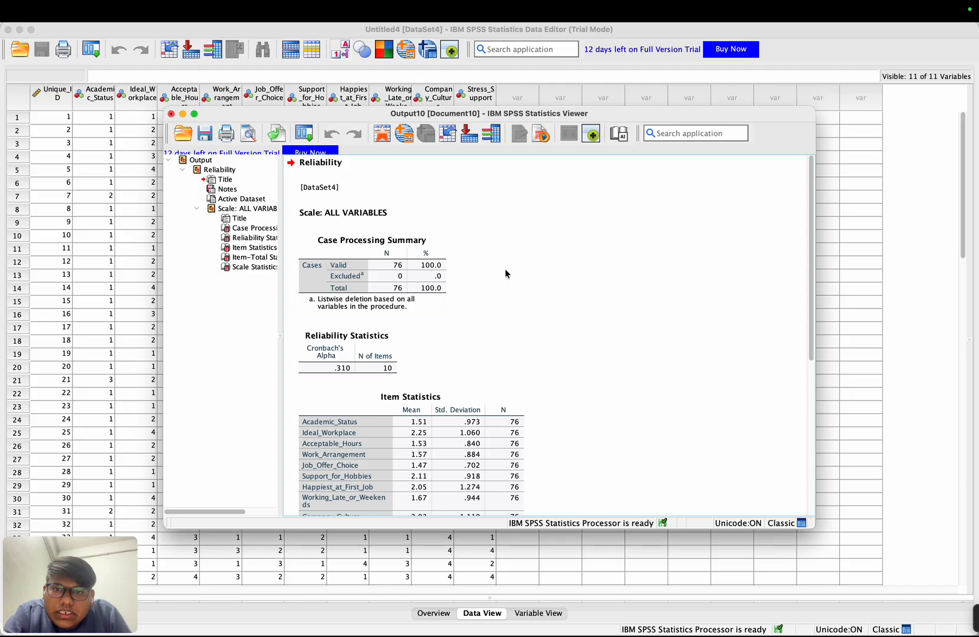
- Examine the reliability output from Cronbach's Alpha through the item-total and scale statistics, and return to the dataset
scroll(523, 288, down, 3)
scroll(523, 288, down, 2)
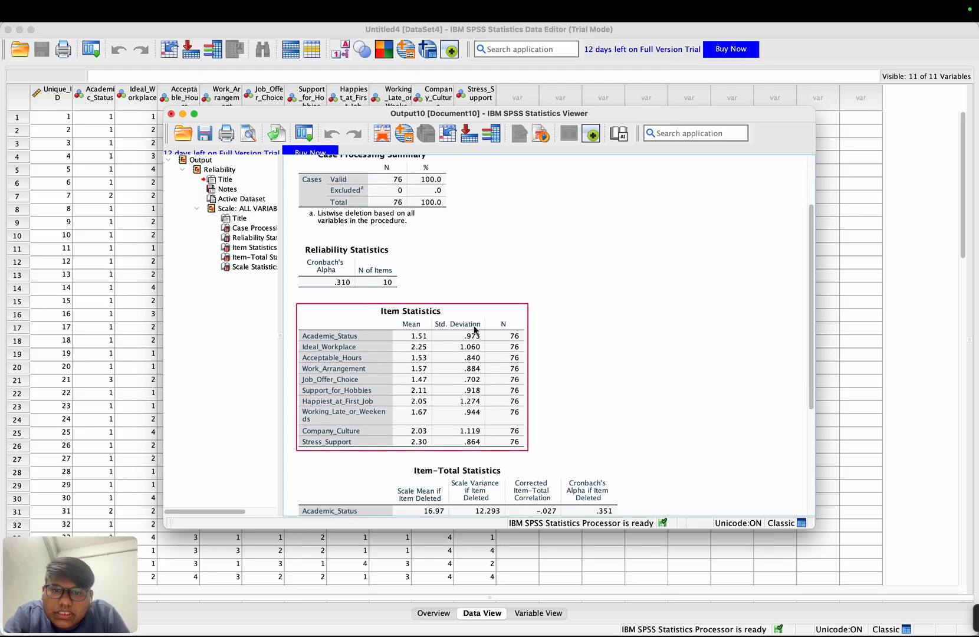
scroll(484, 328, down, 10)
scroll(475, 329, down, 1)
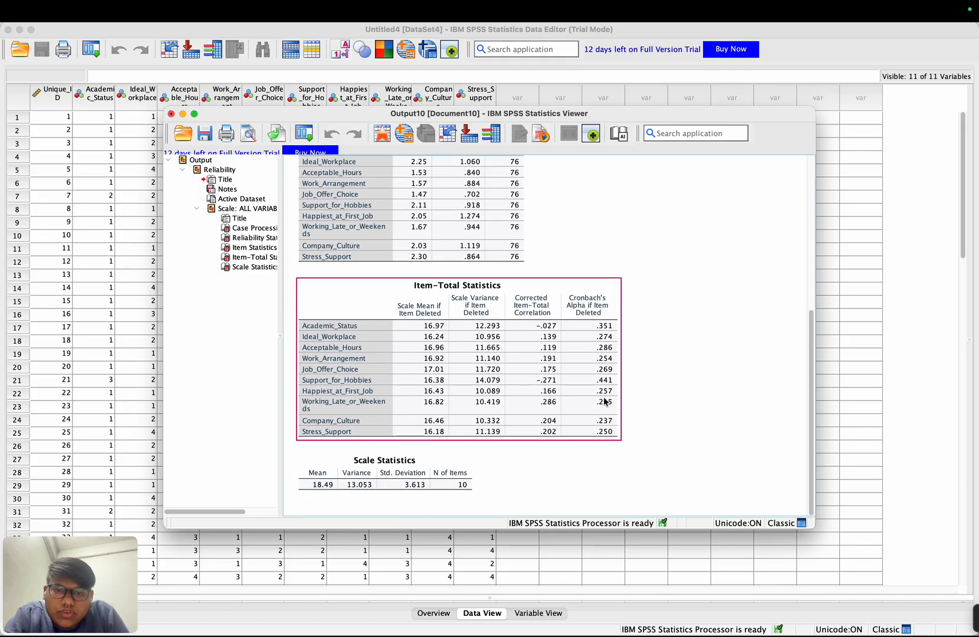
scroll(620, 278, up, 12)
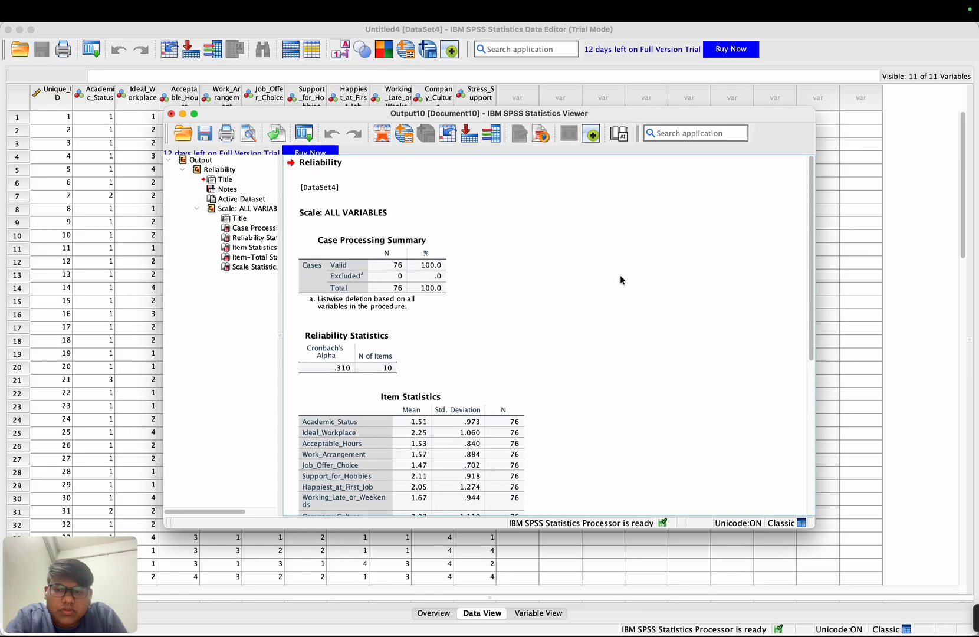
click(849, 565)
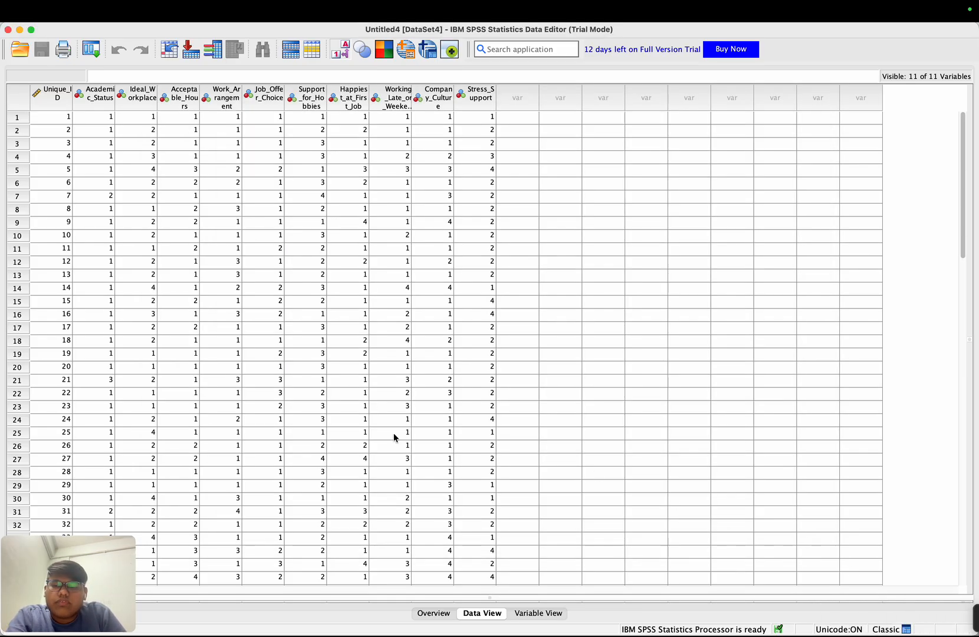
mouse_move(323, 6)
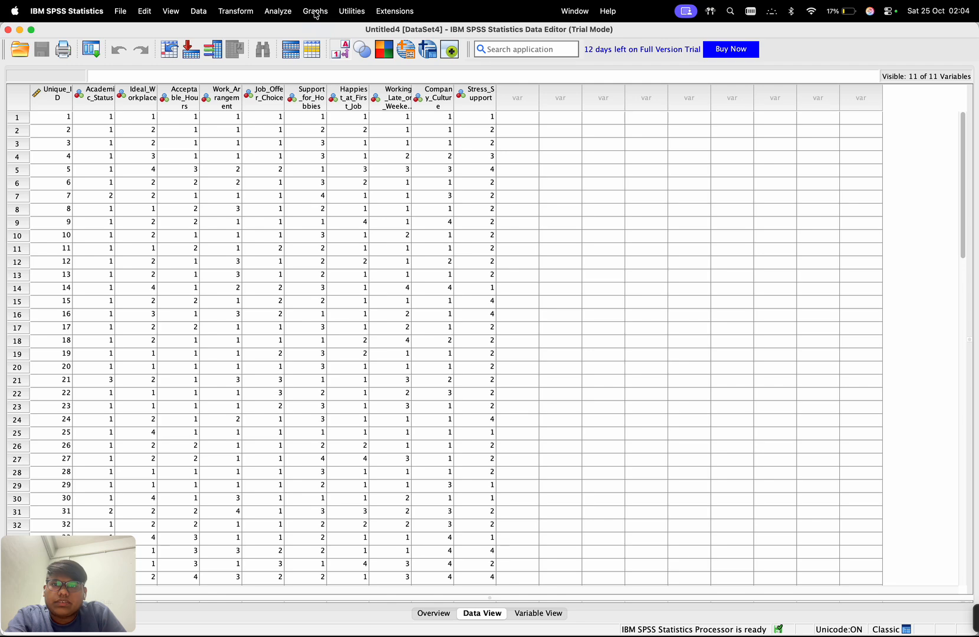
click(316, 11)
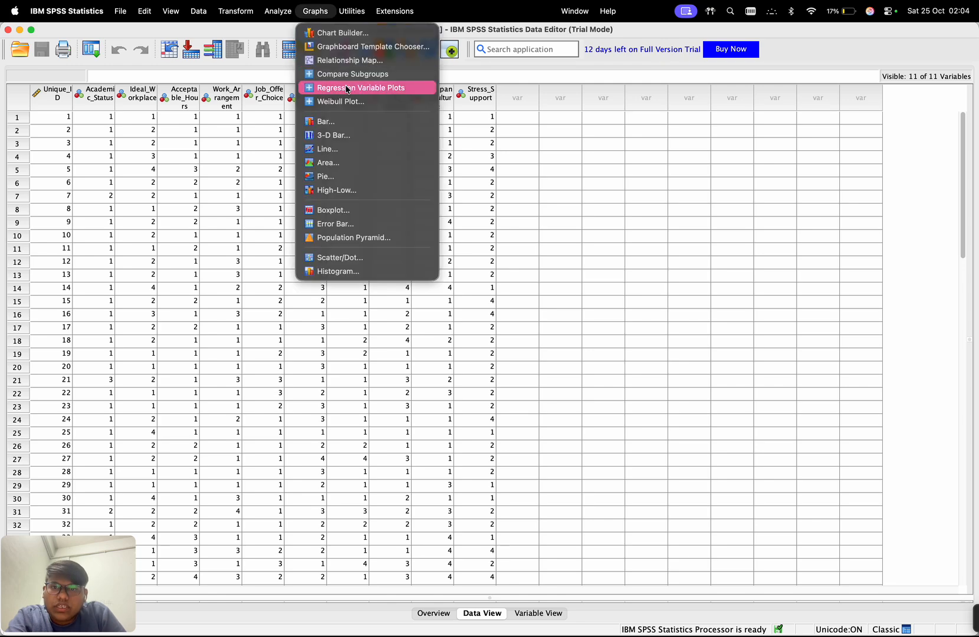
click(366, 272)
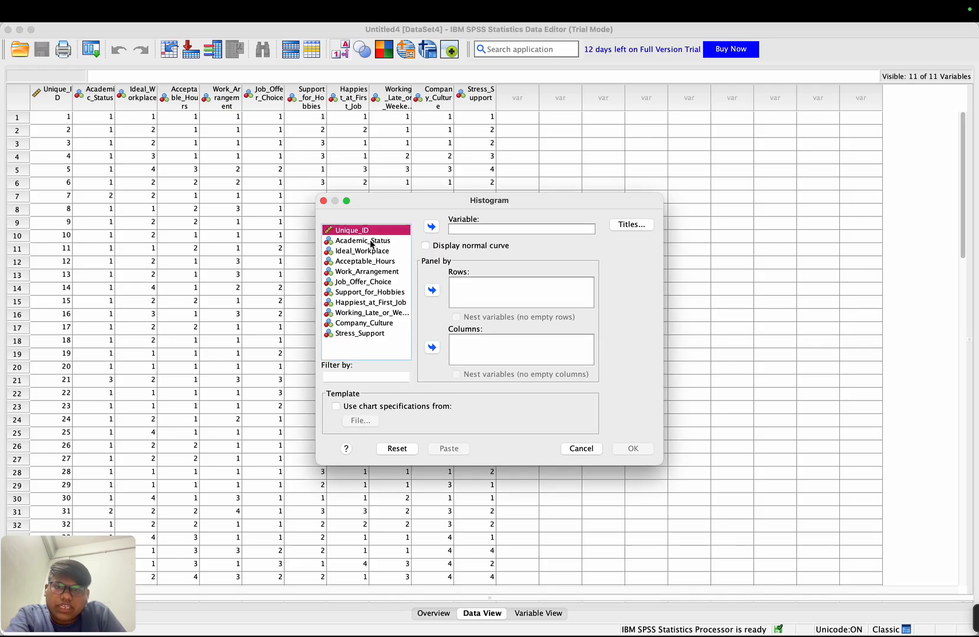
click(370, 243)
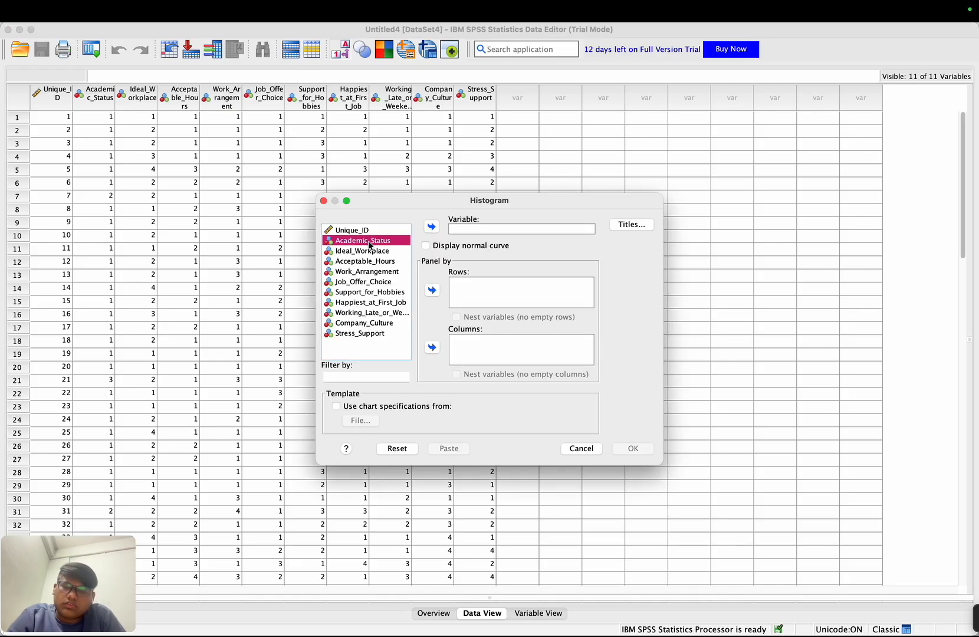
shift+click(370, 332)
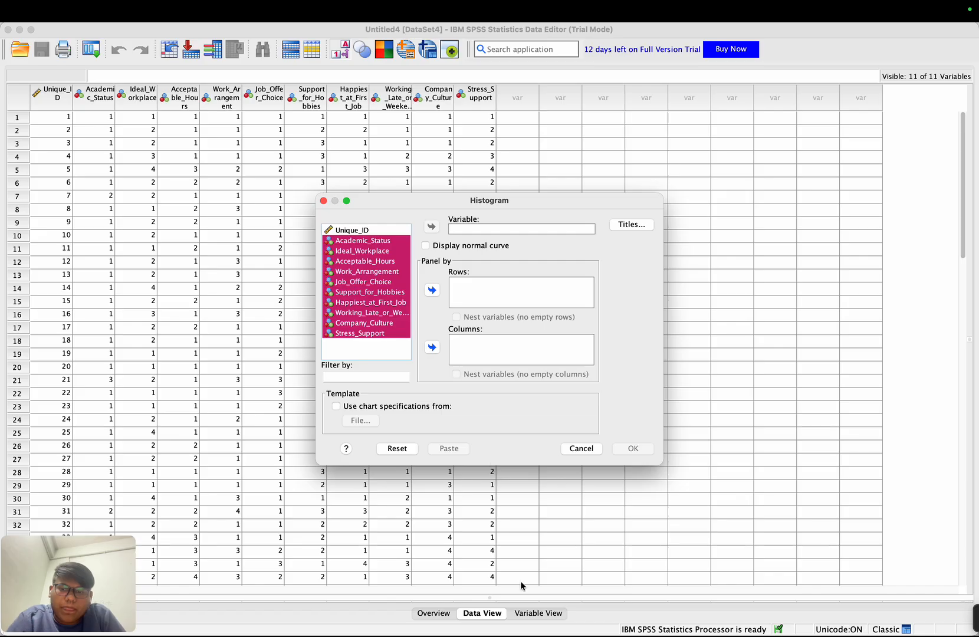
mouse_move(977, 629)
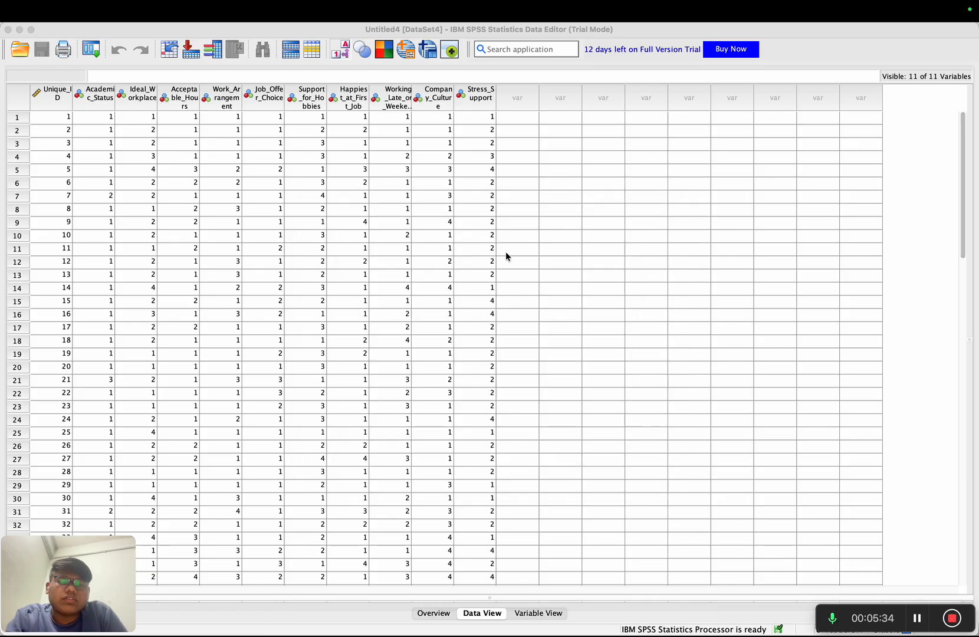
- Create a simple bar chart from summaries of separate variables, plotting the means of Academic_Status through Stress_Support, and view the graph
mouse_move(356, 3)
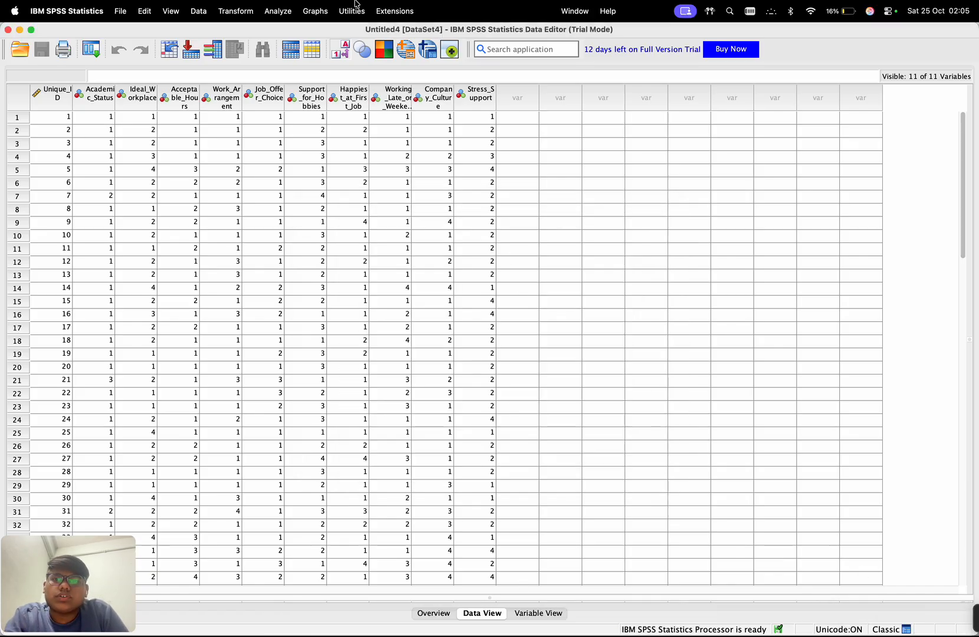
click(316, 11)
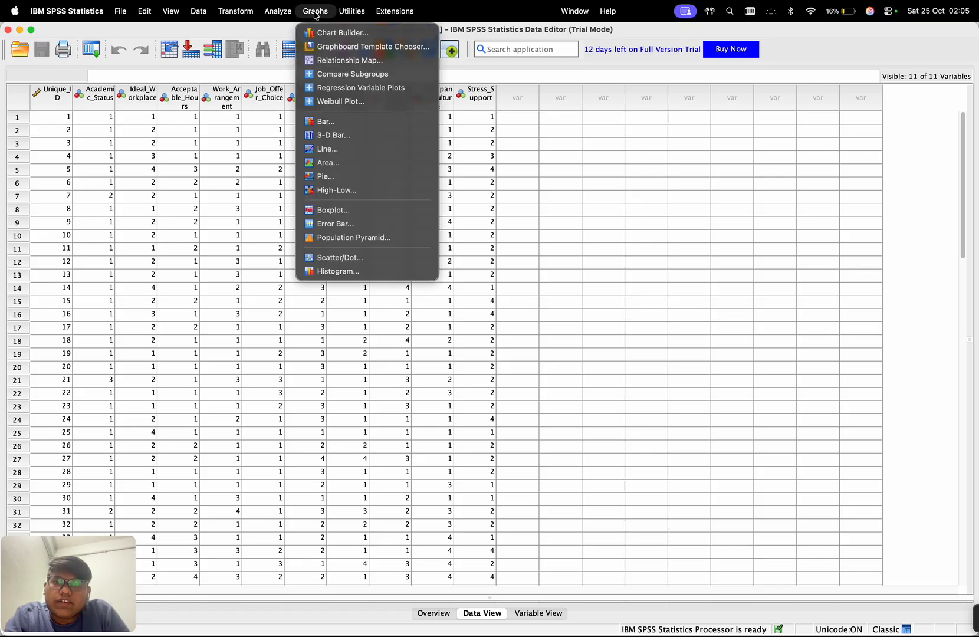
click(337, 120)
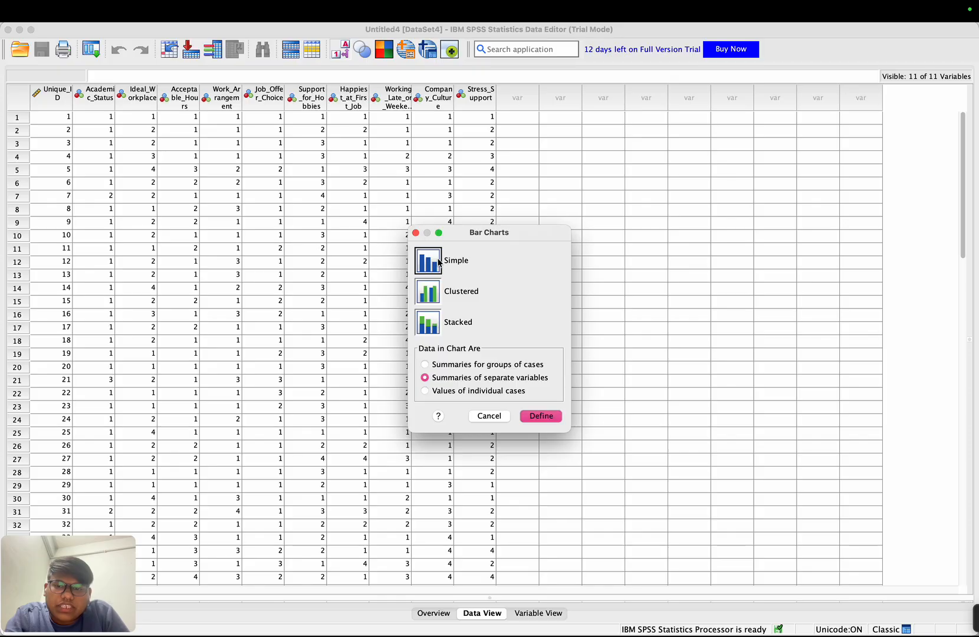
click(539, 416)
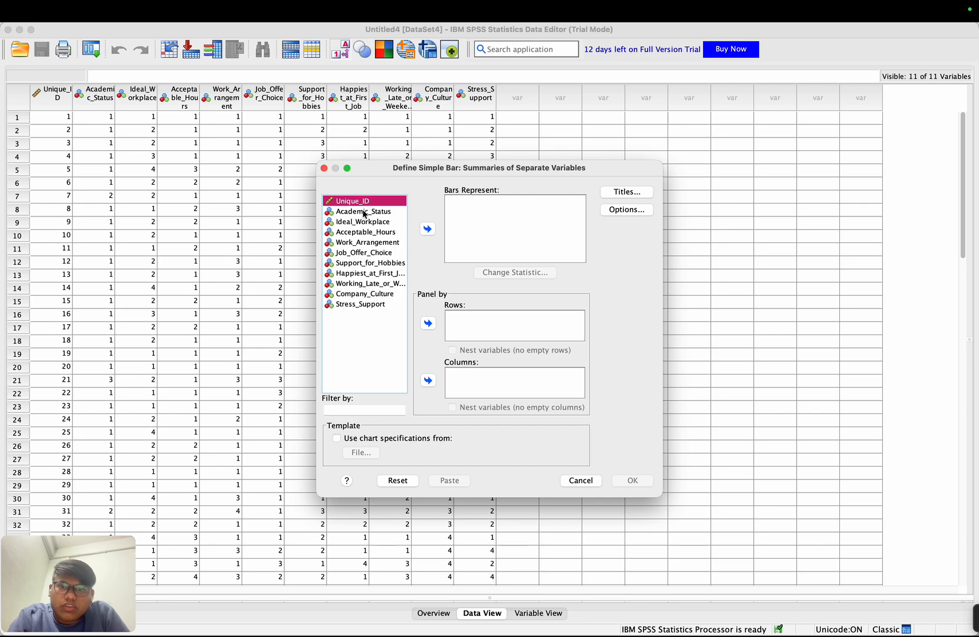
click(364, 212)
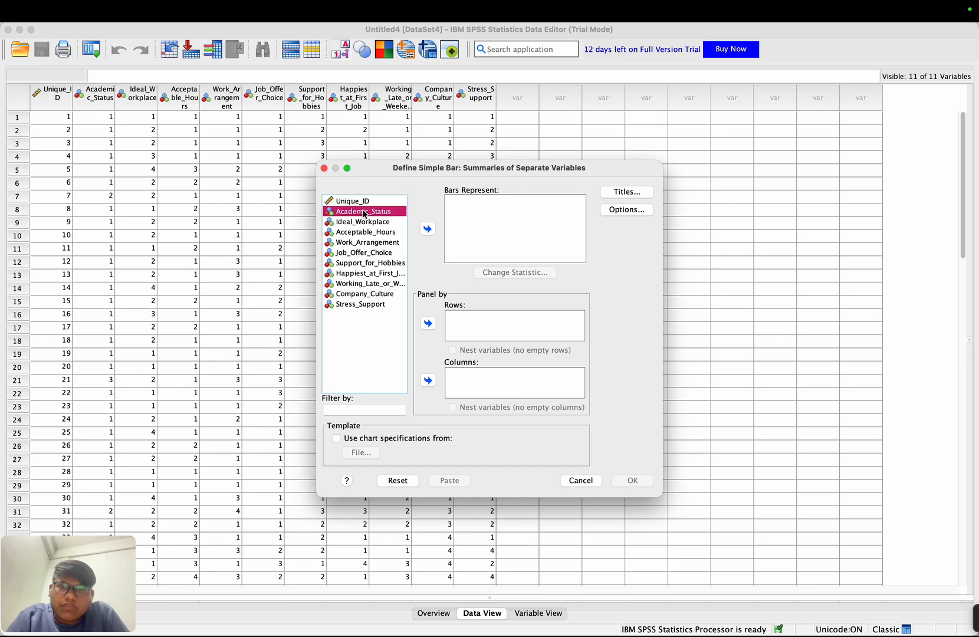
shift+click(376, 304)
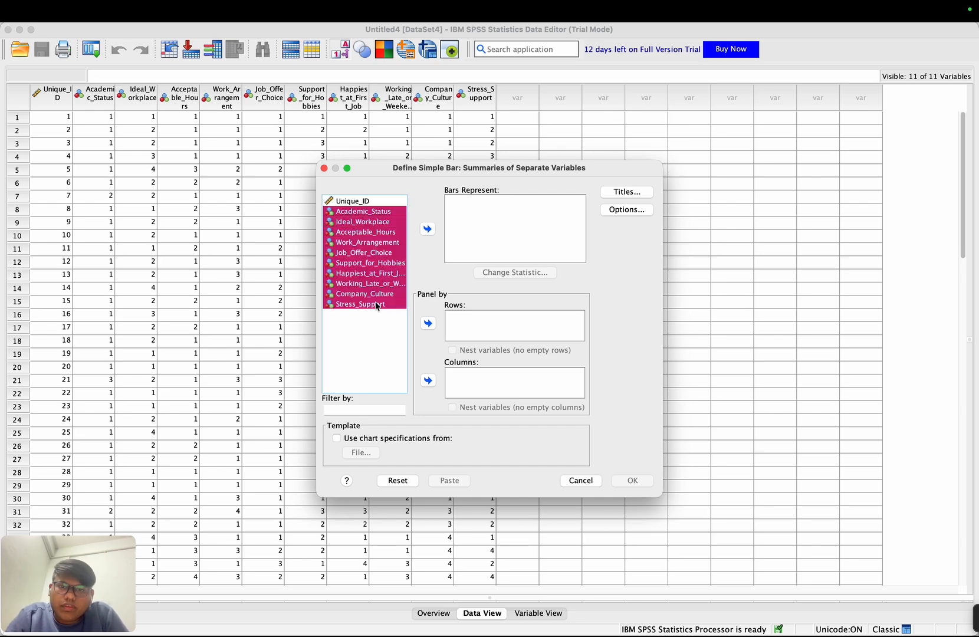
click(428, 230)
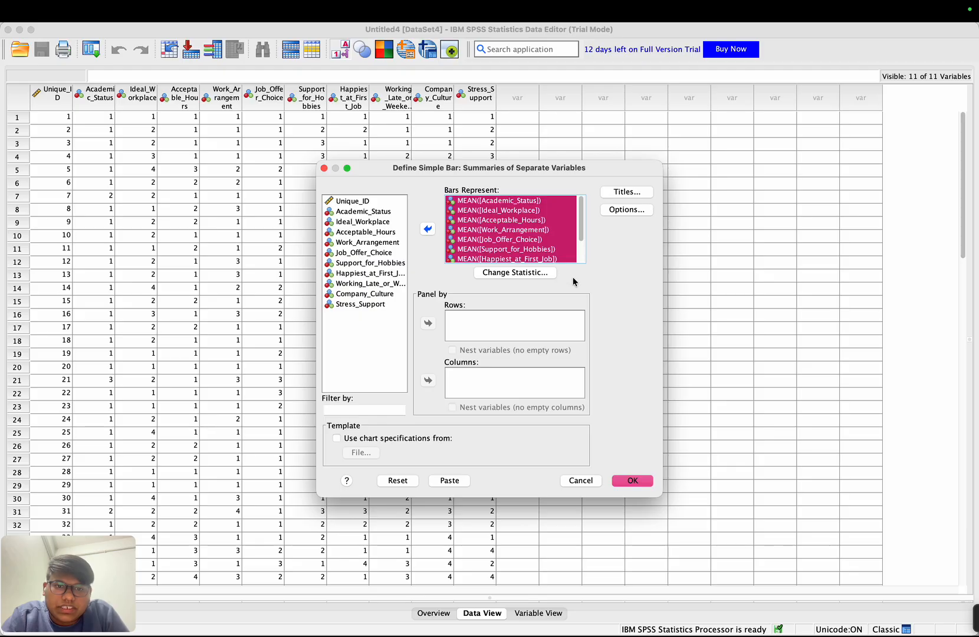
click(633, 481)
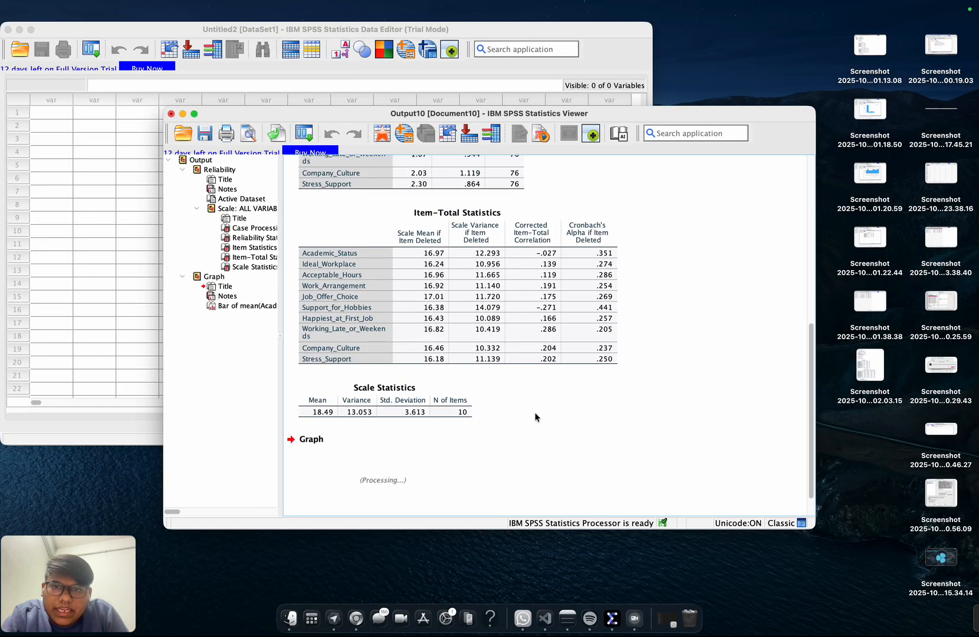
scroll(536, 415, up, 1)
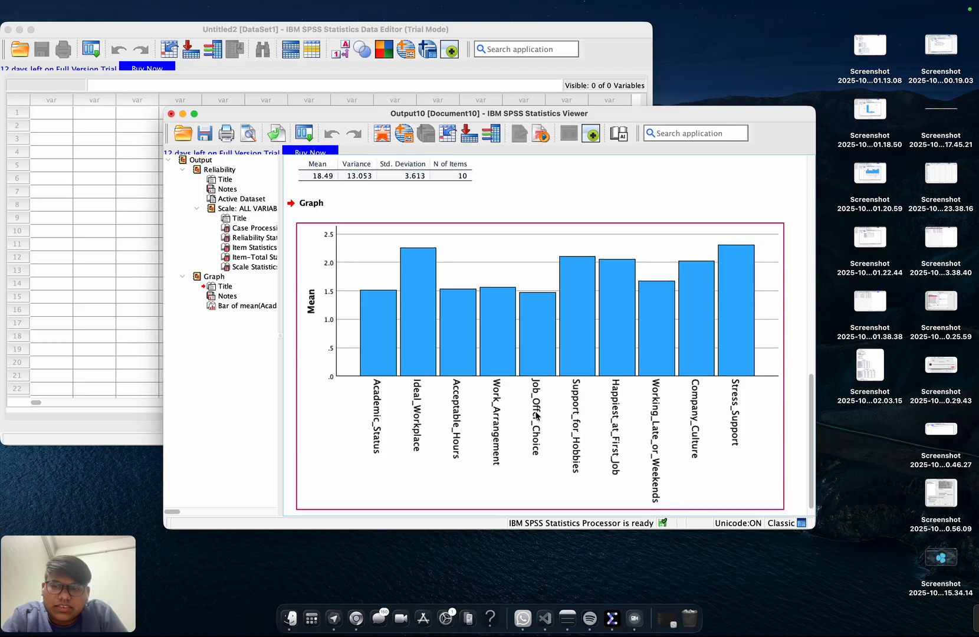
click(422, 424)
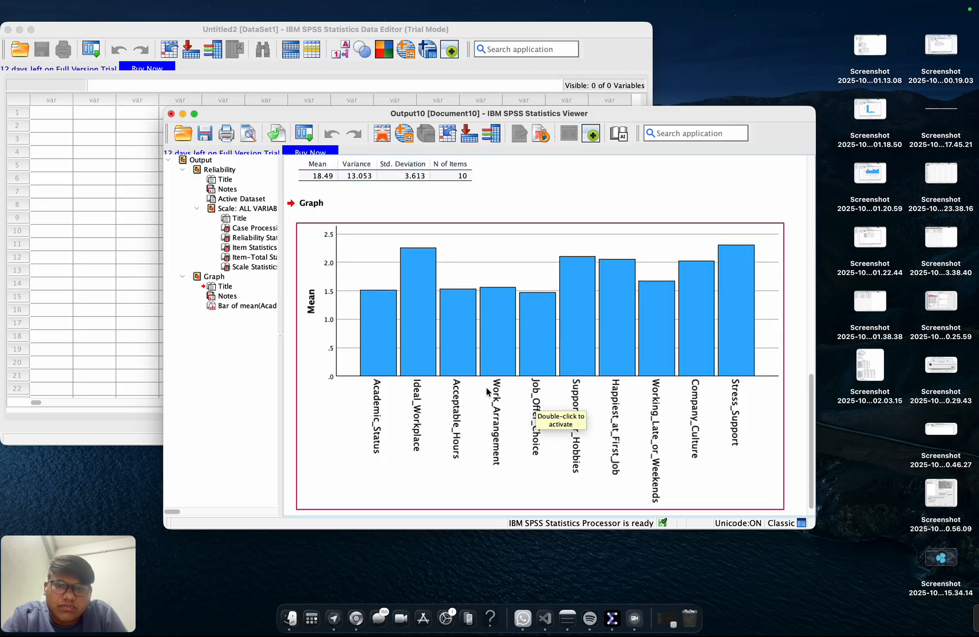
- Check the EBDA- ABL-3- Central Tendency & Dispersion assignment in Google Classroom, and return to the numeric survey dataset in SPSS
mouse_move(969, 619)
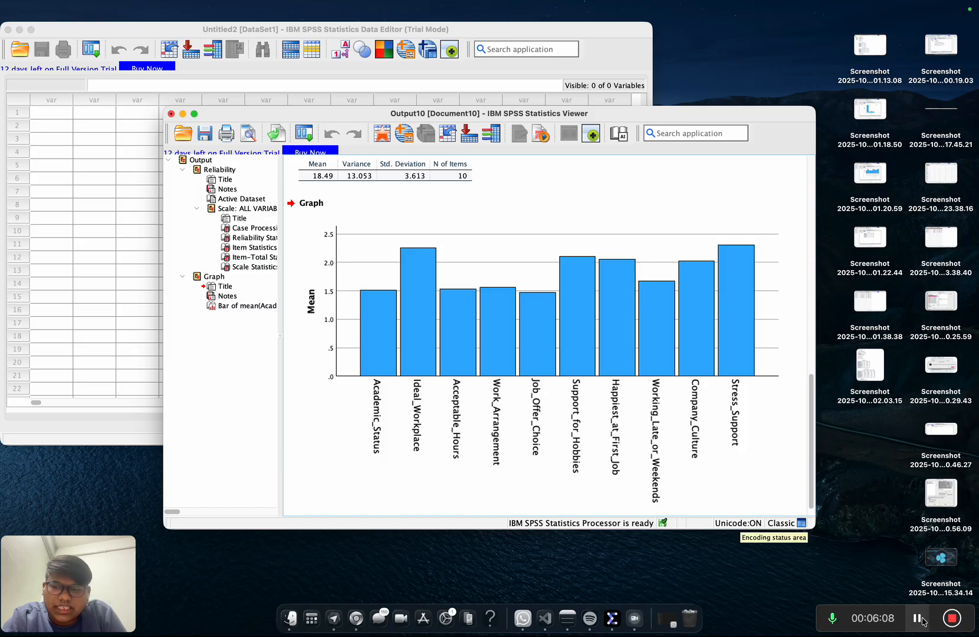
click(918, 618)
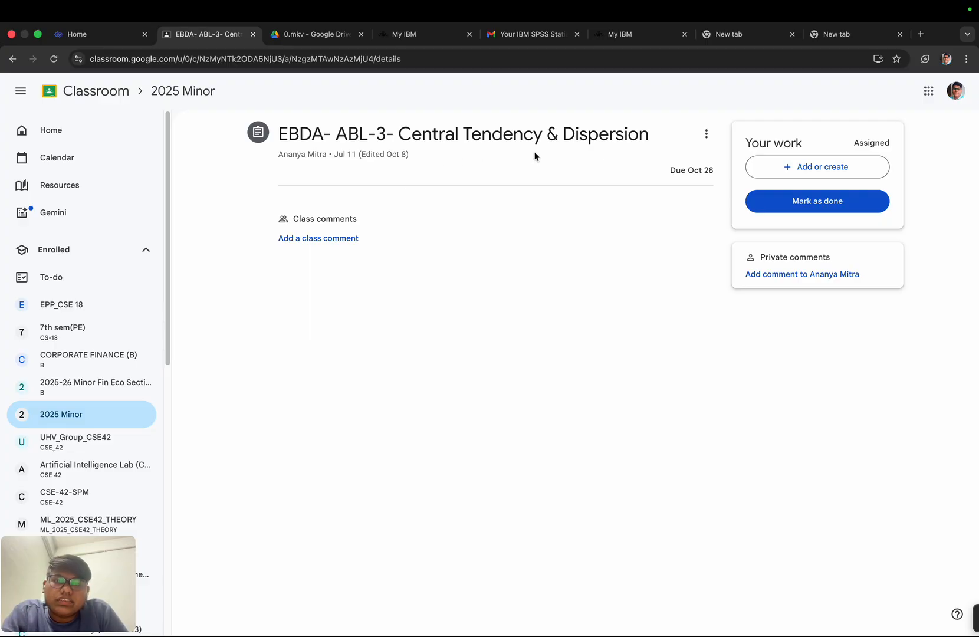
key(ctrl+Left)
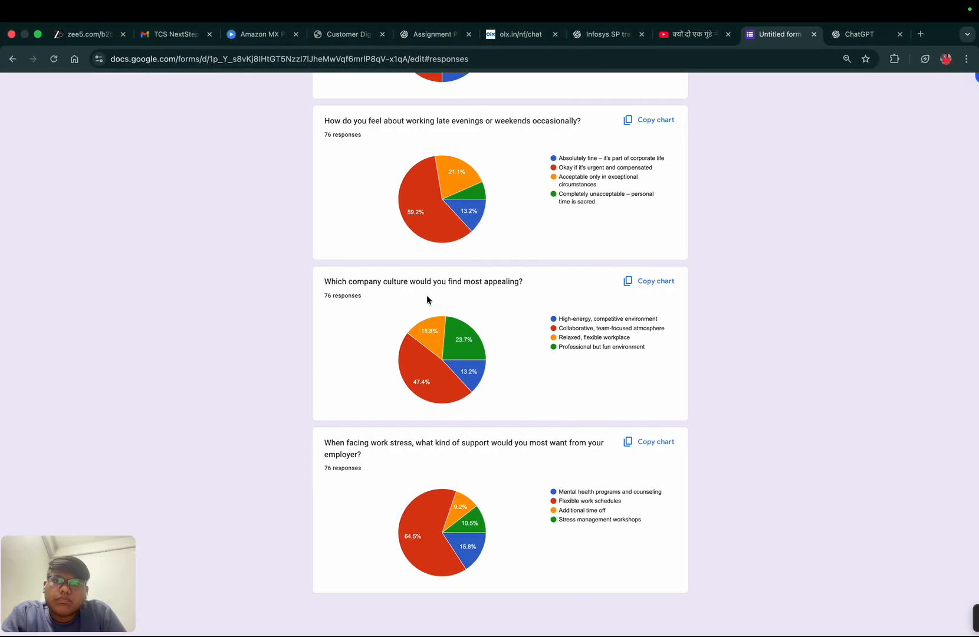
key(ctrl+Left)
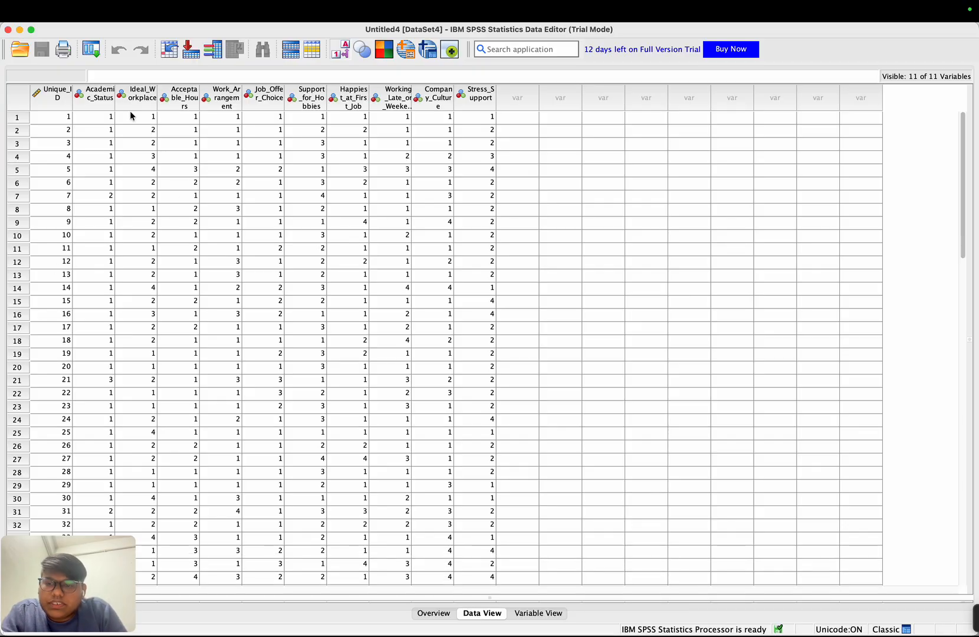
- Open the Descriptives analysis and add all variables from Academic_Status through Stress_Support
mouse_move(248, 3)
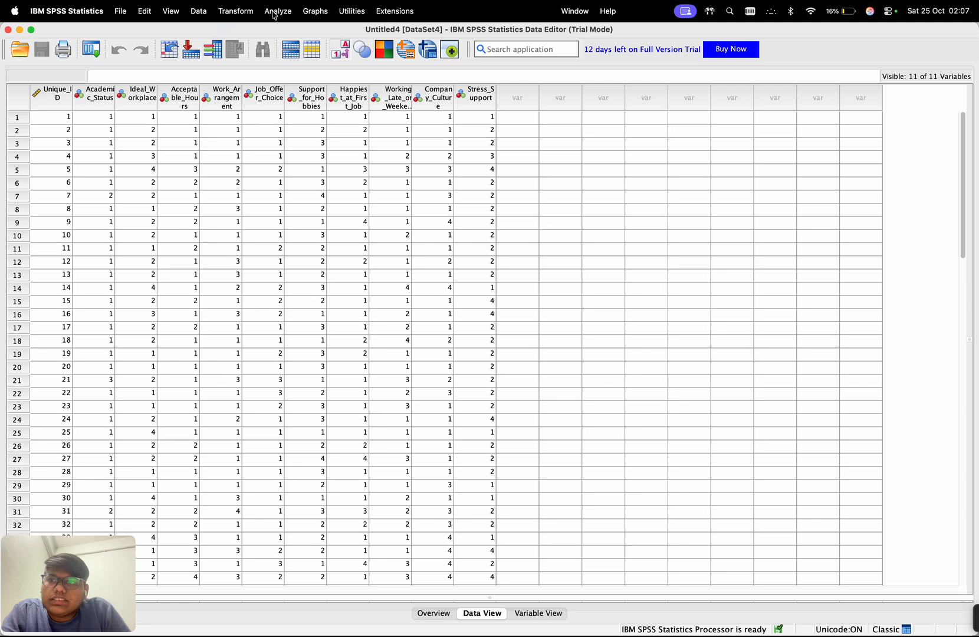
click(273, 14)
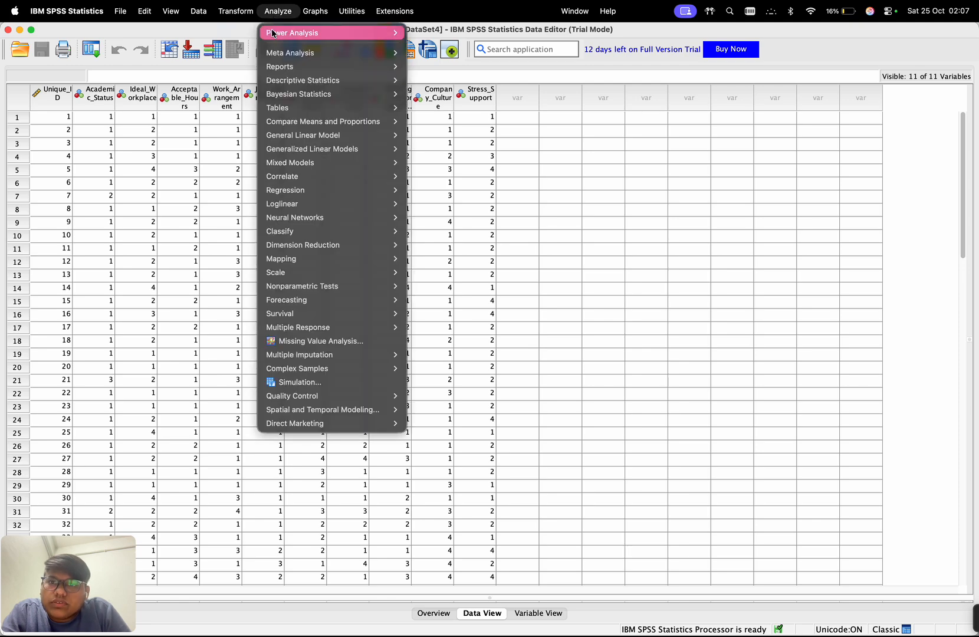
mouse_move(311, 85)
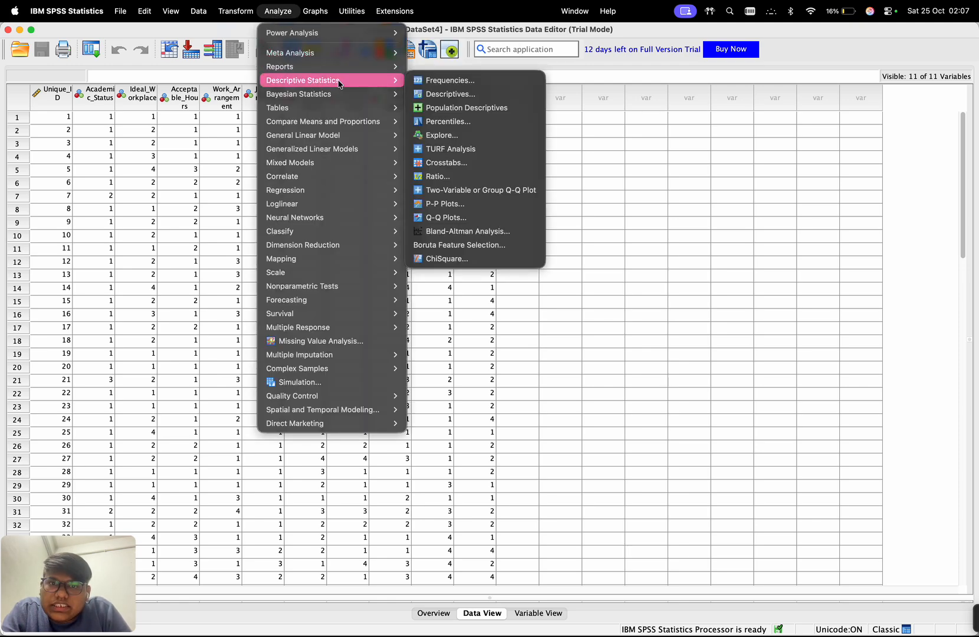
click(433, 94)
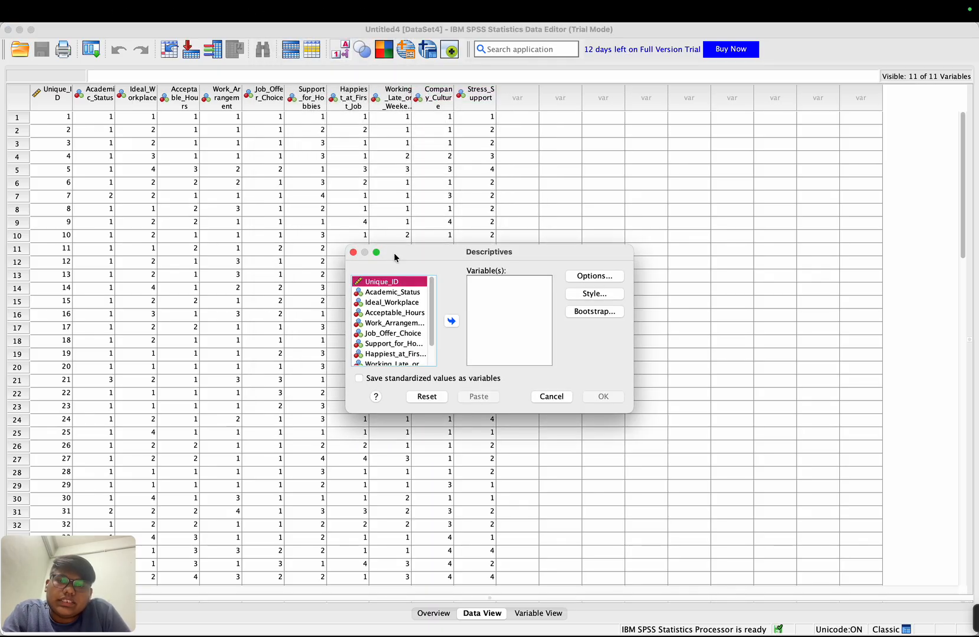
click(391, 290)
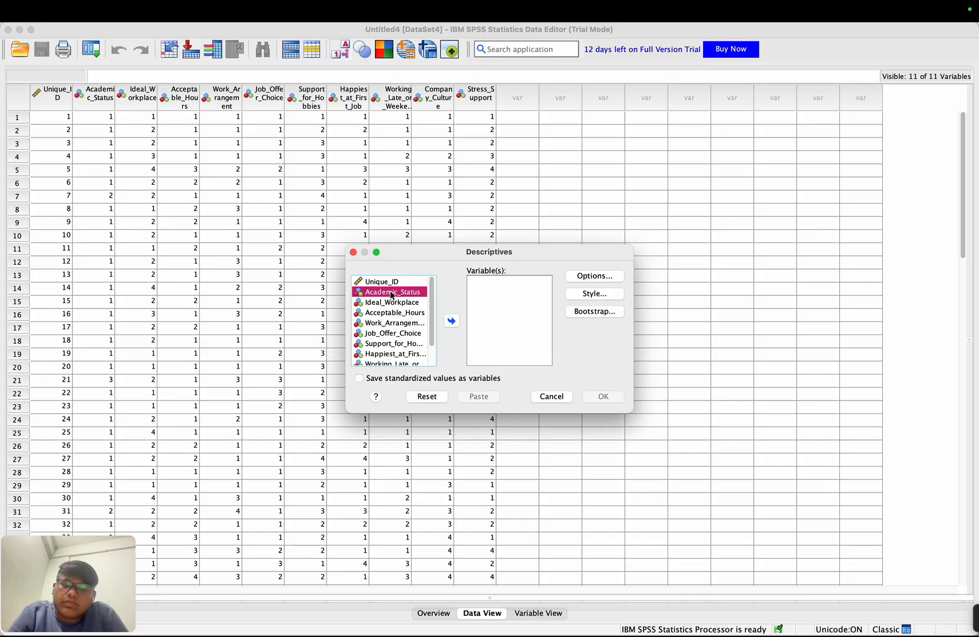
shift+click(395, 363)
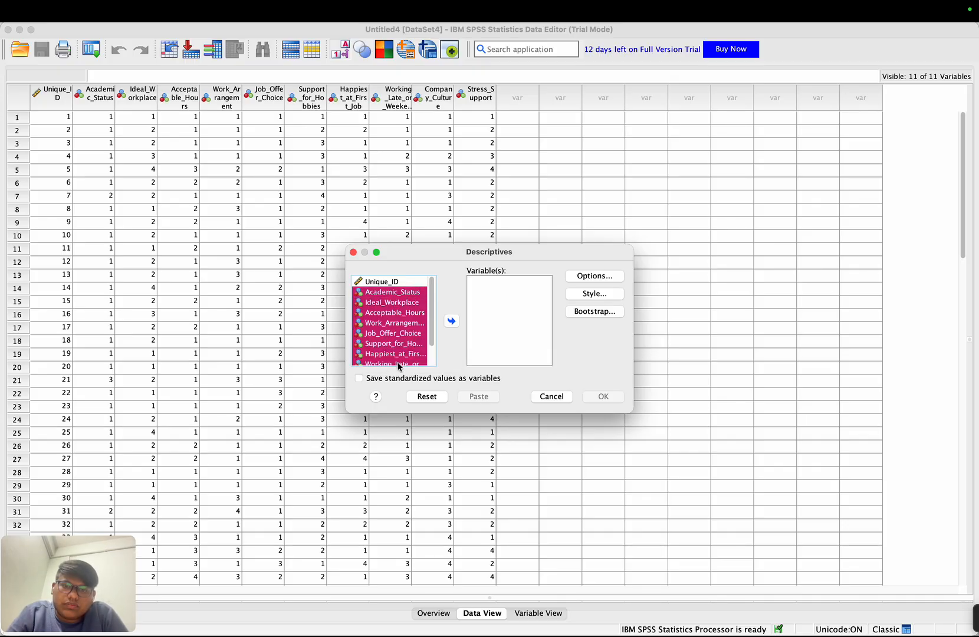
scroll(400, 334, down, 1)
scroll(399, 335, down, 1)
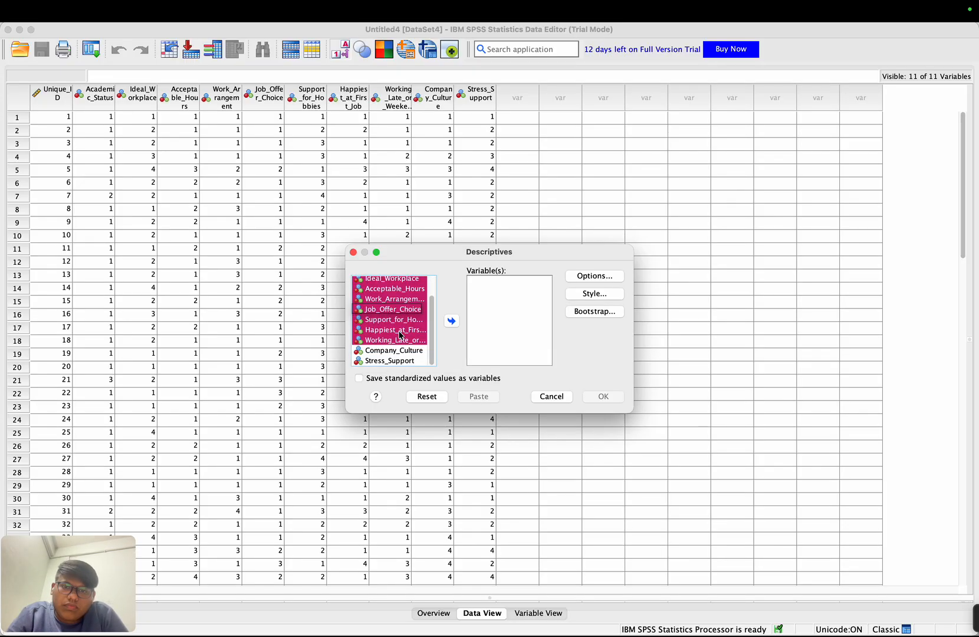
shift+click(411, 360)
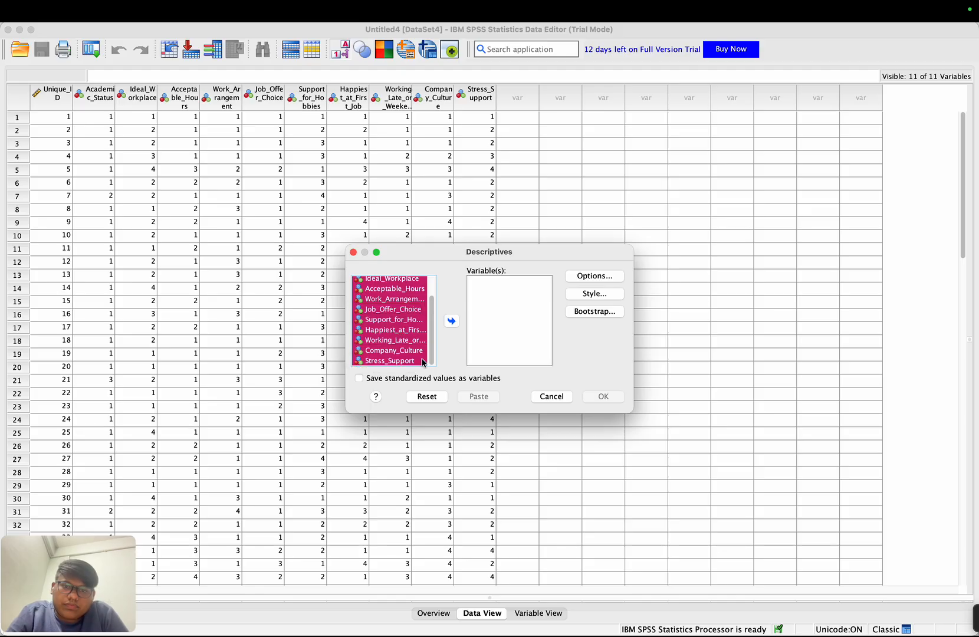
click(452, 321)
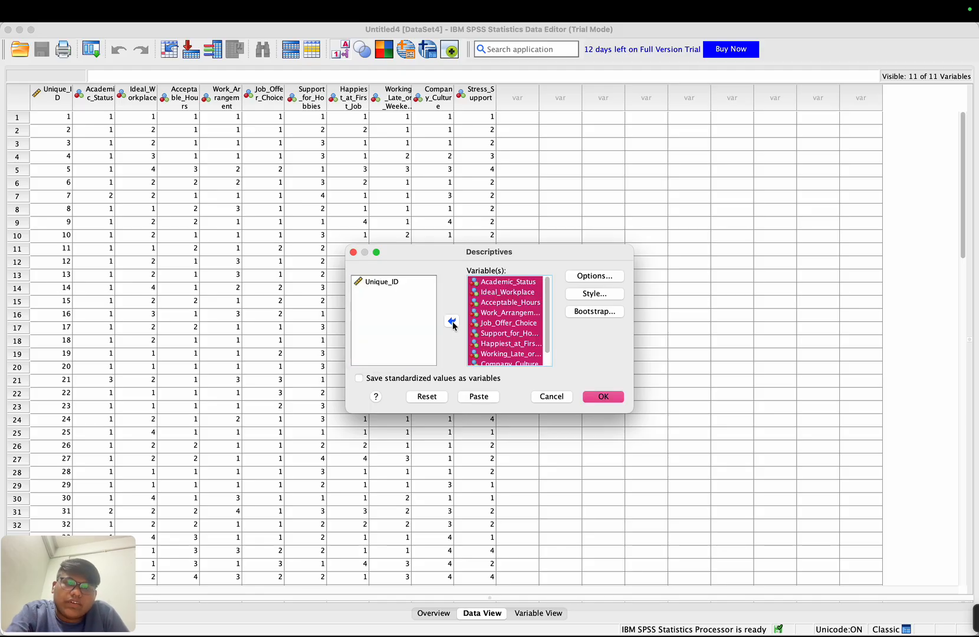
- Add variance, range, S.E. mean and kurtosis to the requested statistics, and run the Descriptives analysis
click(596, 276)
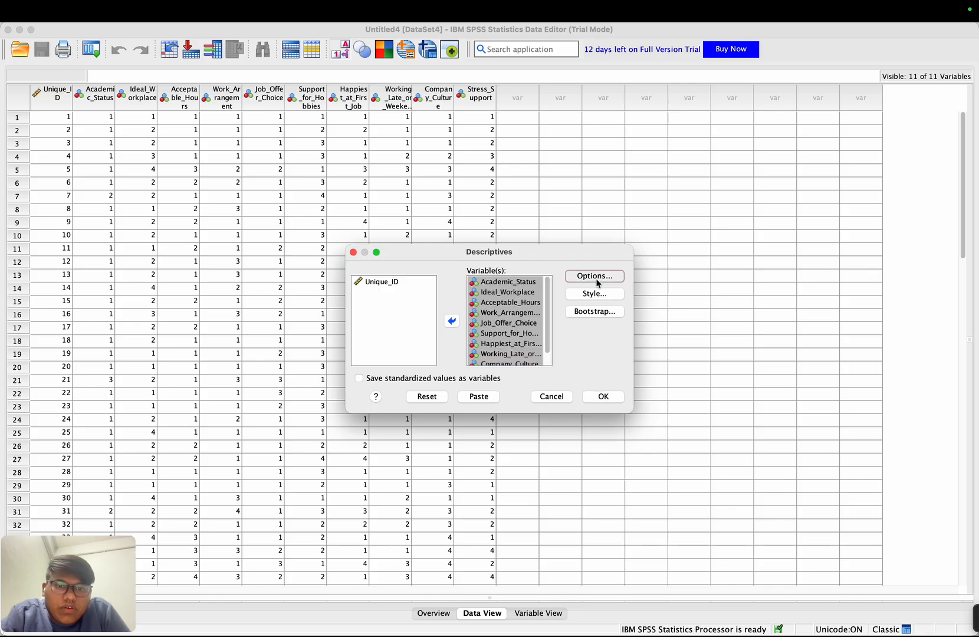
click(446, 284)
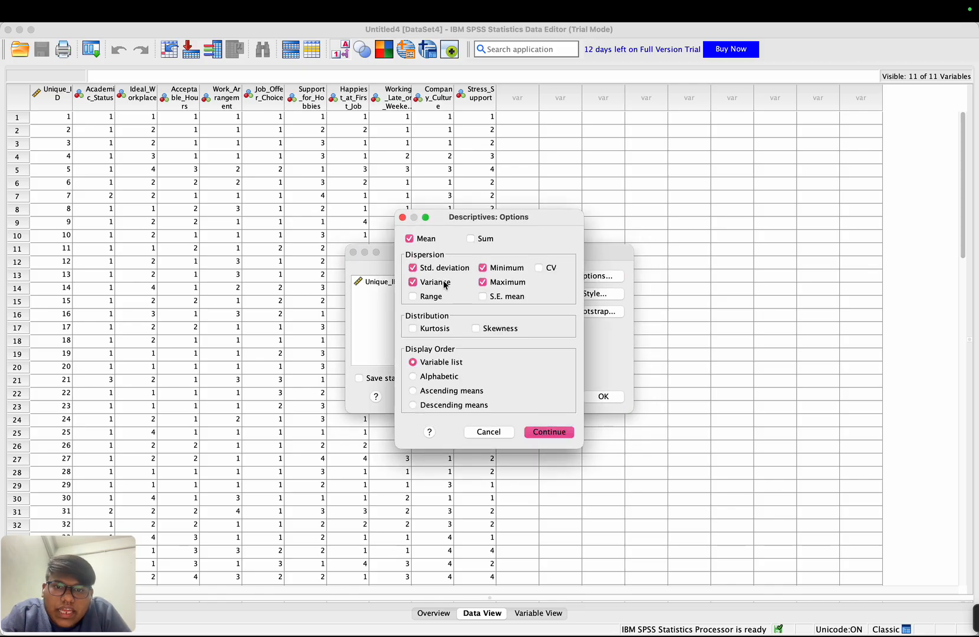
click(427, 297)
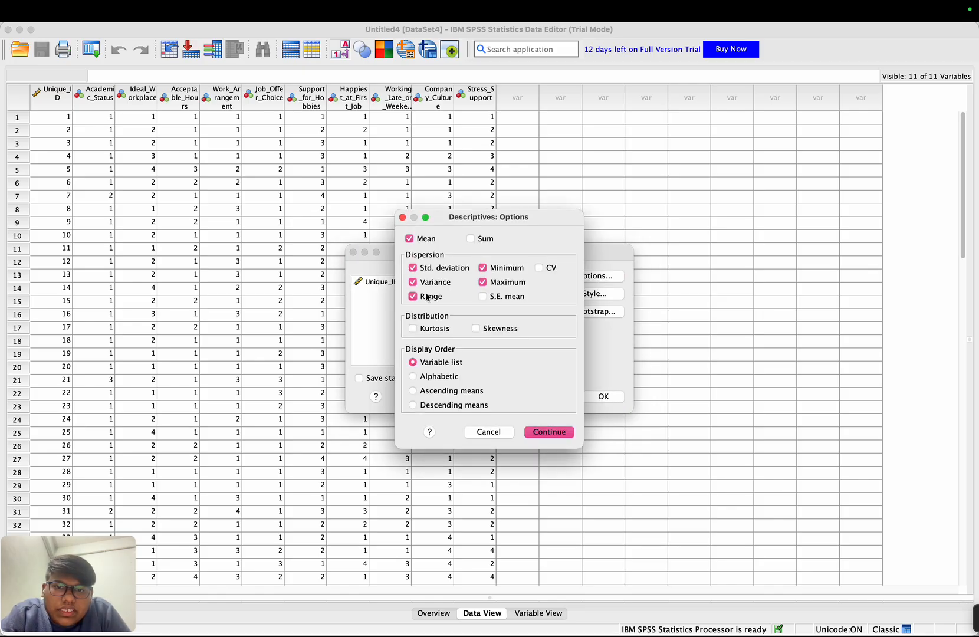
click(482, 297)
click(419, 329)
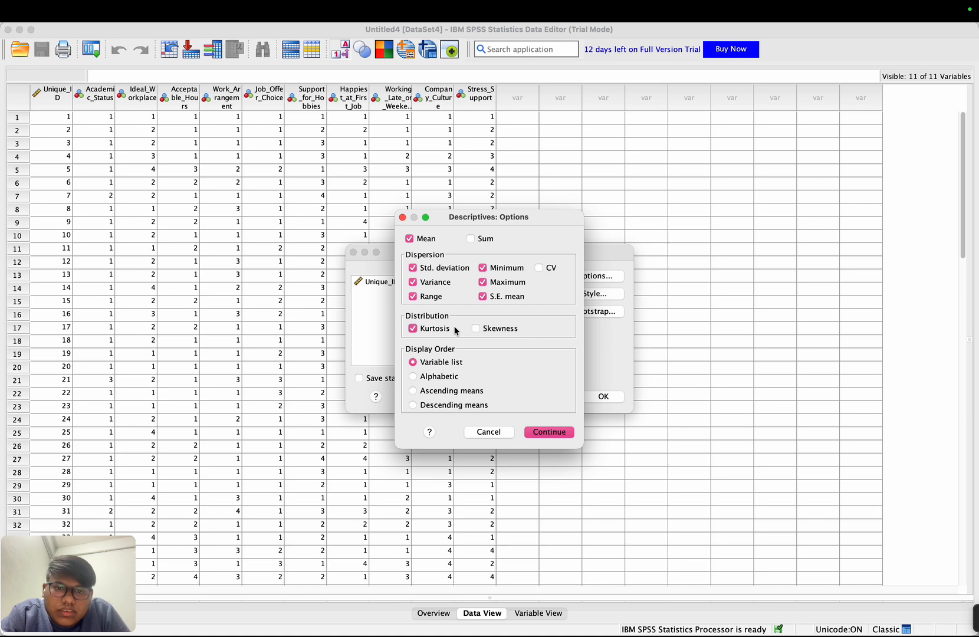
click(542, 432)
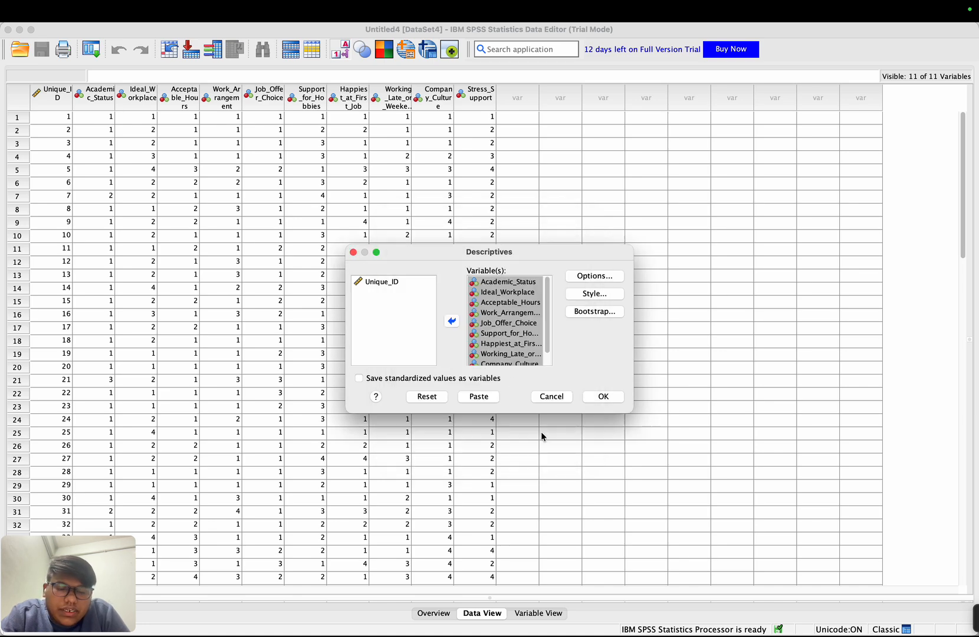
click(600, 398)
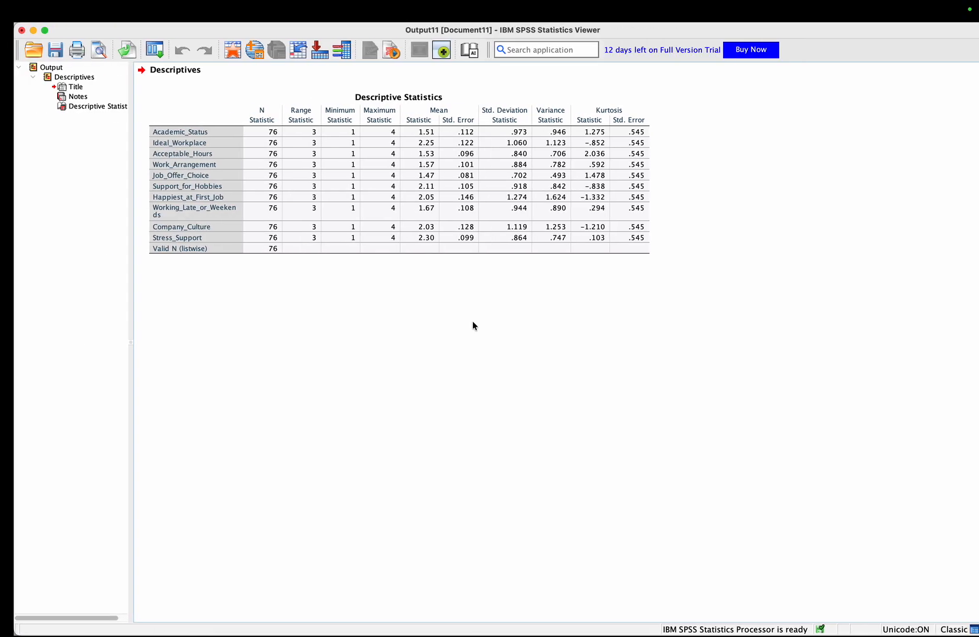
- Return to the survey dataset, open the Frequencies analysis and add all variables from Academic_Status through Stress_Support
mouse_move(36, 23)
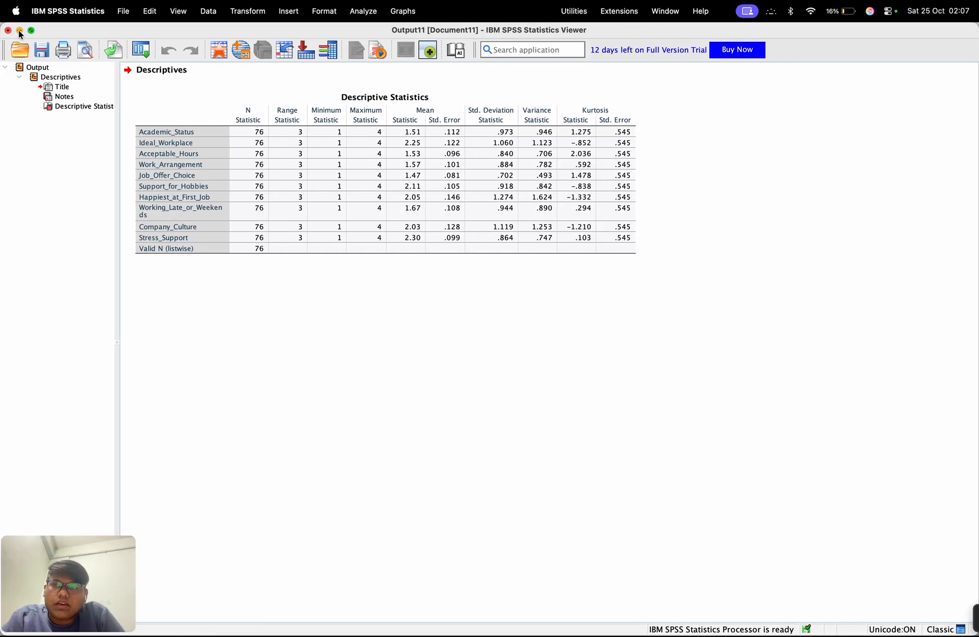
click(20, 31)
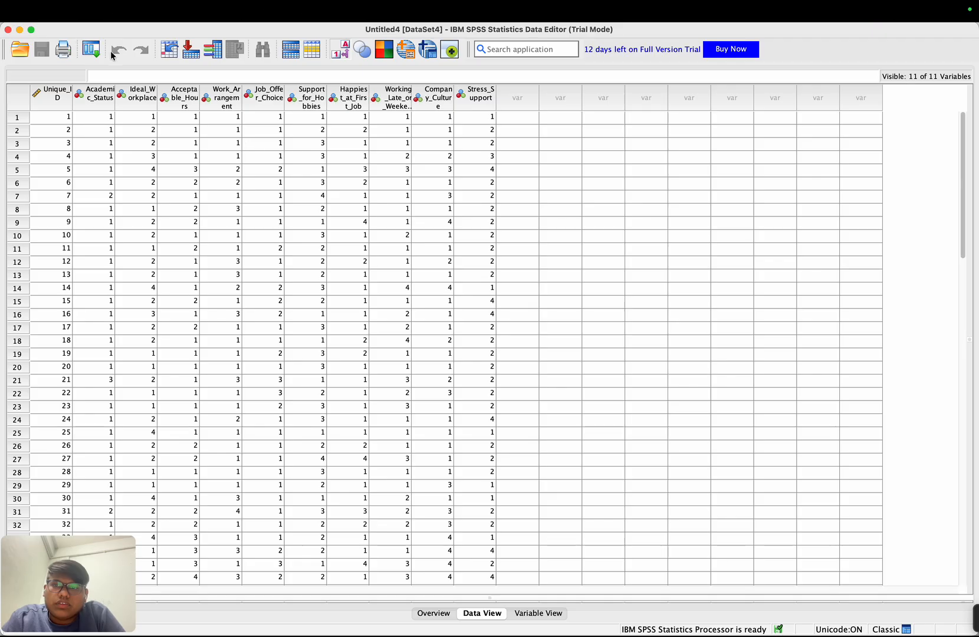
click(283, 13)
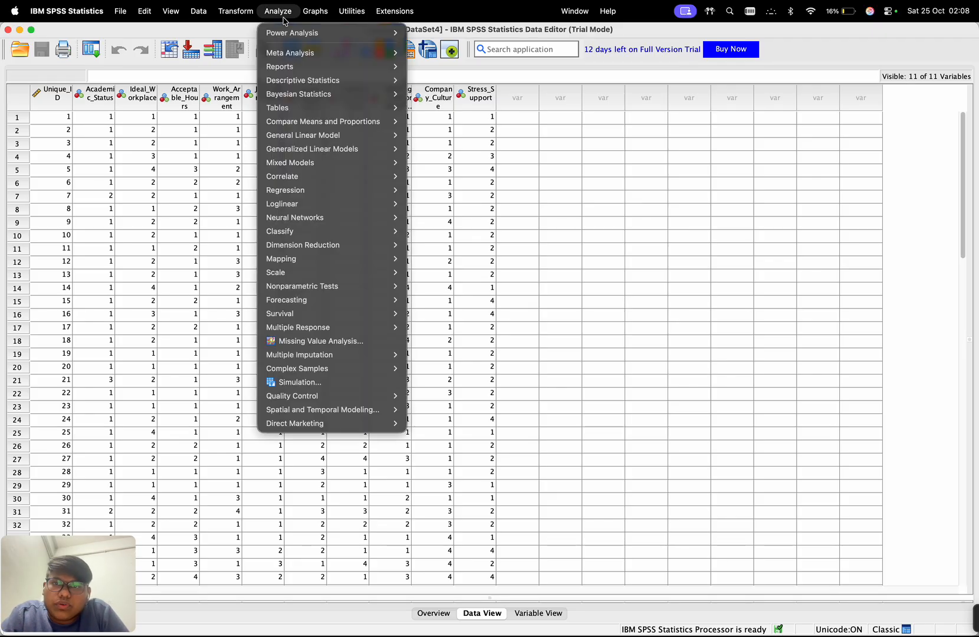
mouse_move(315, 80)
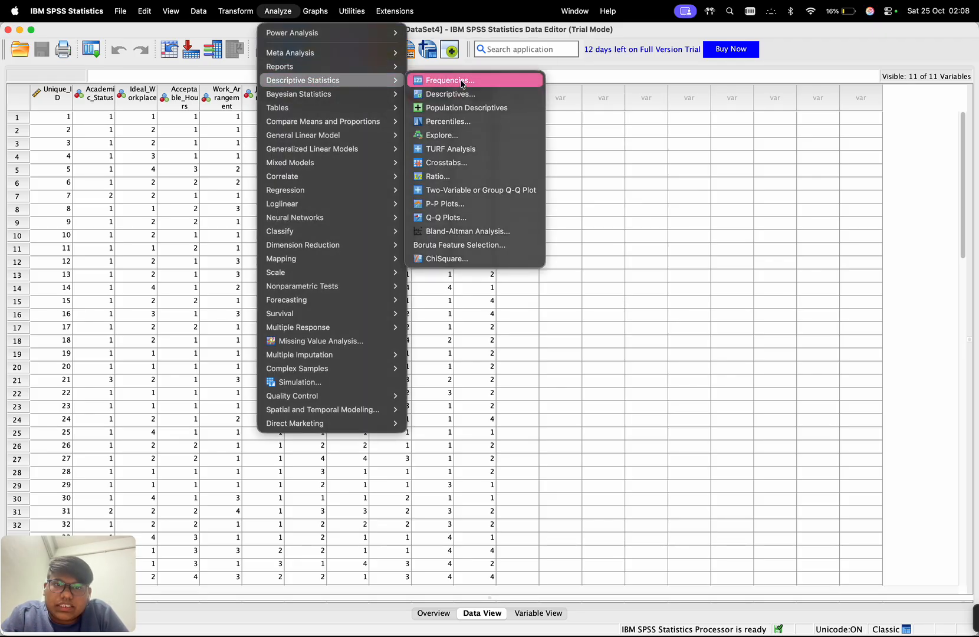
click(460, 81)
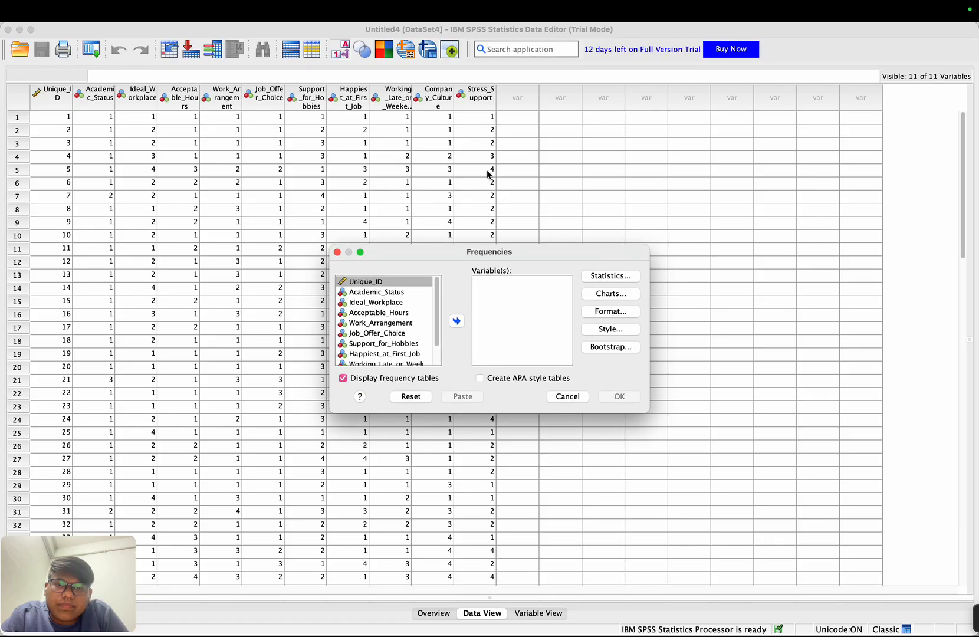
click(362, 293)
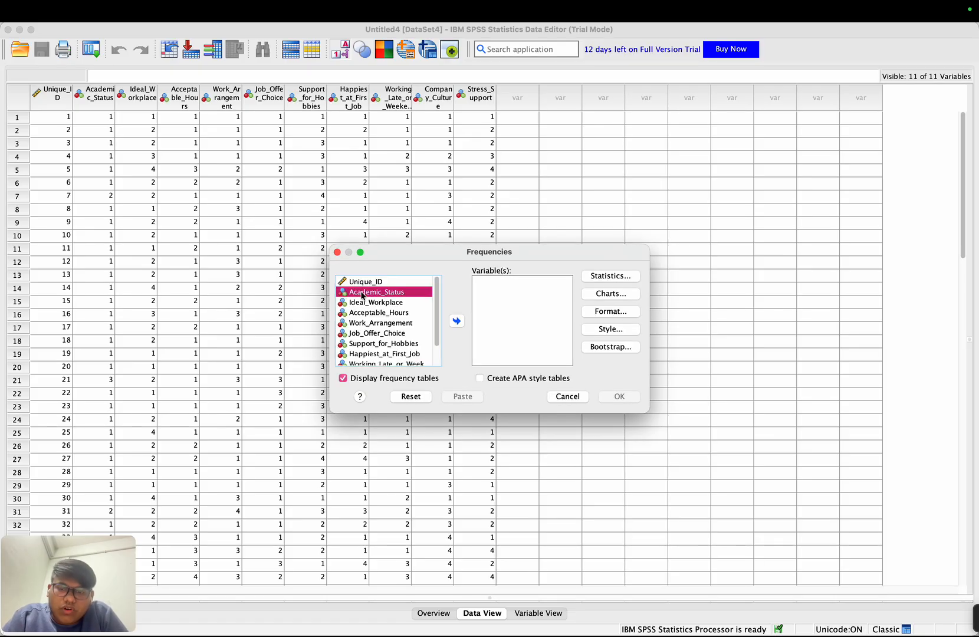
shift+click(388, 363)
scroll(388, 347, down, 2)
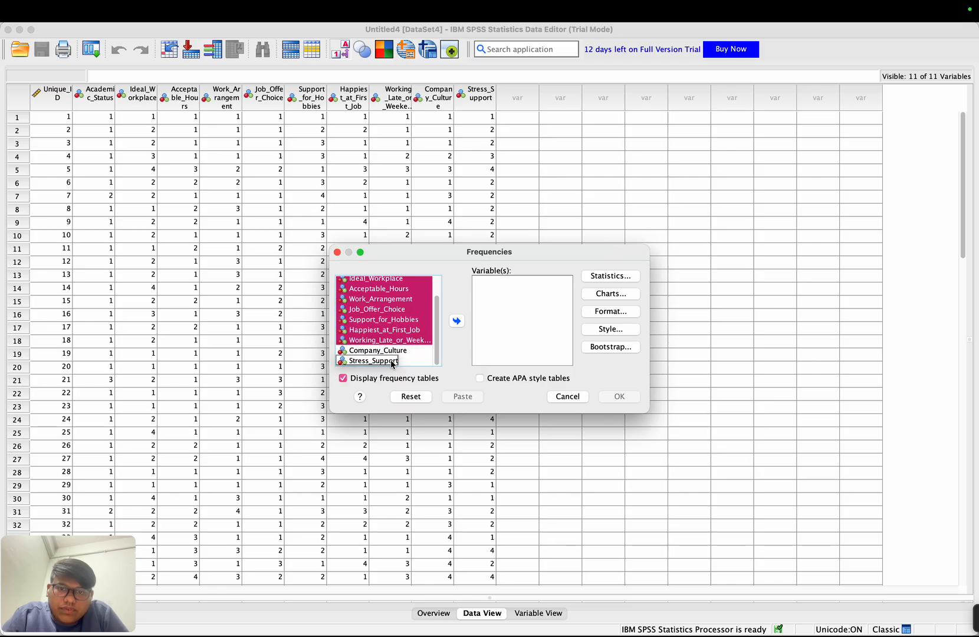
shift+click(417, 364)
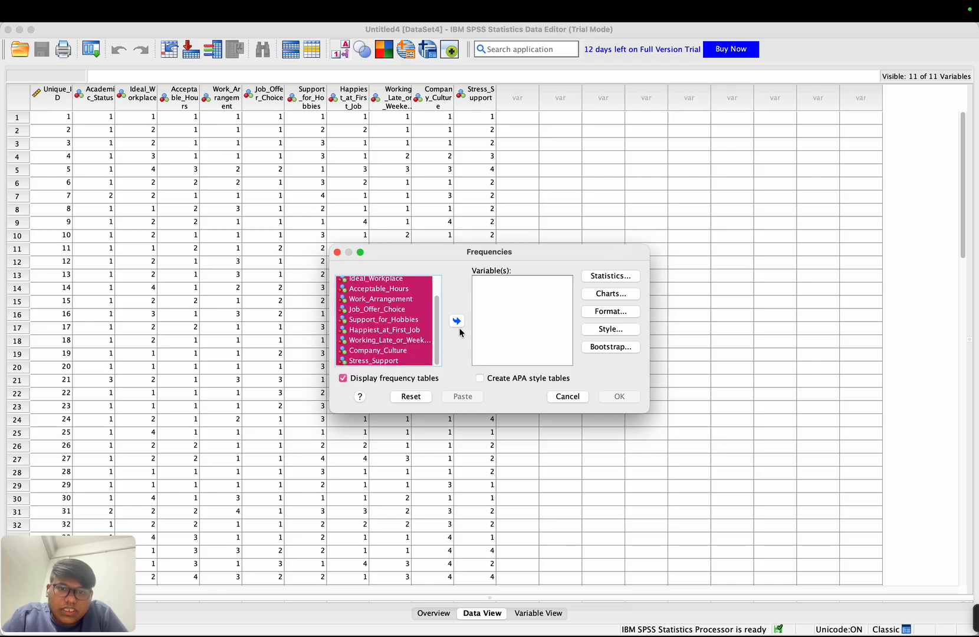
click(458, 321)
- Request standard deviation, variance, minimum, maximum, S.E. mean, mean, median, skewness and kurtosis, and run the Frequencies analysis
click(611, 276)
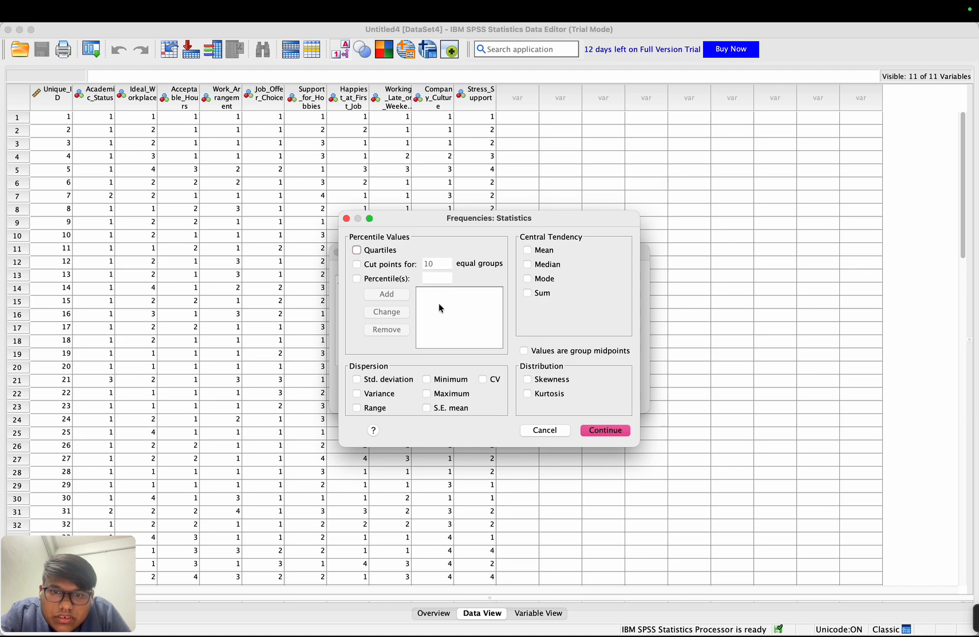
click(367, 380)
click(366, 394)
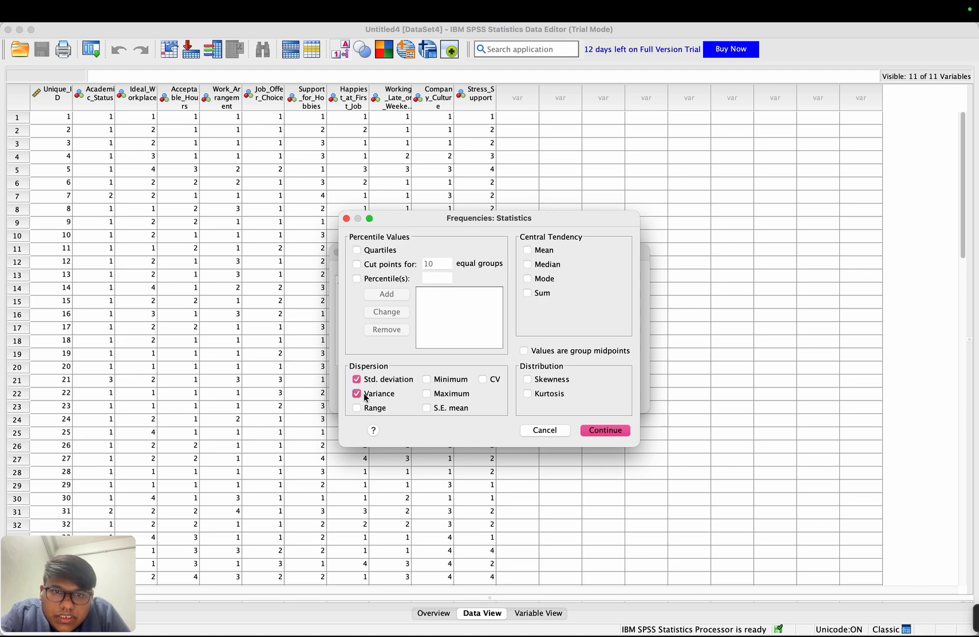
click(540, 251)
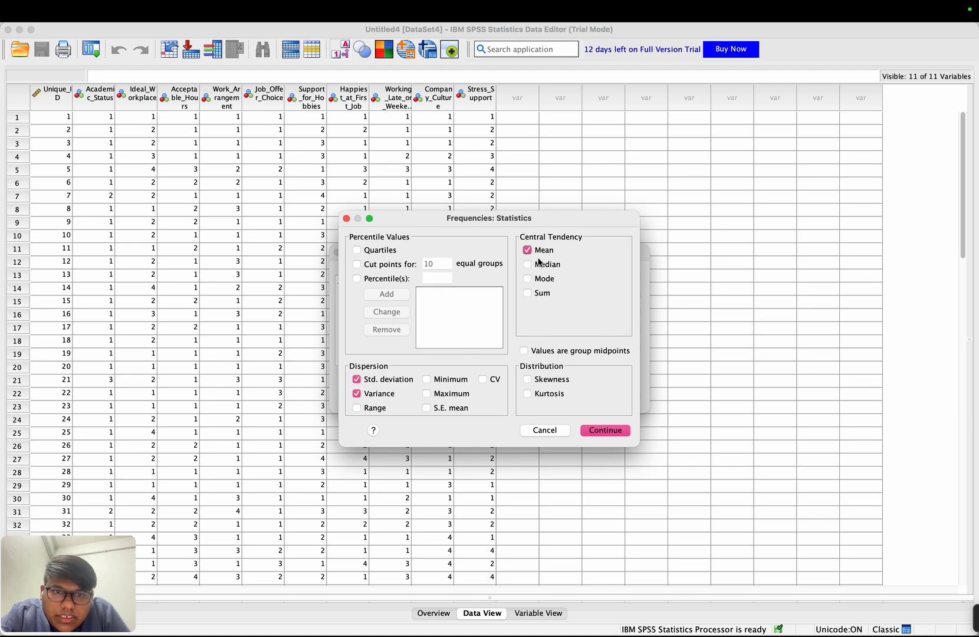
click(538, 266)
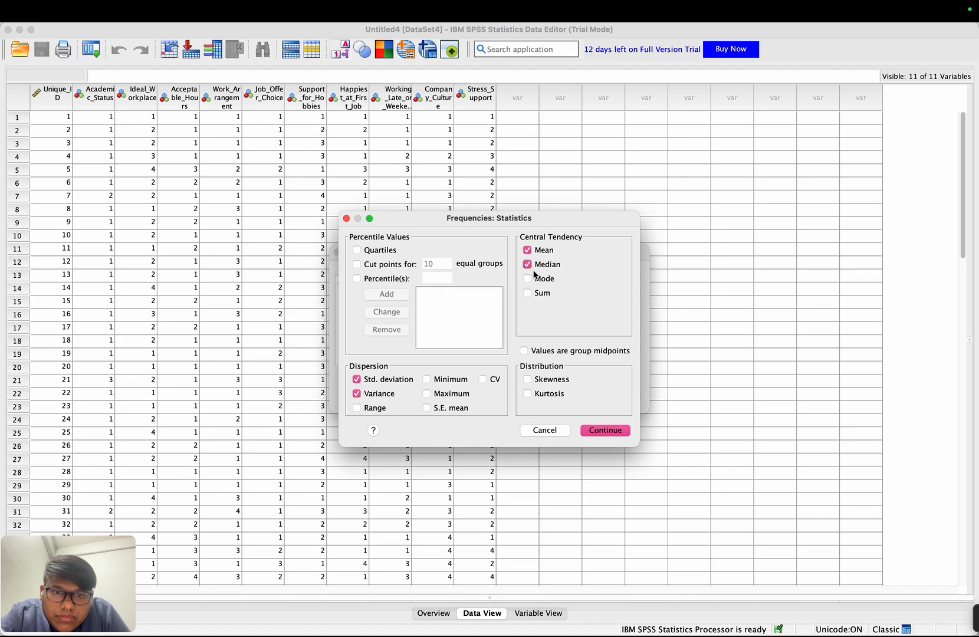
click(530, 379)
click(530, 394)
click(435, 407)
click(428, 394)
click(426, 379)
click(602, 431)
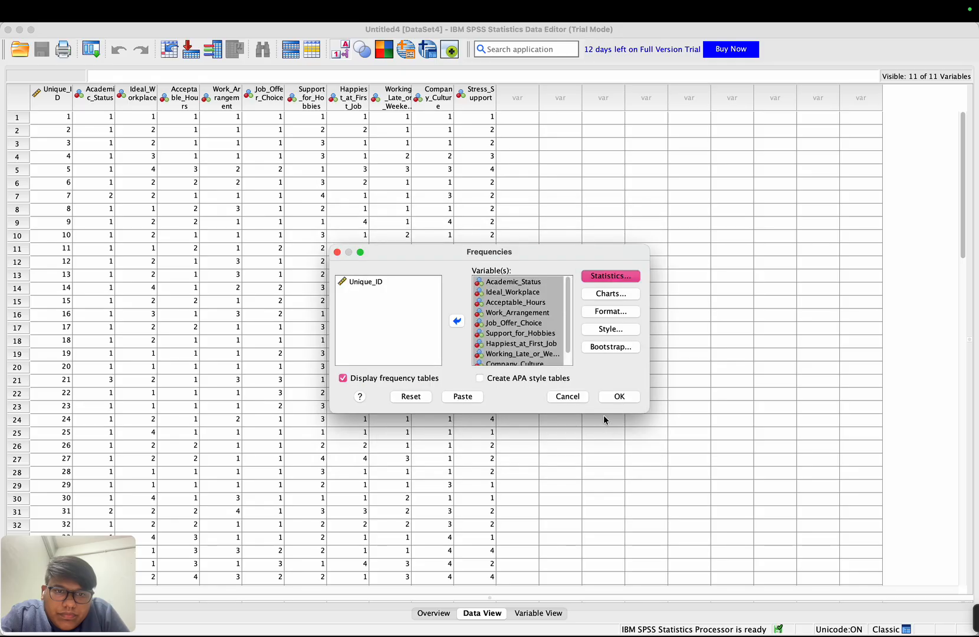
click(620, 396)
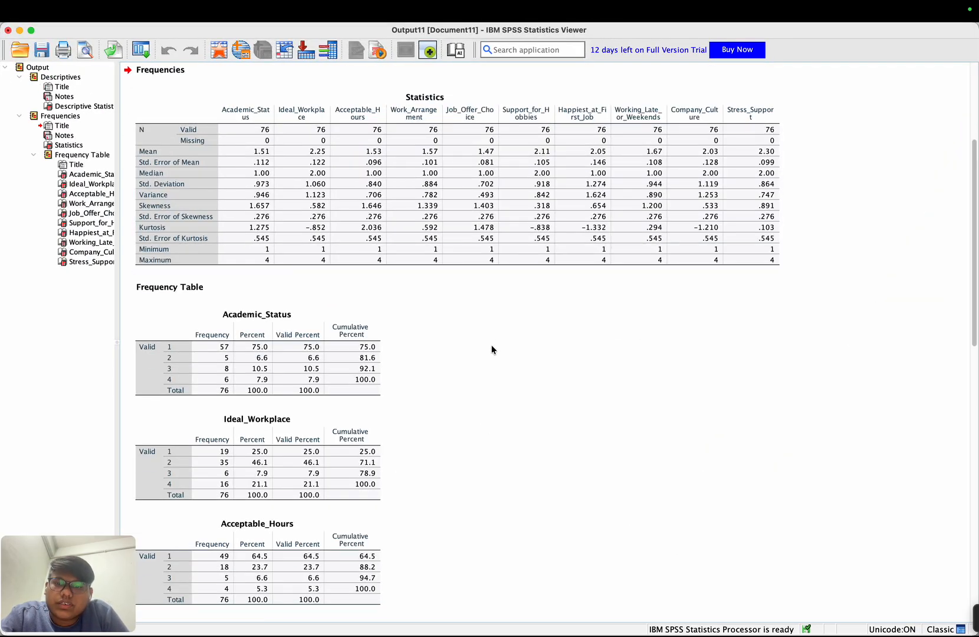
- Review the Frequencies statistics table and the frequency tables from Academic_Status to Stress_Support in the output
scroll(492, 349, down, 8)
scroll(492, 349, up, 15)
scroll(492, 349, down, 6)
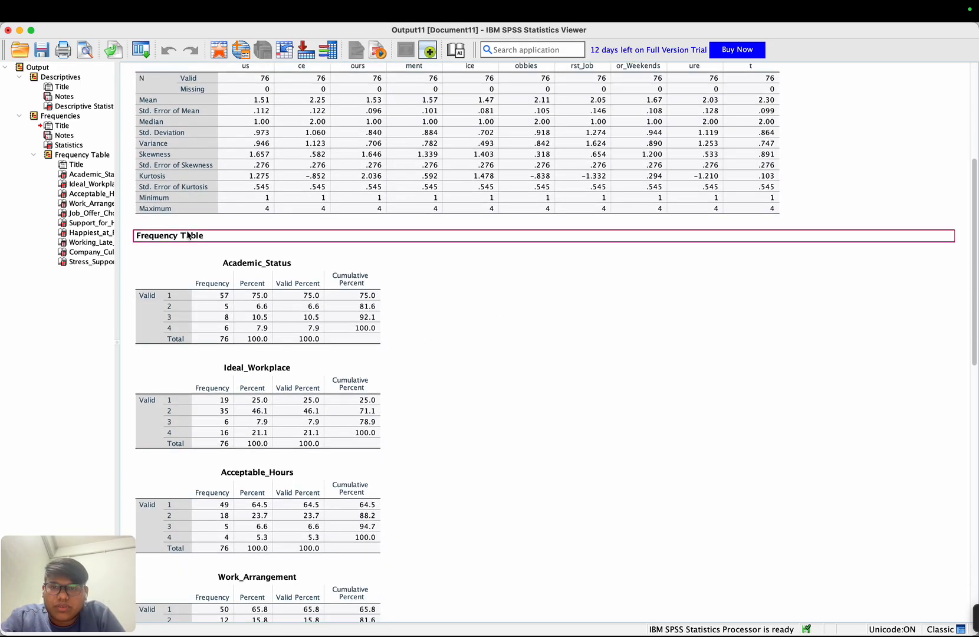
scroll(230, 365, down, 11)
scroll(230, 362, down, 4)
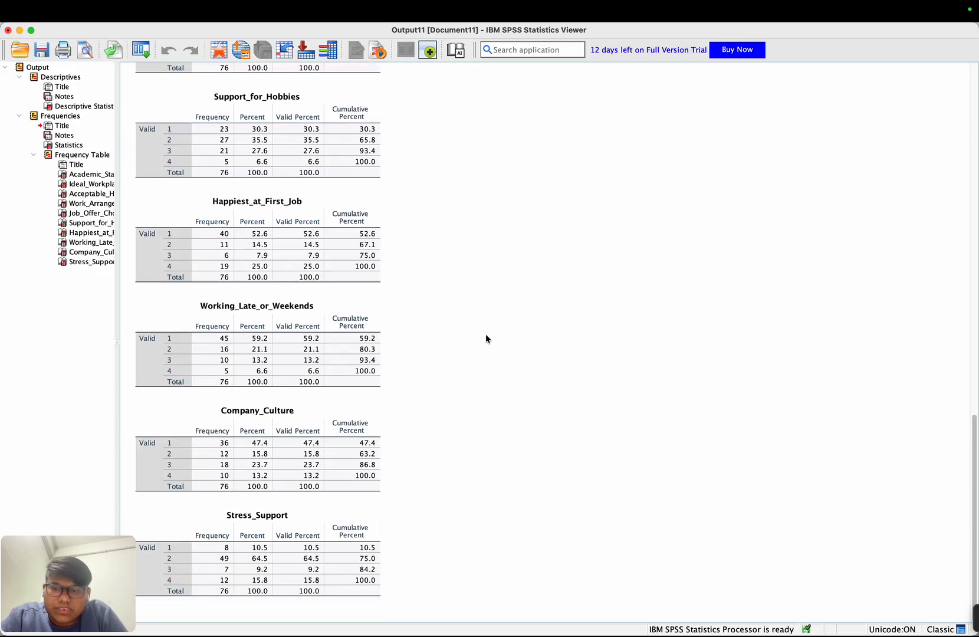
scroll(486, 339, up, 20)
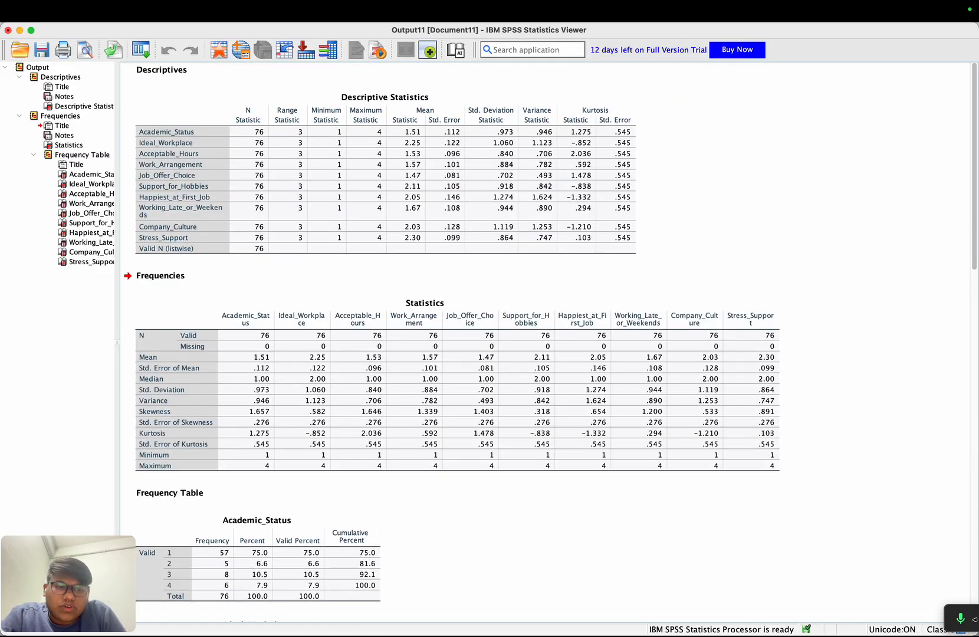
mouse_move(974, 613)
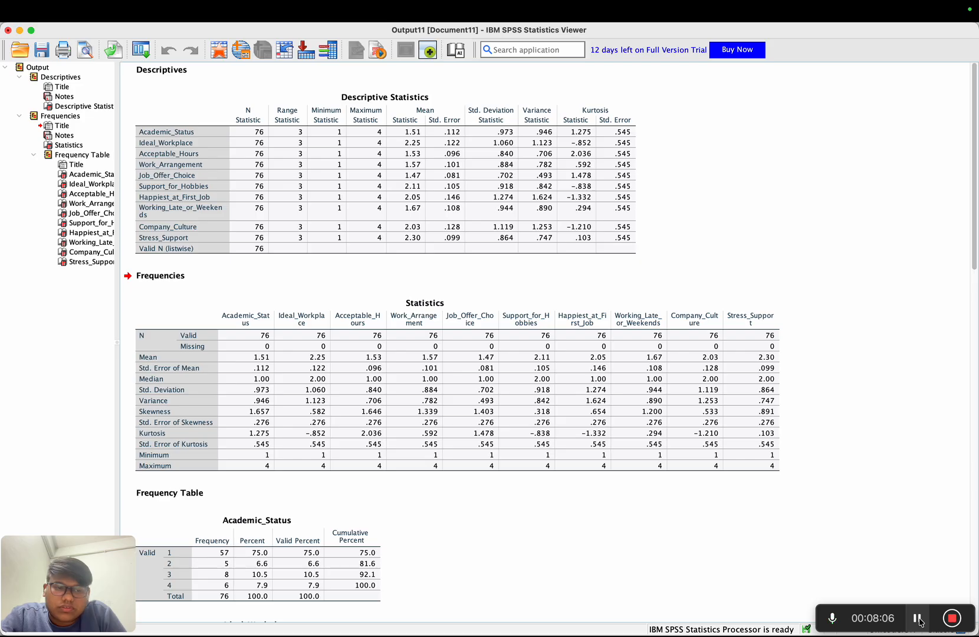
click(918, 618)
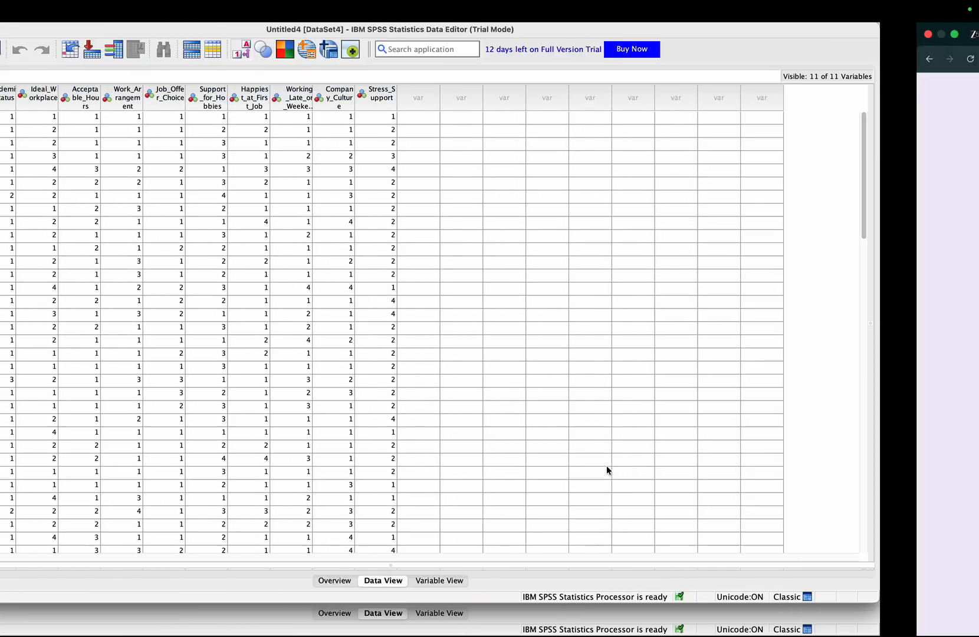
- Open the Bivariate Correlations analysis and add all variables from Academic_Status through Stress_Support
mouse_move(388, 2)
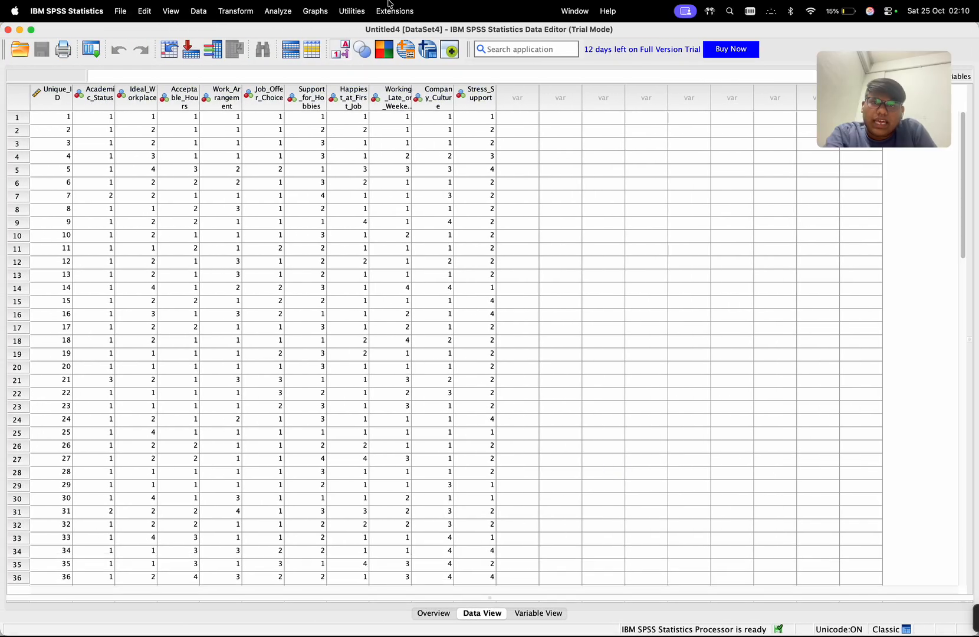
click(273, 11)
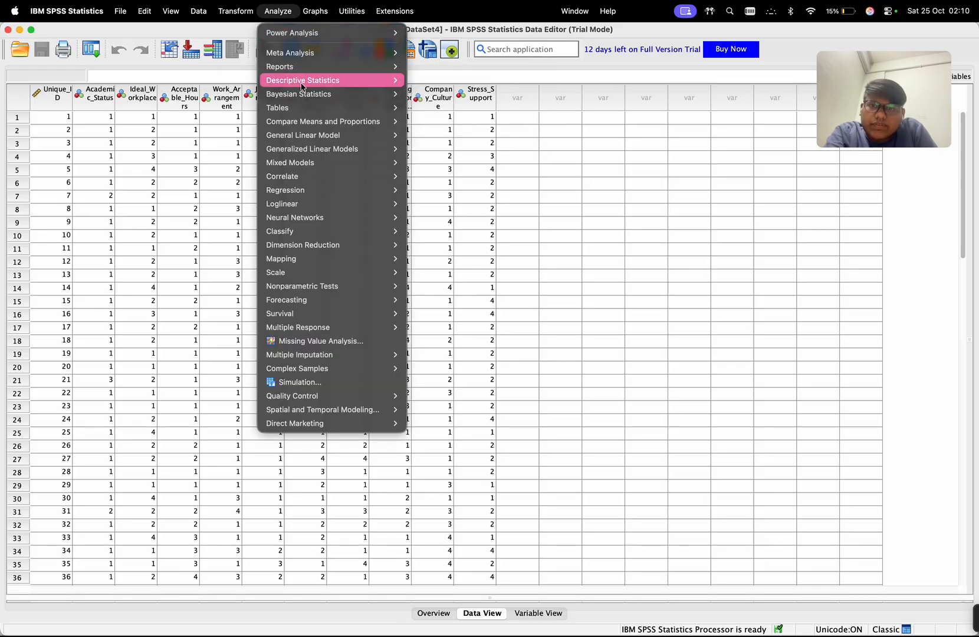
mouse_move(317, 181)
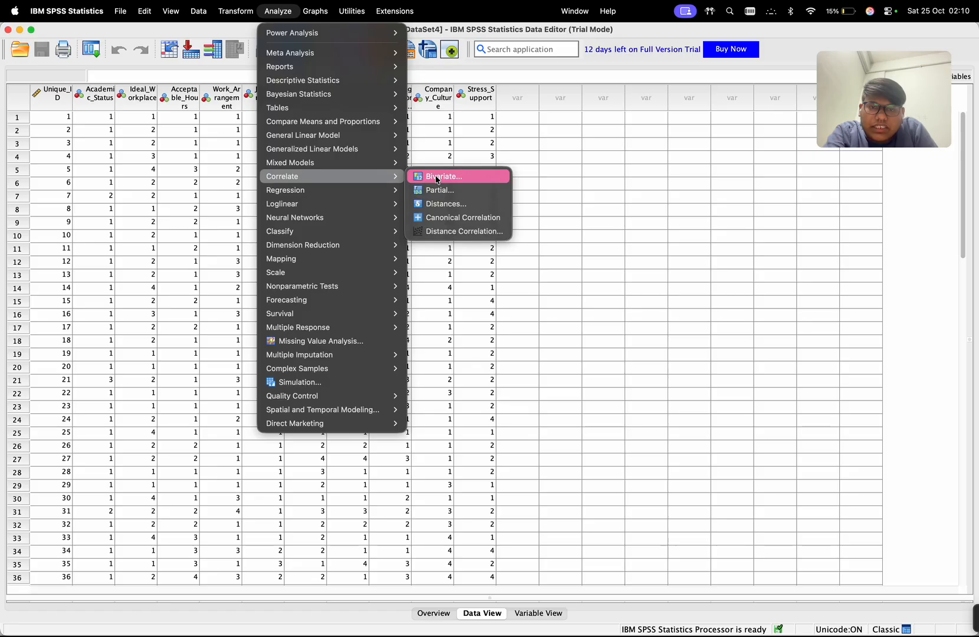
click(436, 178)
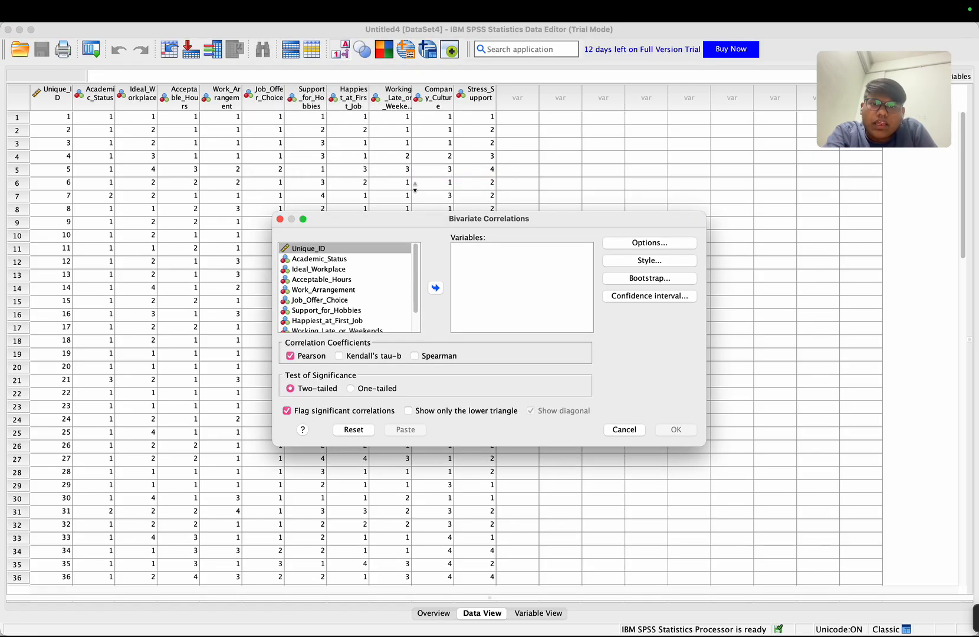
click(339, 263)
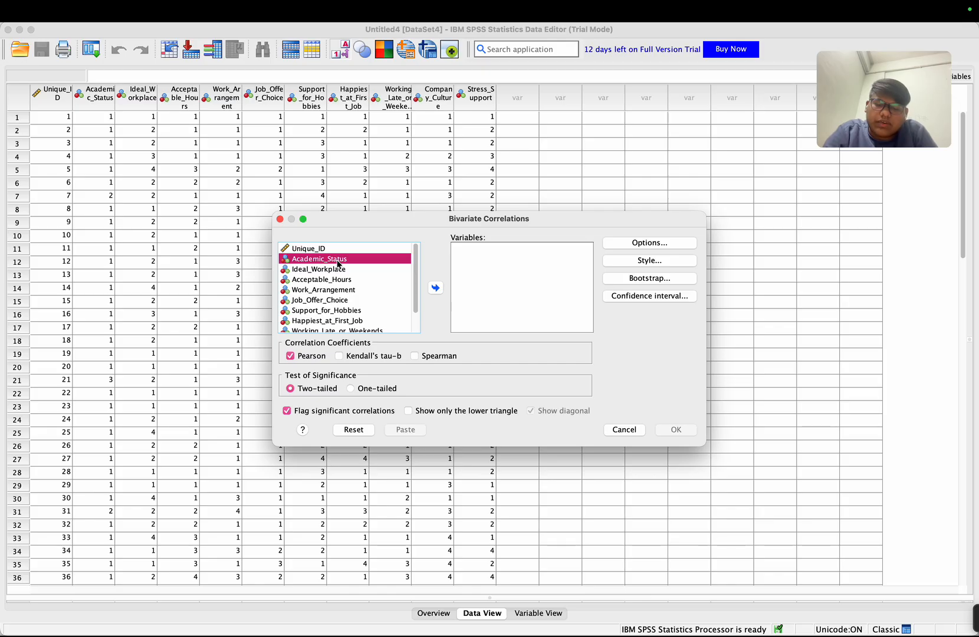
shift+click(354, 328)
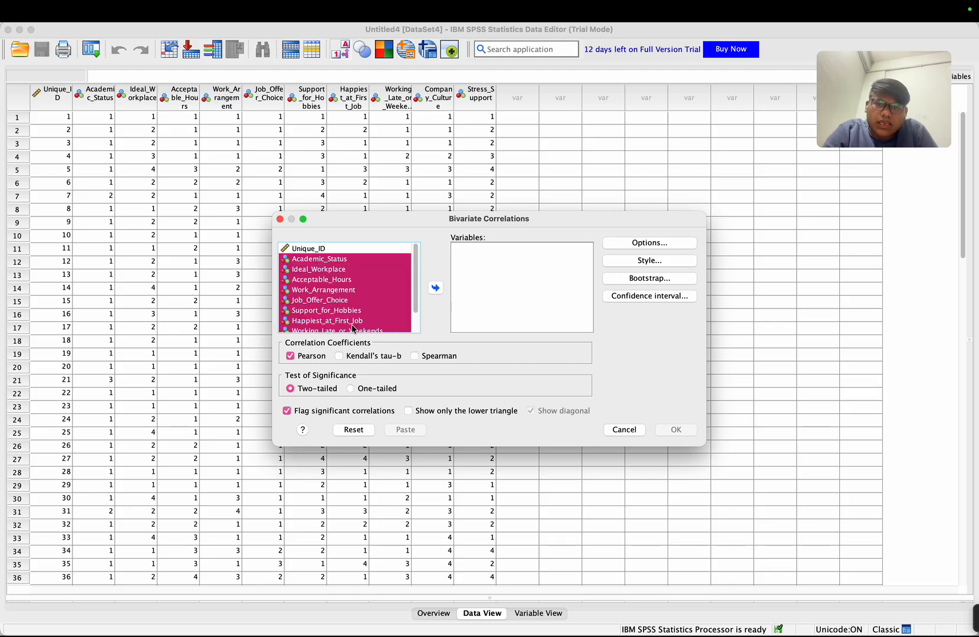
scroll(350, 311, down, 3)
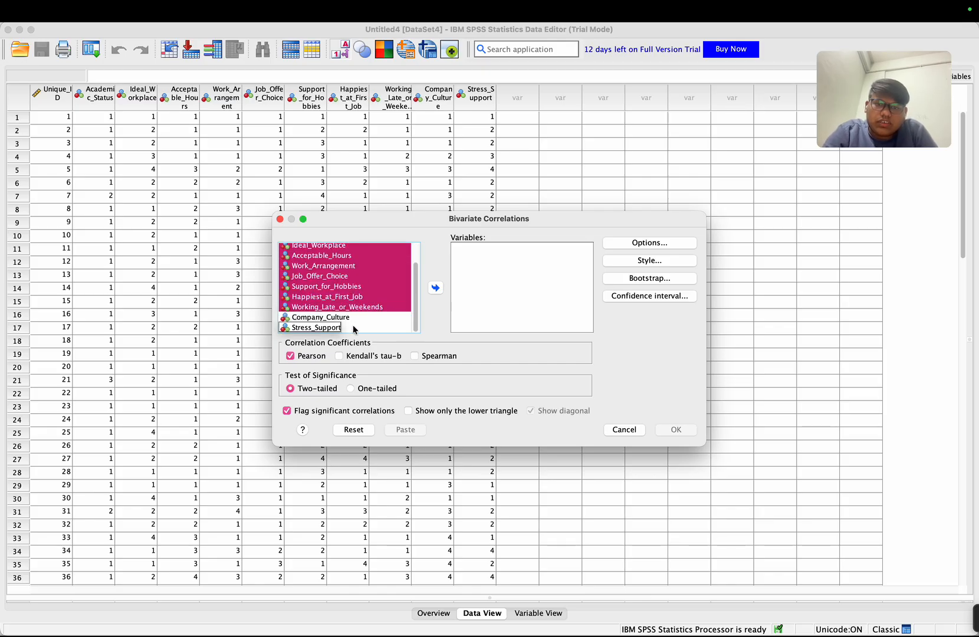
shift+click(377, 329)
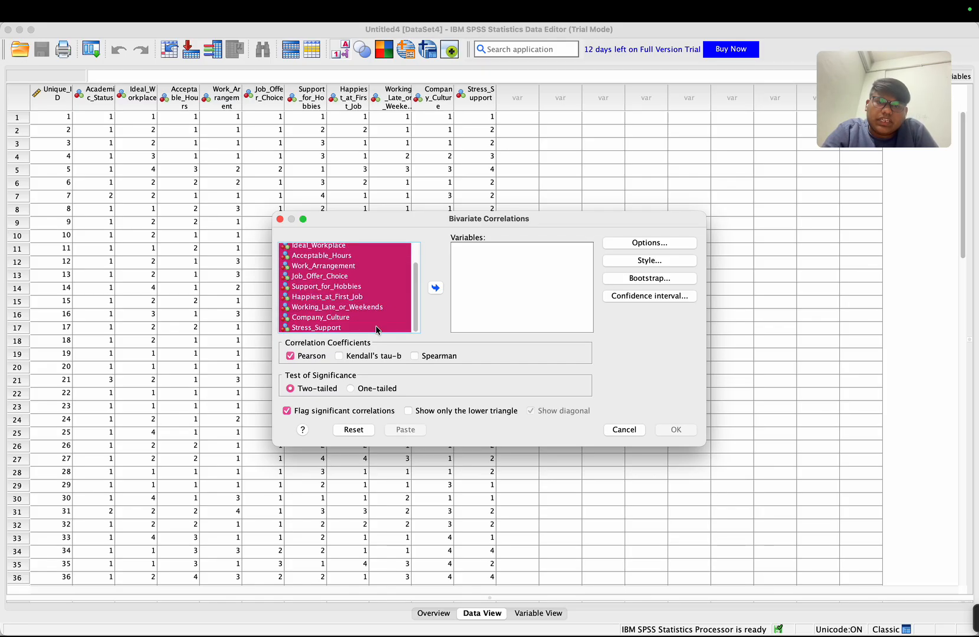
click(436, 289)
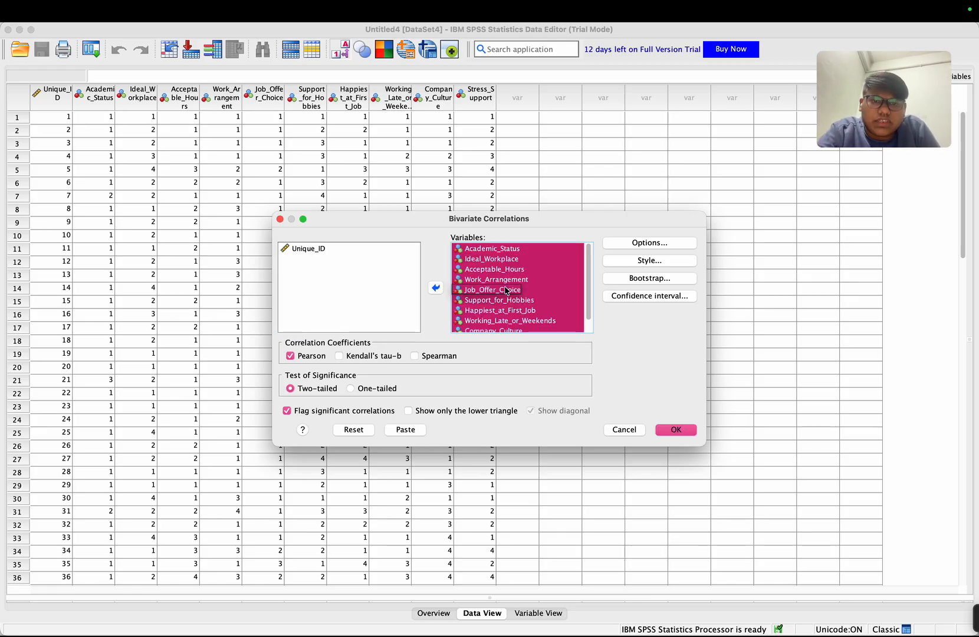
- Keep the default correlation options, add Kendall's tau-b alongside Pearson, and run the bivariate correlations
click(635, 248)
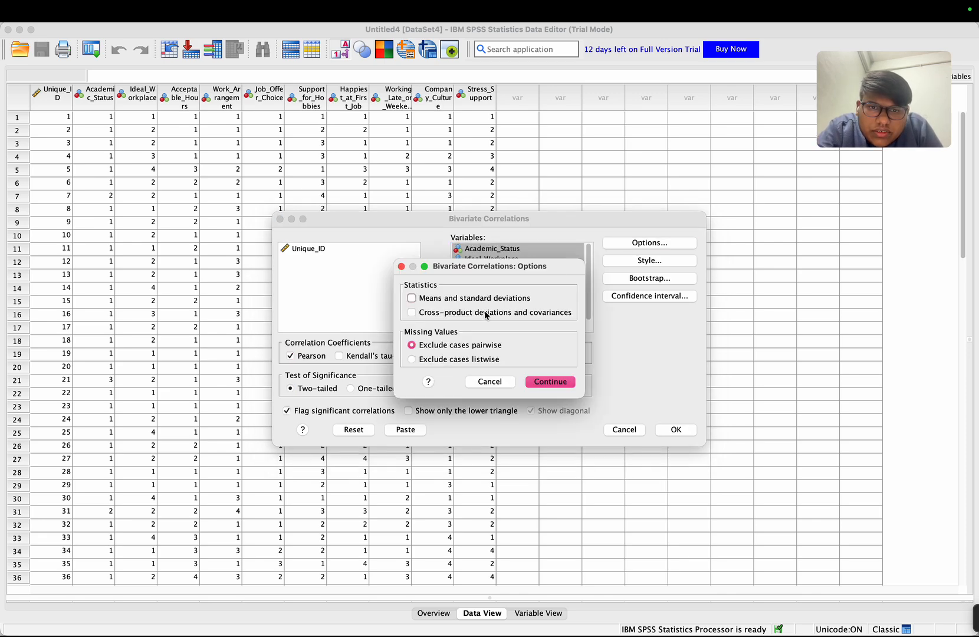
click(401, 266)
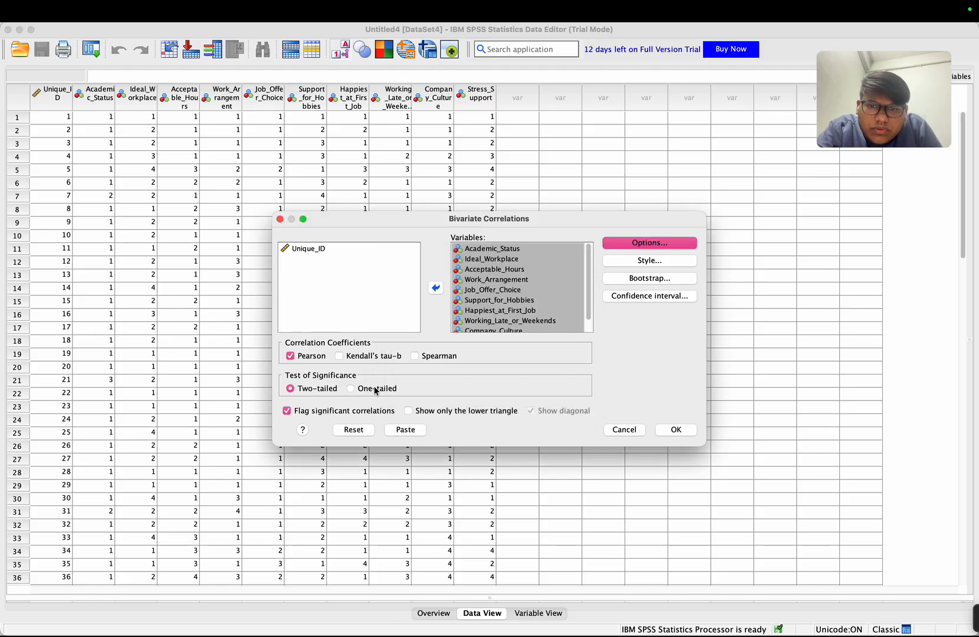
click(339, 356)
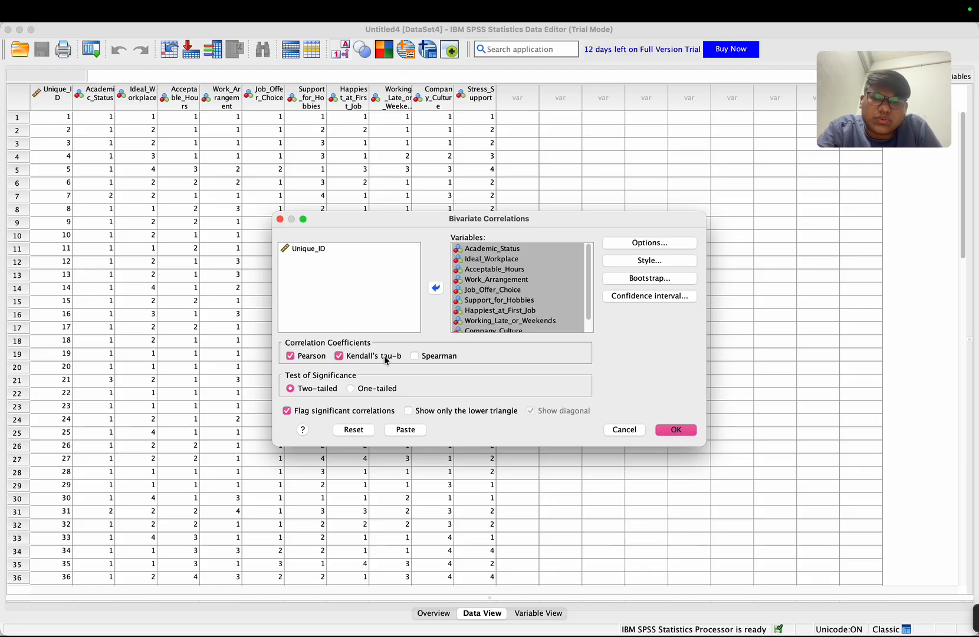
click(676, 430)
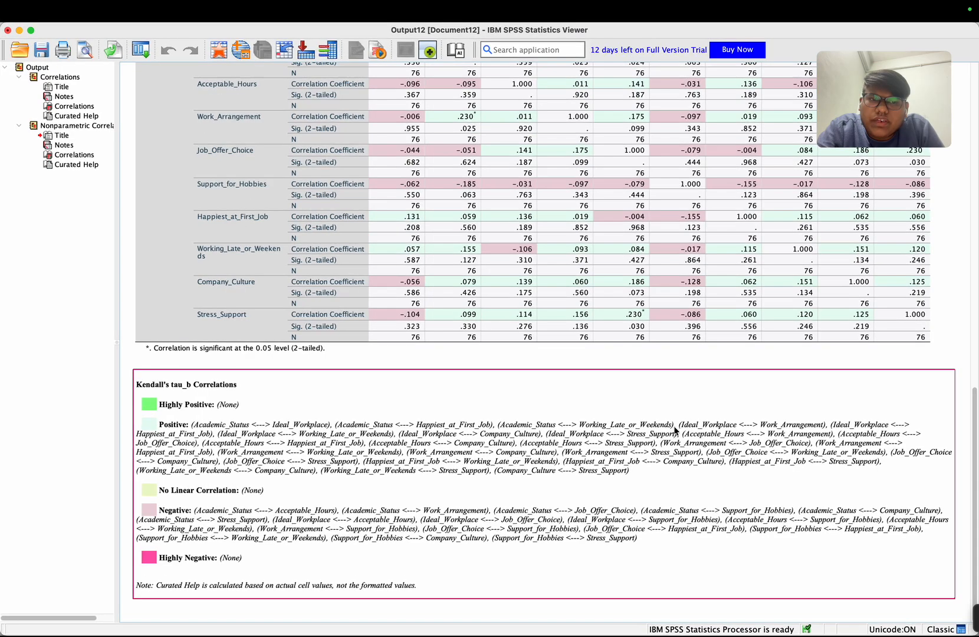
- Examine the Pearson and Kendall's tau_b correlation tables and their curated help summaries in the output
scroll(518, 339, up, 10)
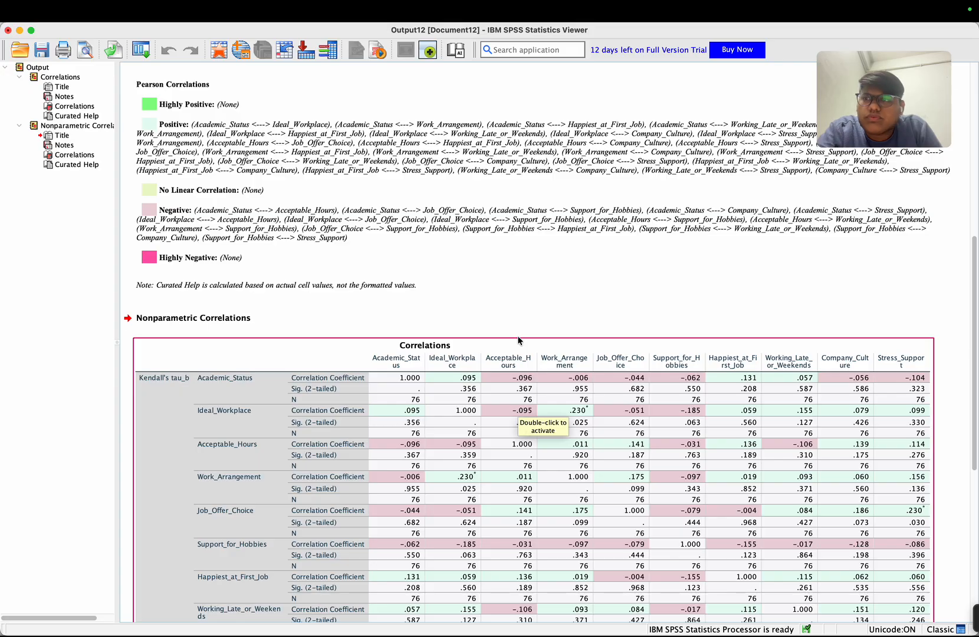
scroll(268, 286, up, 3)
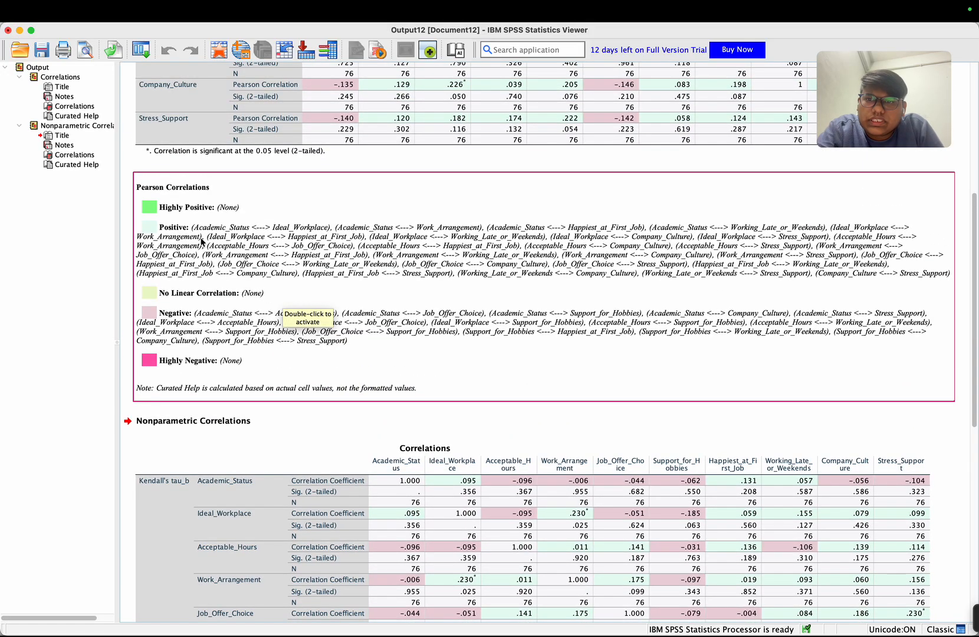
scroll(197, 245, down, 13)
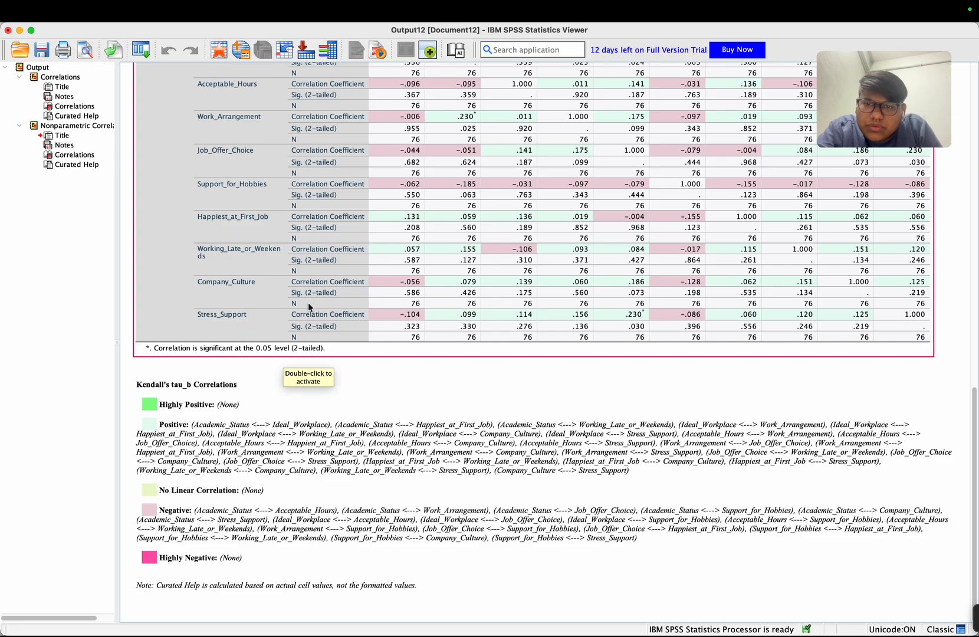
scroll(308, 303, up, 5)
scroll(308, 303, up, 15)
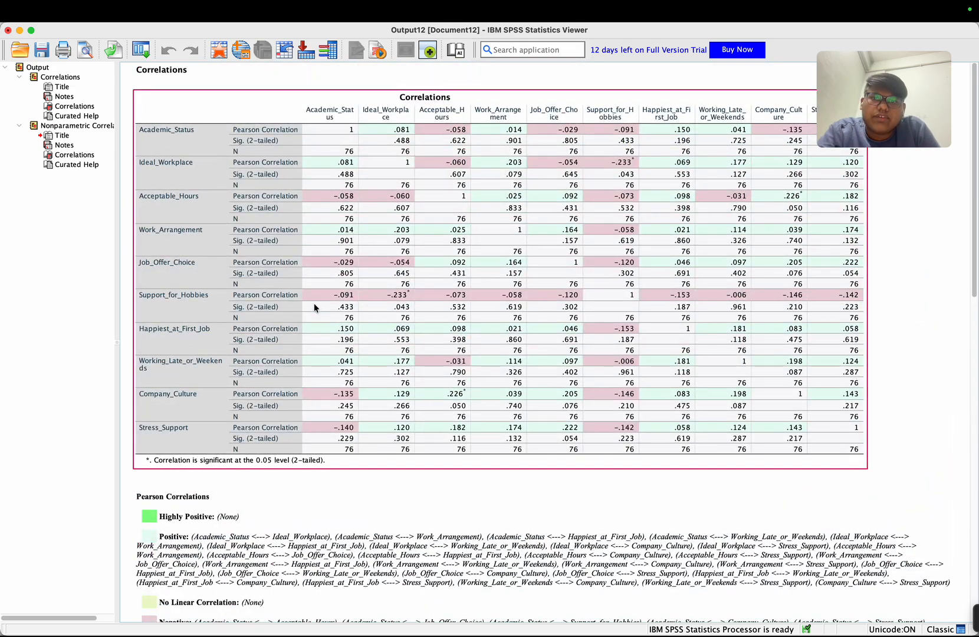
mouse_move(963, 622)
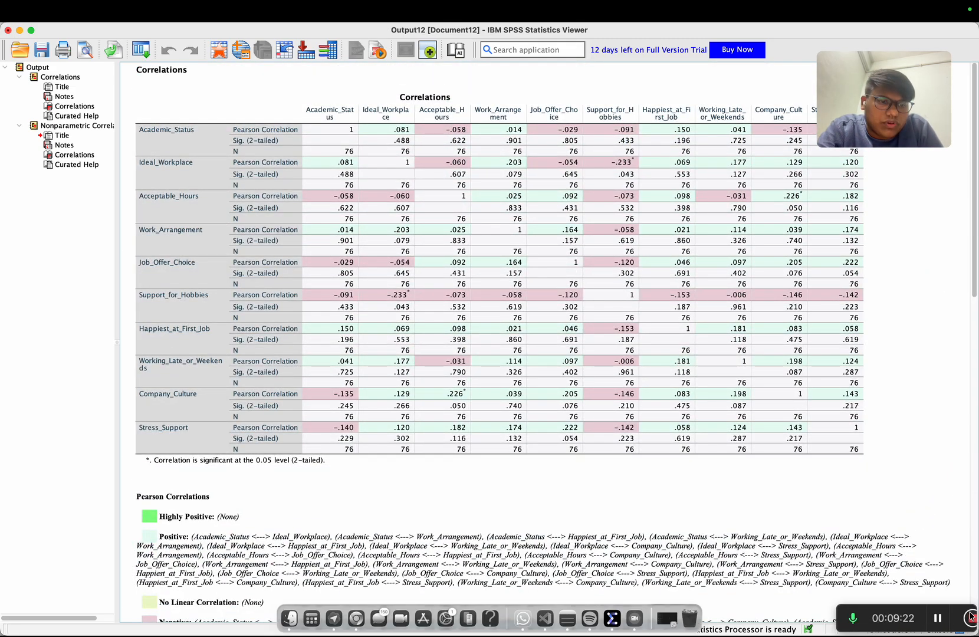
click(912, 622)
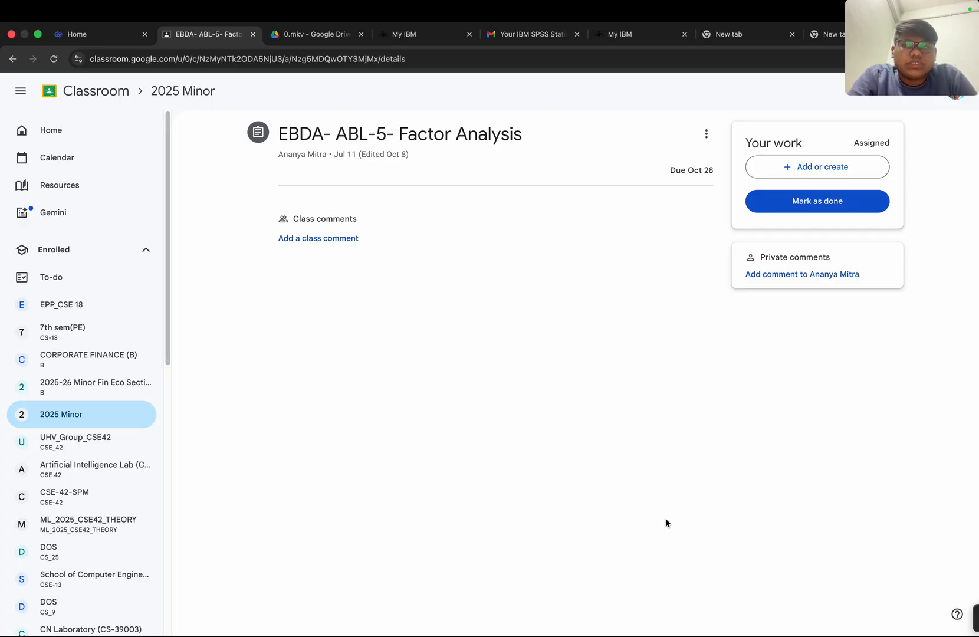
- Switch from the Classroom page to the SPSS data editor and open the Factor Analysis for the survey dataset
key(ctrl+Left)
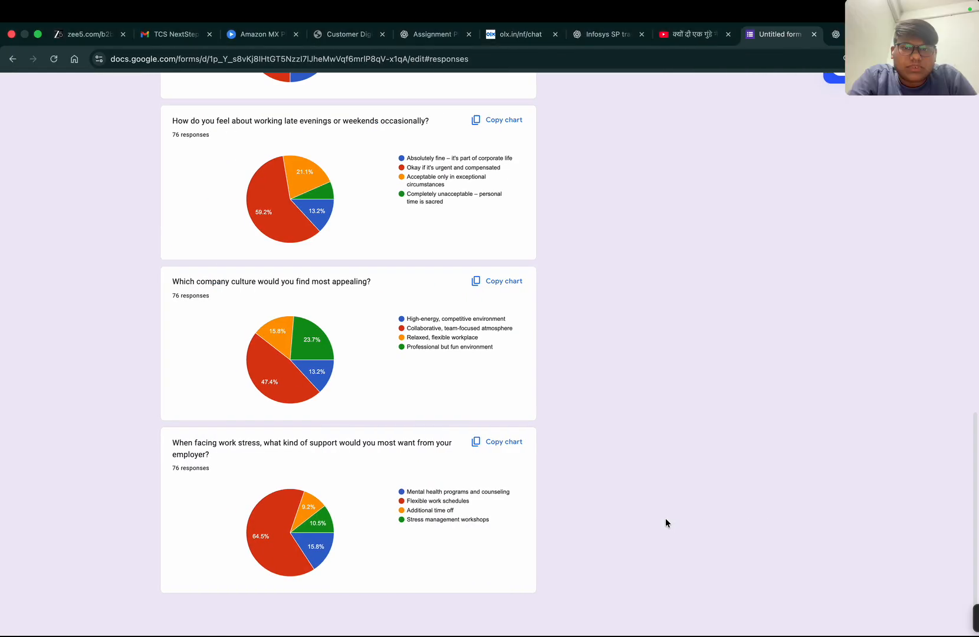
key(ctrl+Left)
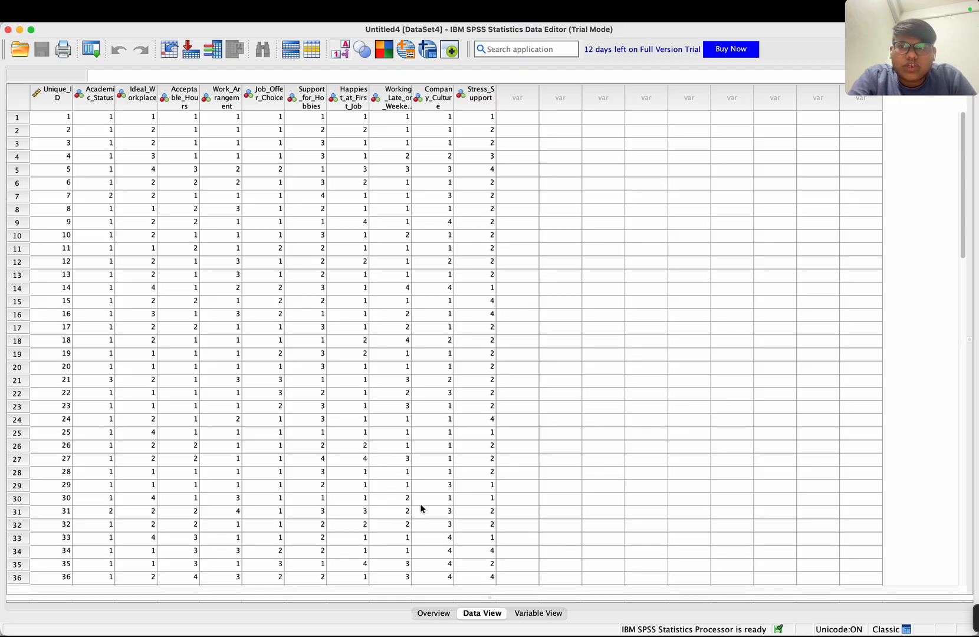
mouse_move(347, 7)
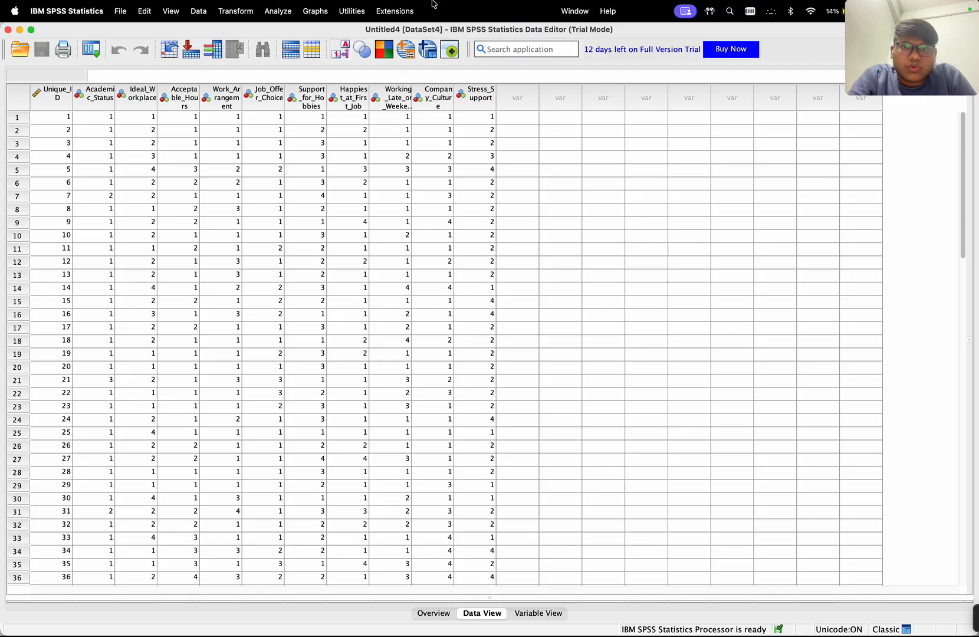
click(277, 11)
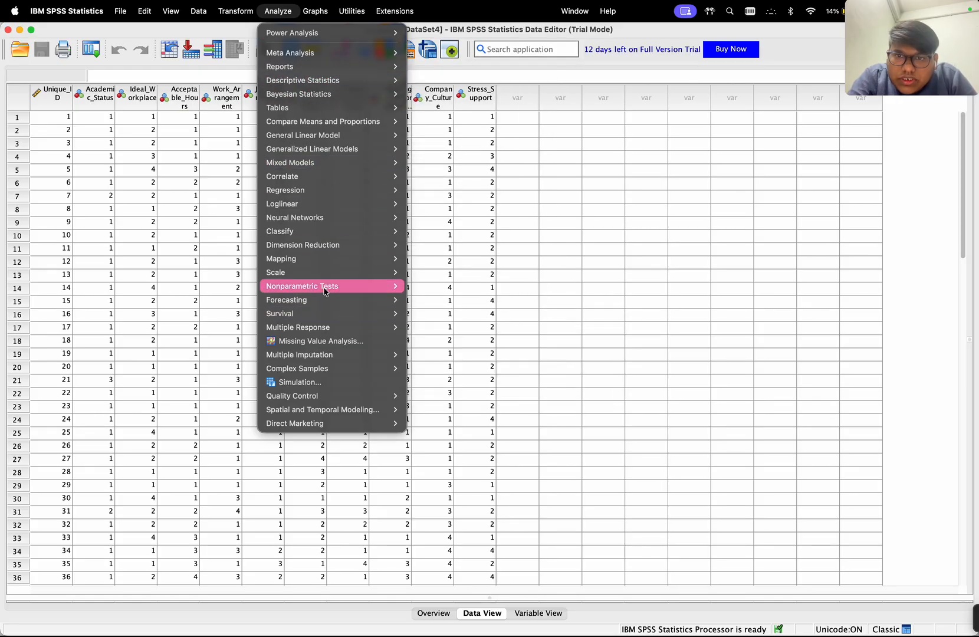
mouse_move(332, 251)
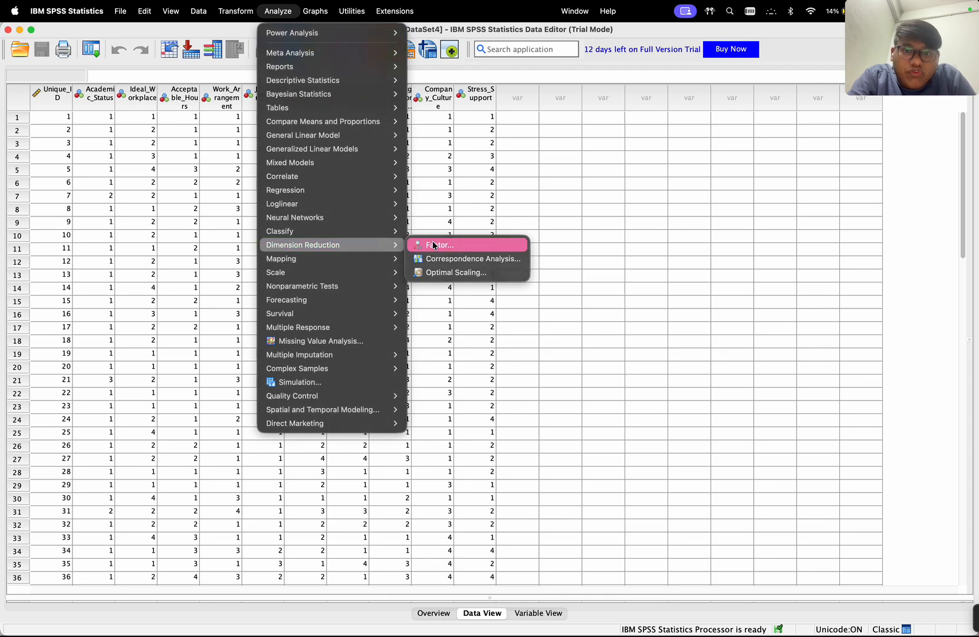
click(434, 245)
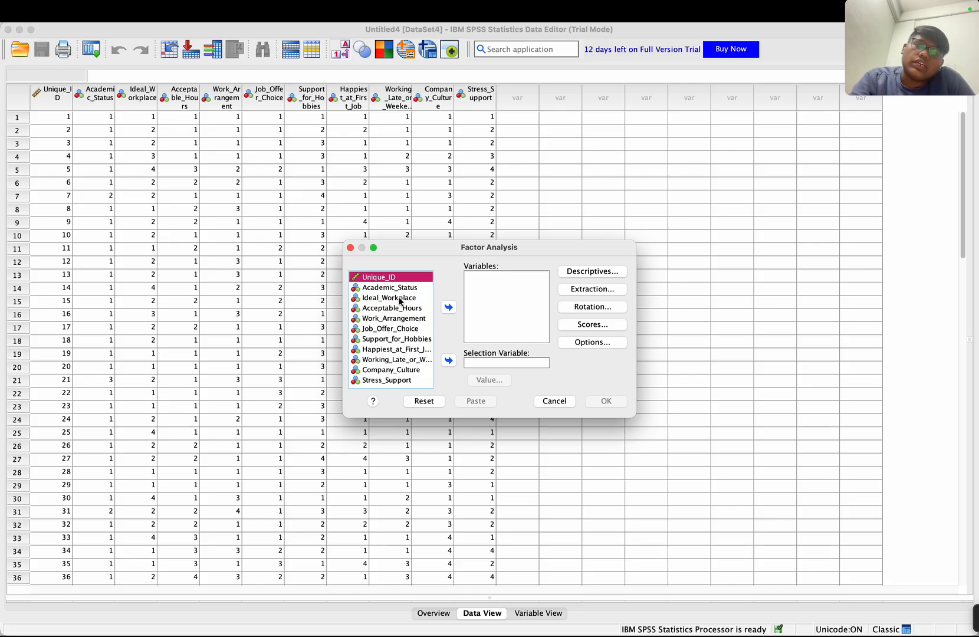
- Add all variables from Academic_Status through Stress_Support to the factor analysis, leaving out Unique_ID
click(397, 288)
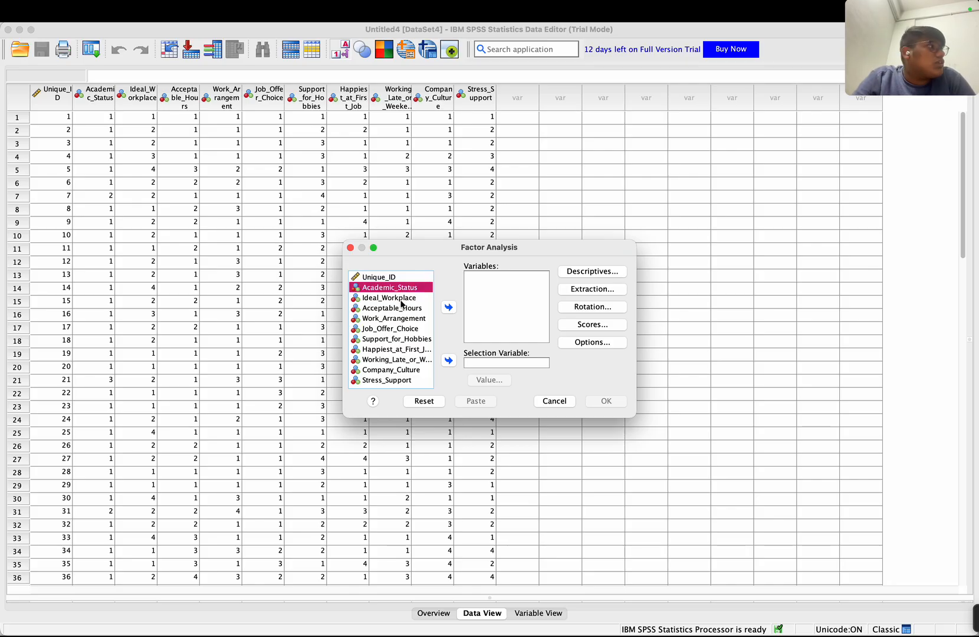
shift+click(400, 298)
shift+click(400, 318)
shift+click(400, 349)
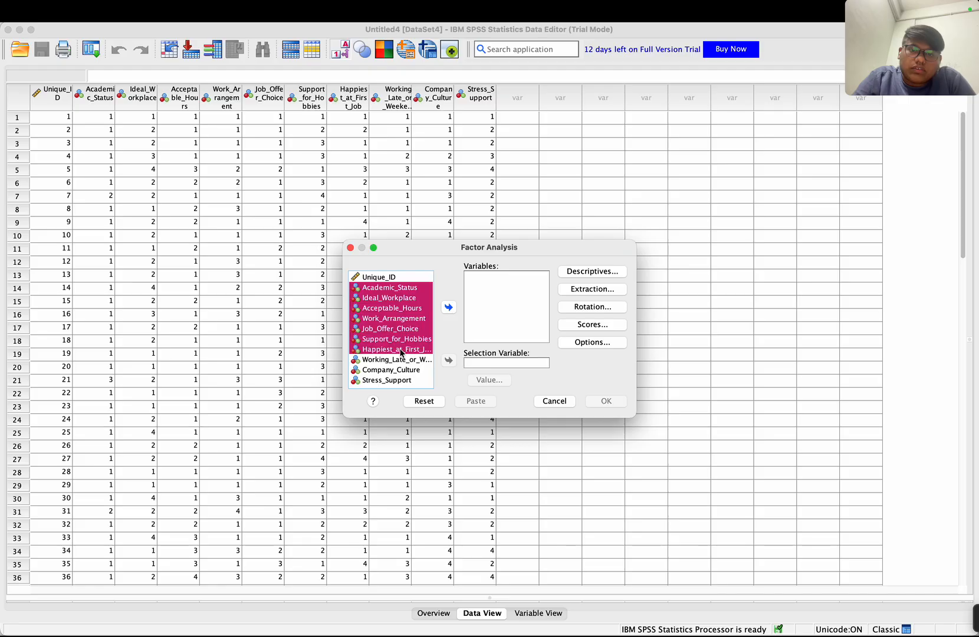
shift+click(406, 379)
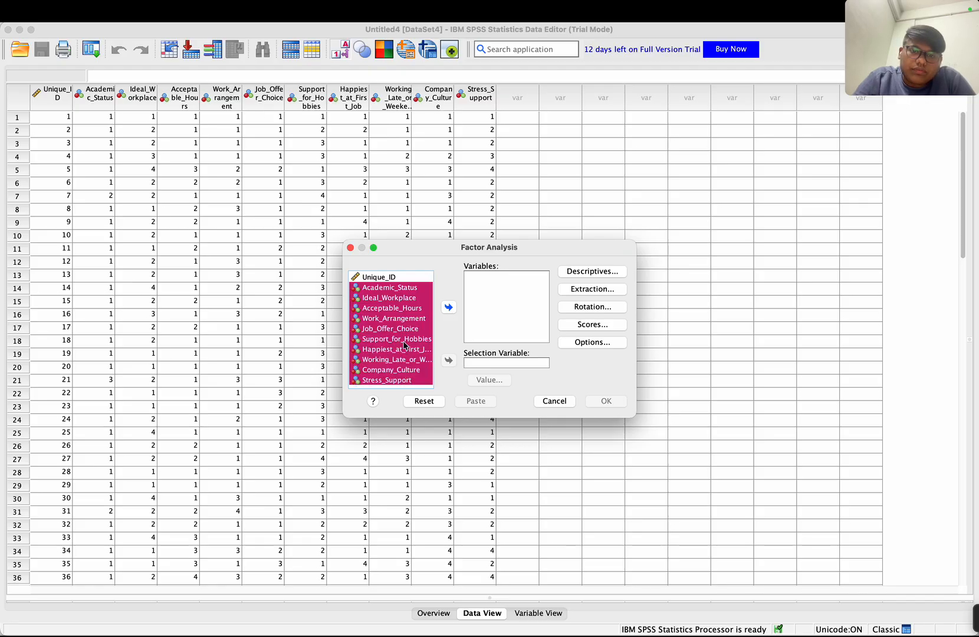
click(448, 307)
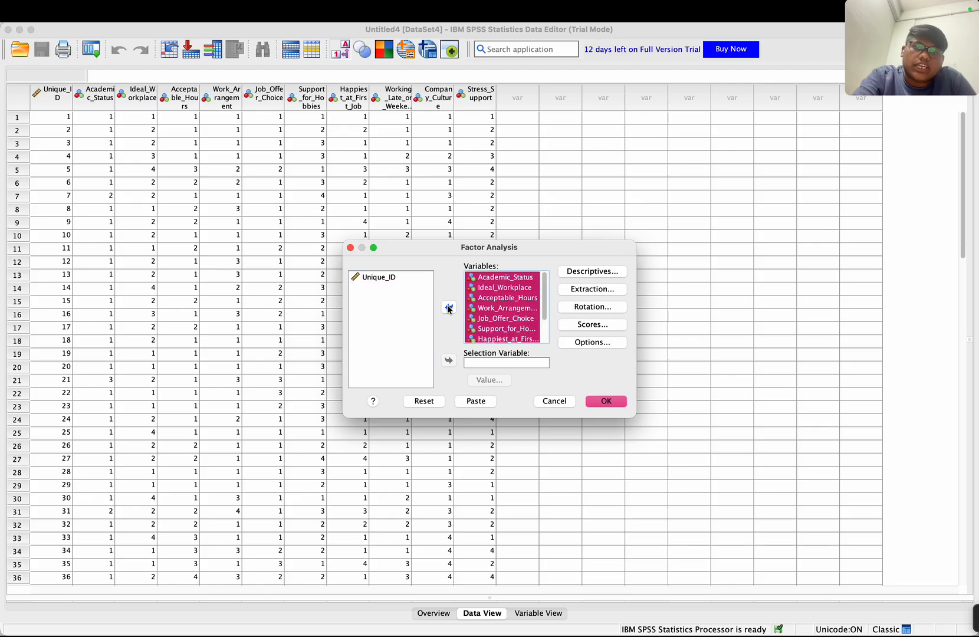
- Enable KMO and Bartlett's test of sphericity in the descriptives and a scree plot in the principal components extraction settings
click(591, 272)
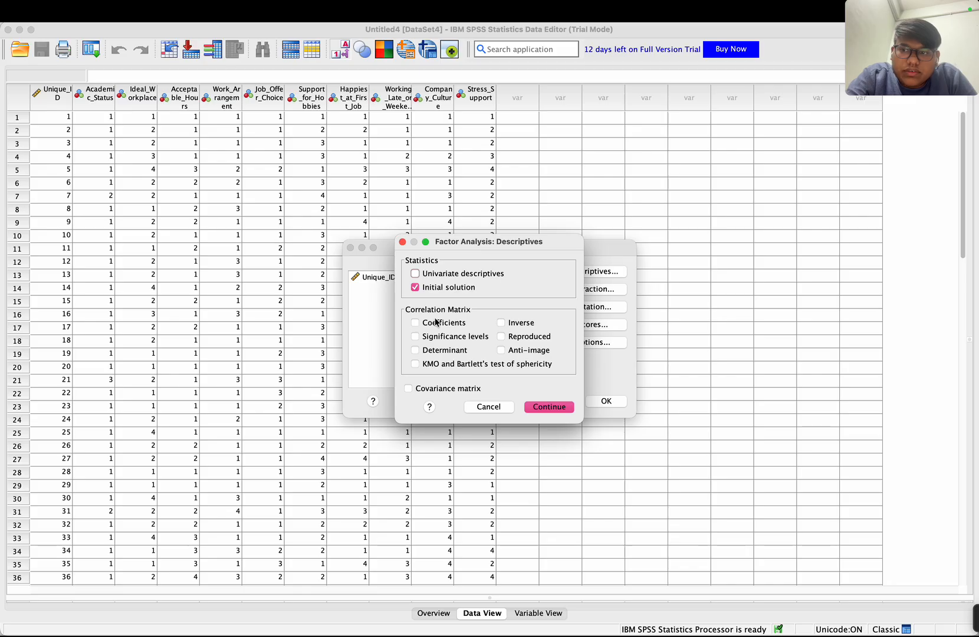
click(415, 363)
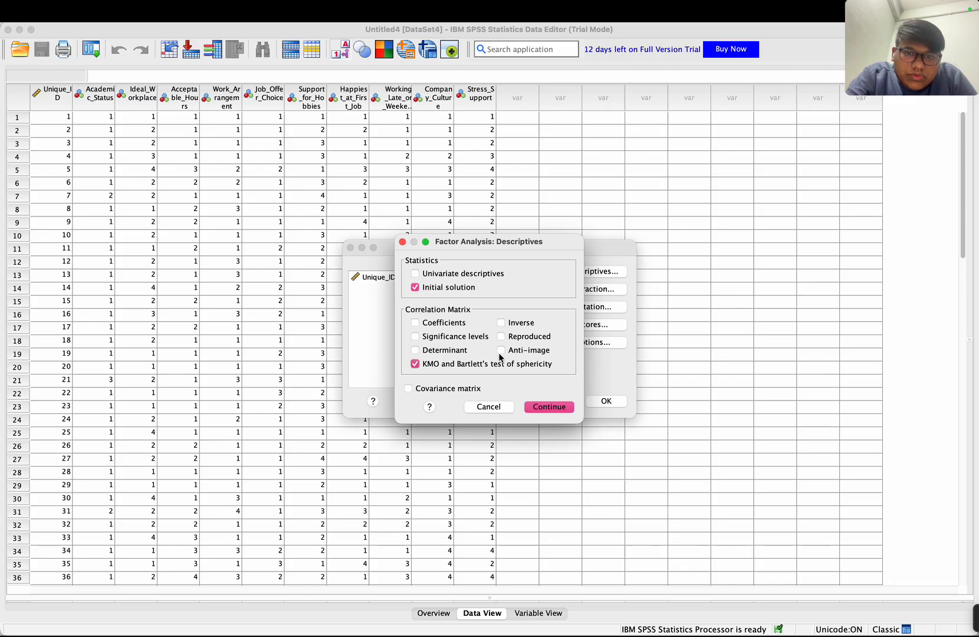
click(539, 406)
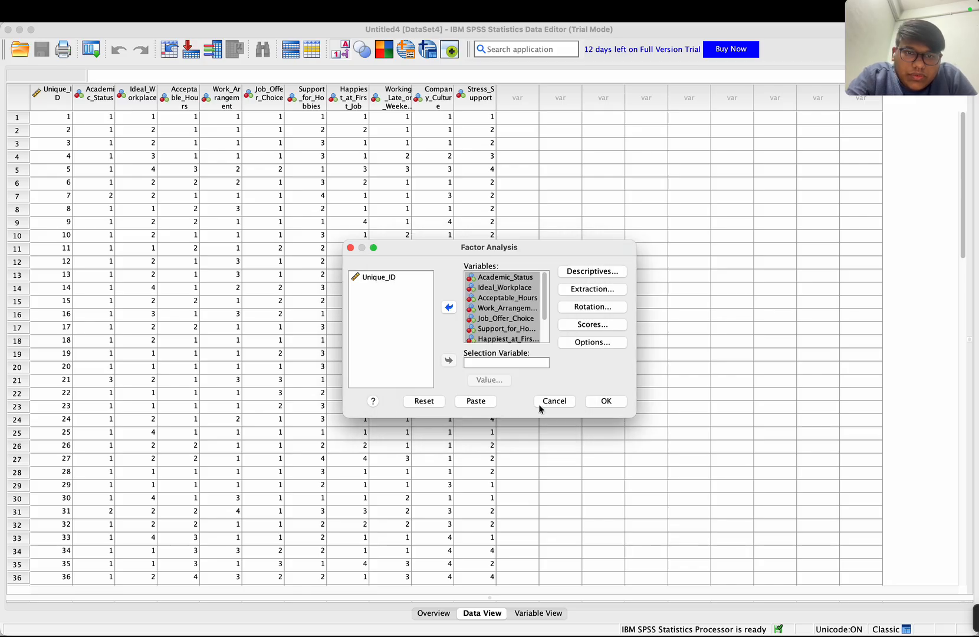
click(592, 289)
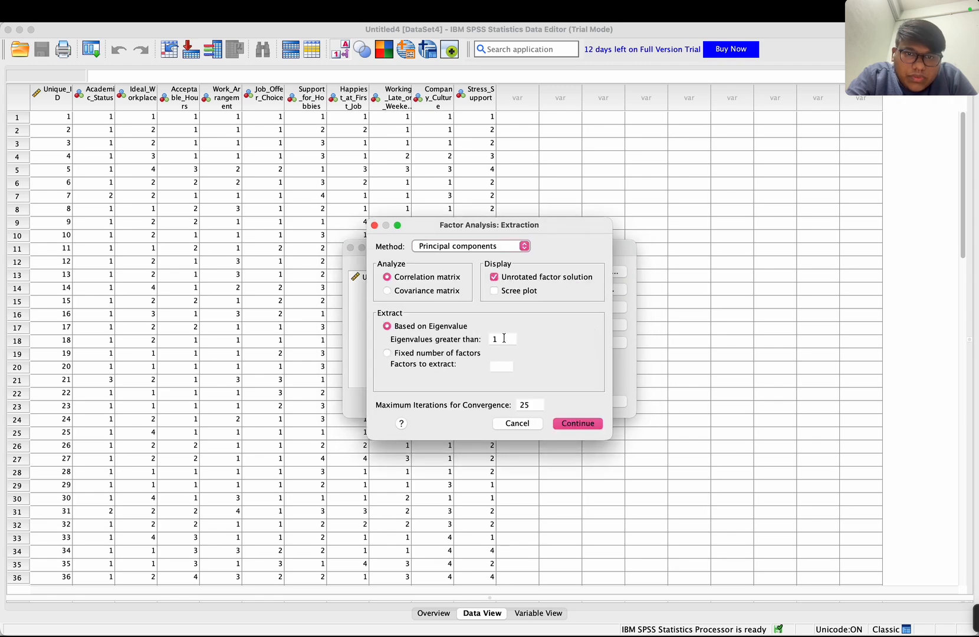
click(498, 294)
click(576, 421)
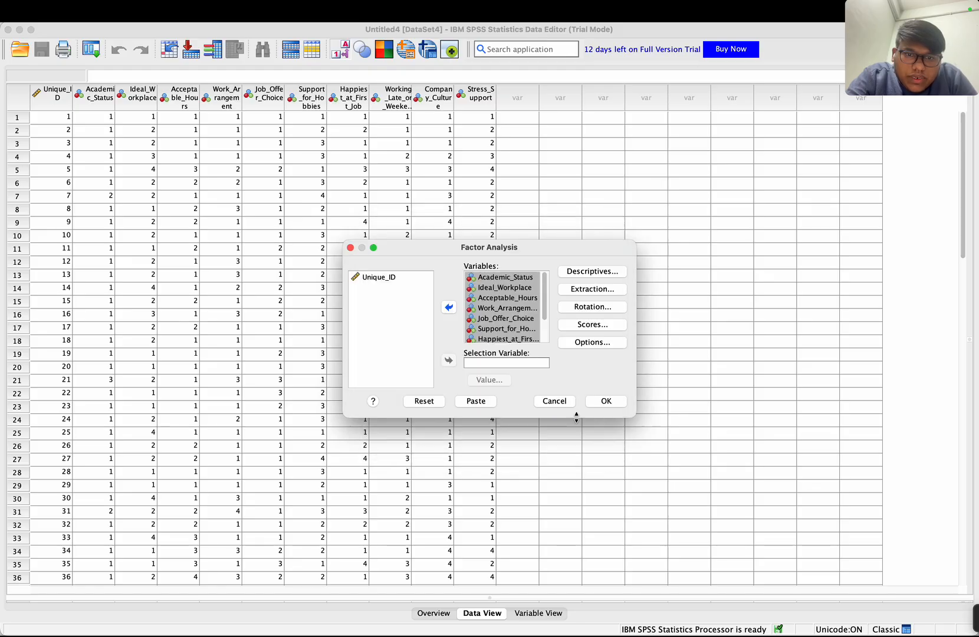
- Keep the rotation method at None and run the factor analysis
click(601, 307)
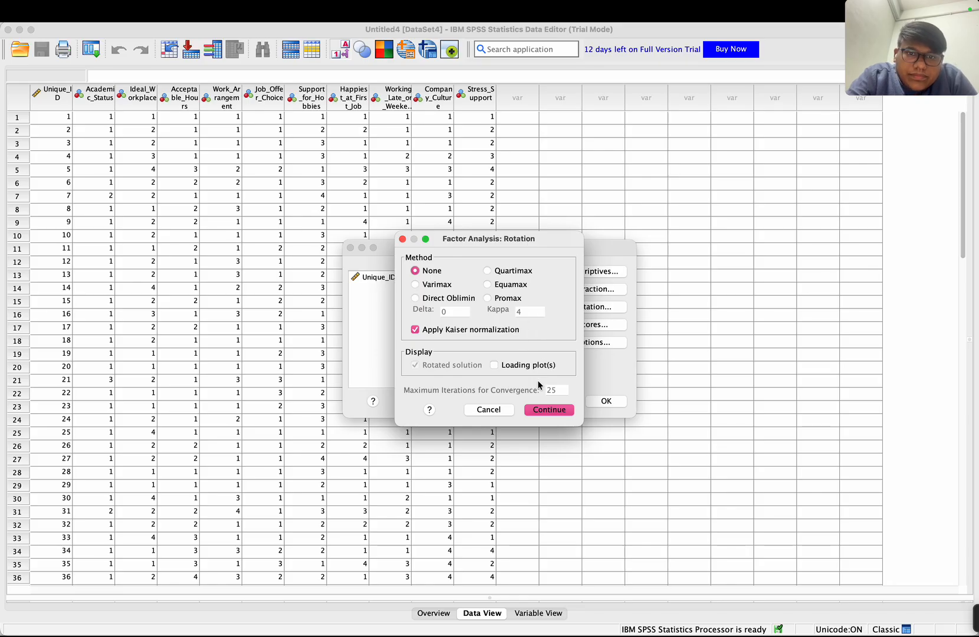
click(551, 411)
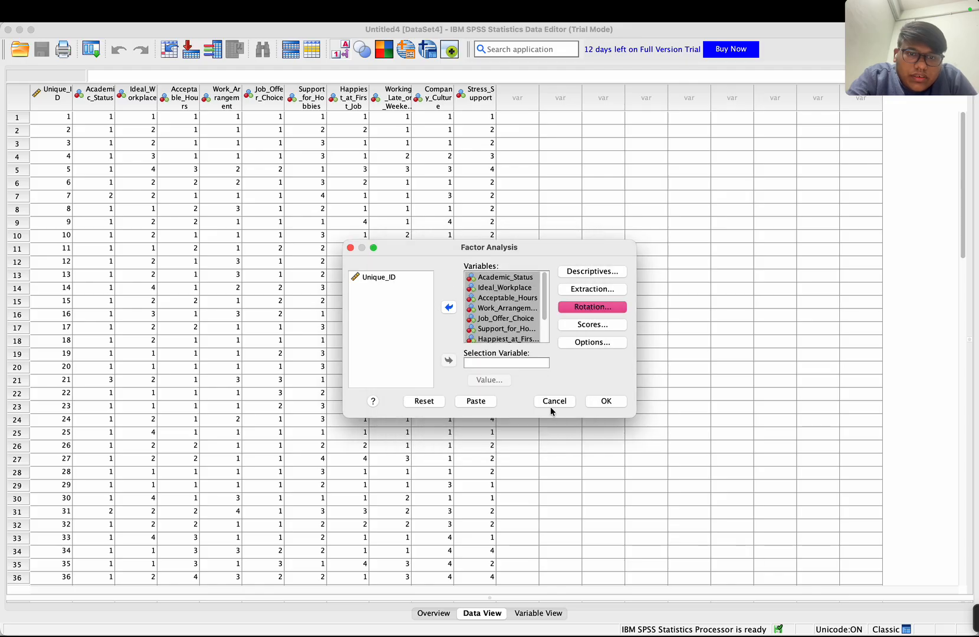
click(606, 401)
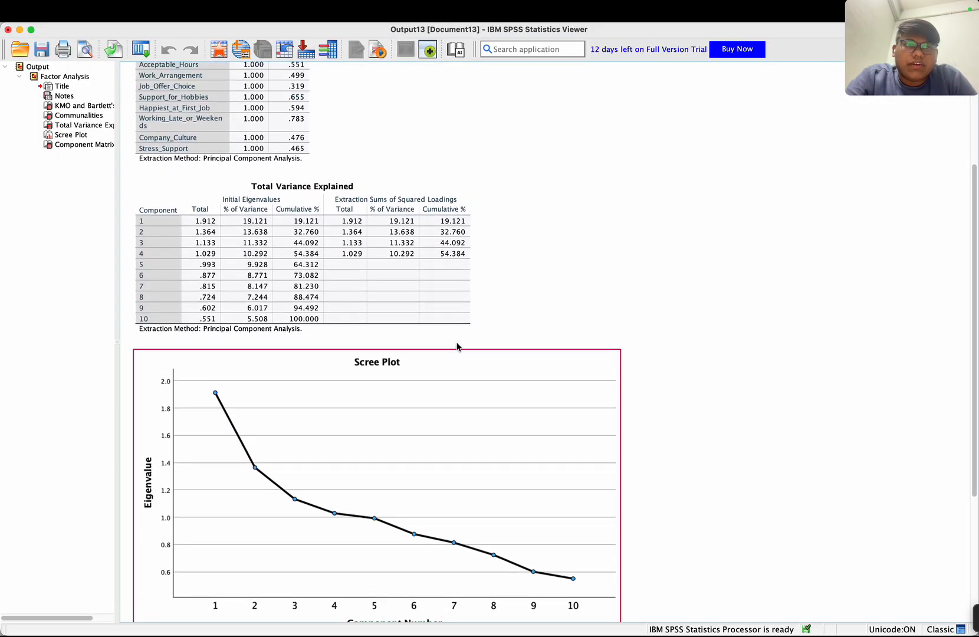
- Examine the KMO and Bartlett's test, Communalities, Total Variance Explained, Scree Plot and Component Matrix in the factor analysis output
click(215, 104)
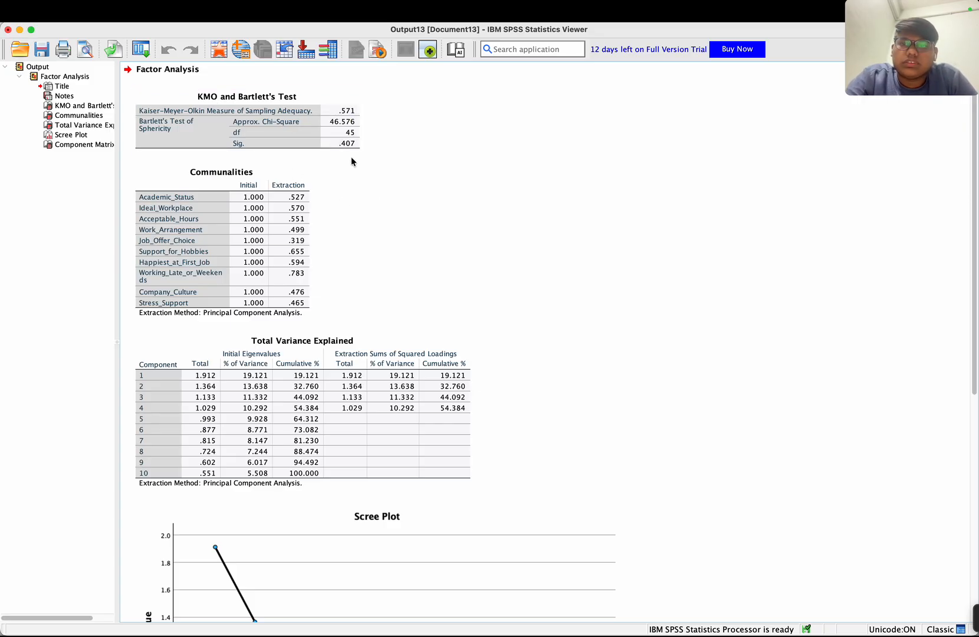
click(283, 211)
scroll(286, 264, down, 5)
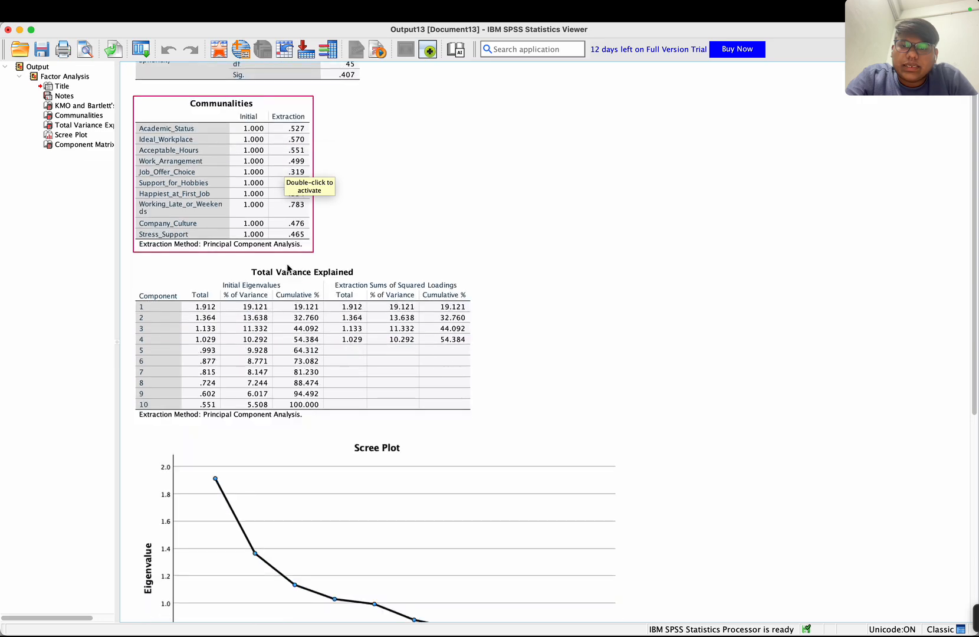
click(287, 263)
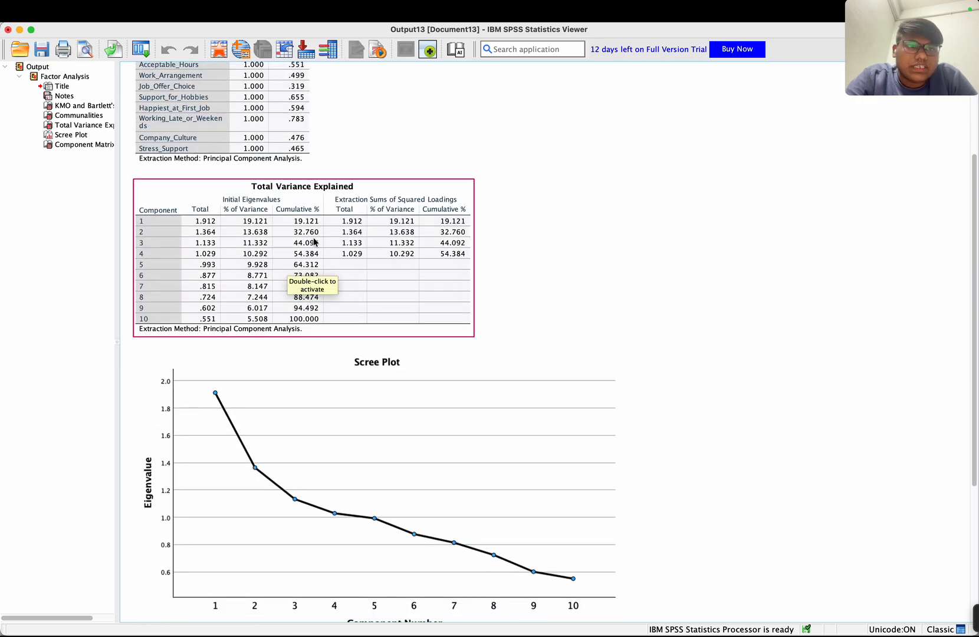
click(512, 258)
scroll(512, 257, down, 1)
scroll(513, 258, down, 6)
click(513, 258)
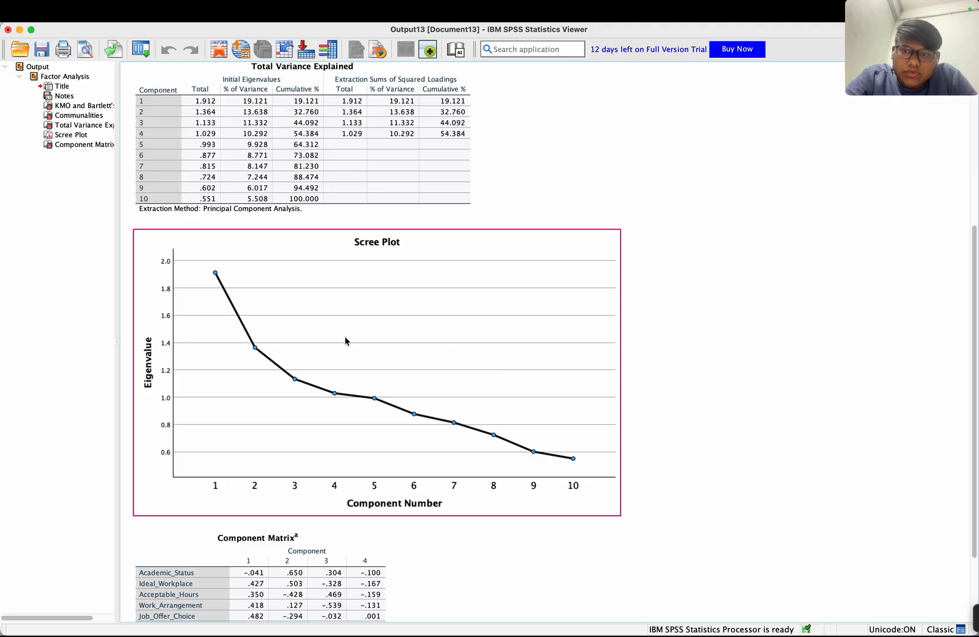
click(777, 311)
scroll(777, 311, down, 1)
scroll(777, 307, down, 5)
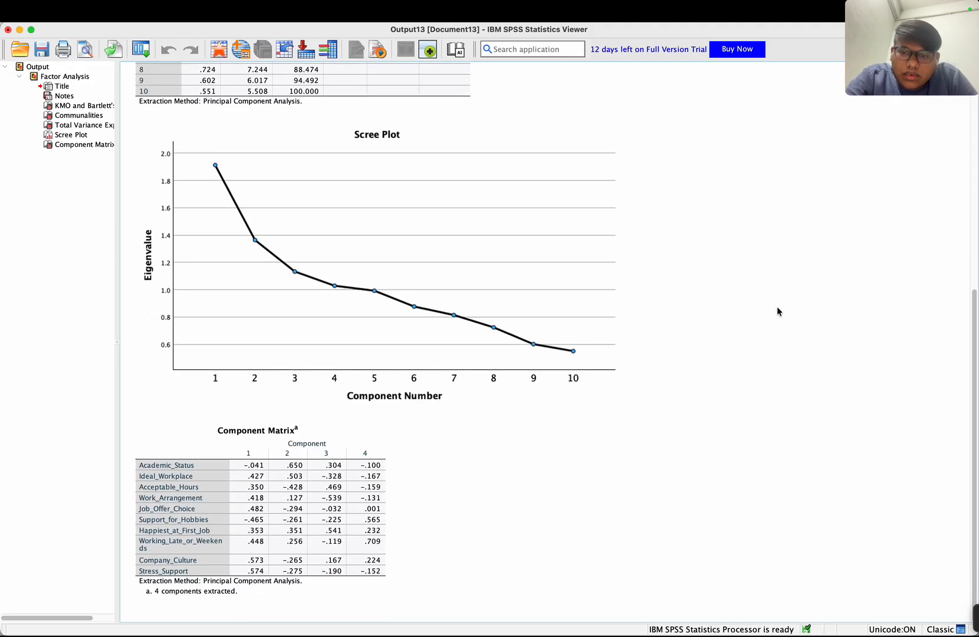
scroll(742, 299, up, 2)
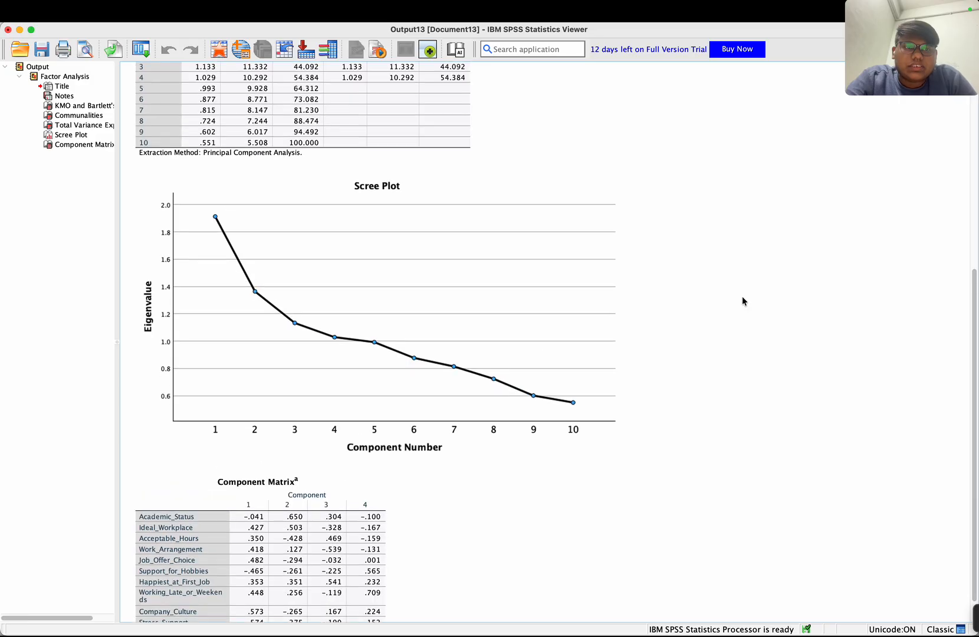
scroll(742, 301, up, 15)
- Switch back to the EBDA- ABL-5- Factor Analysis assignment in Google Classroom
mouse_move(967, 618)
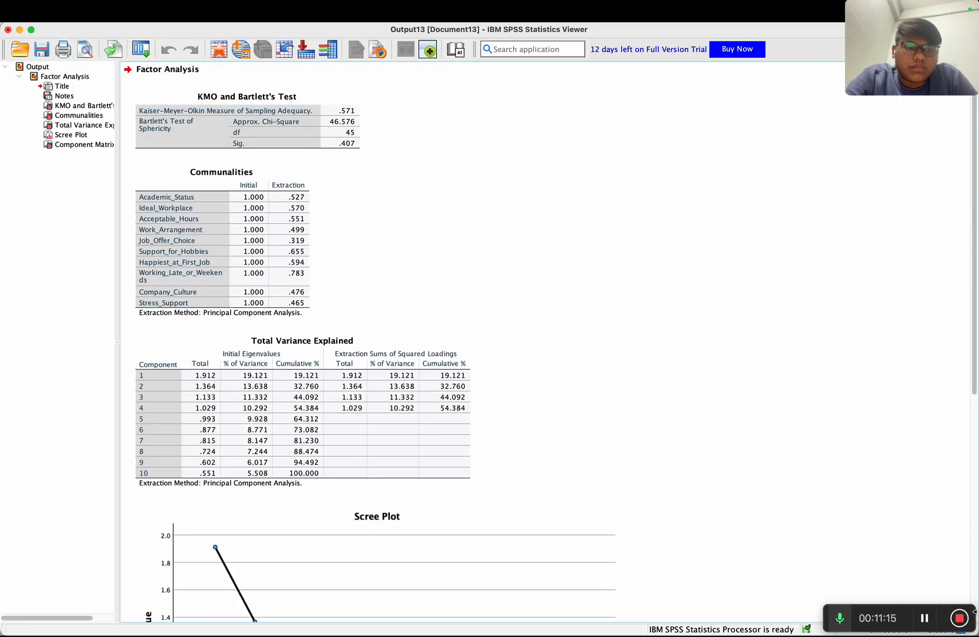
key(super+Tab)
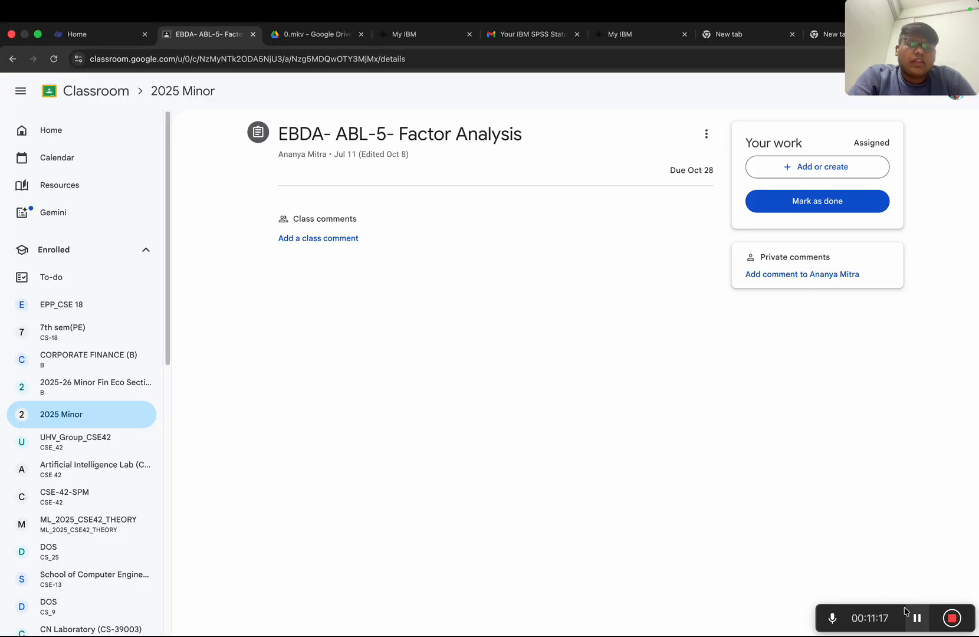